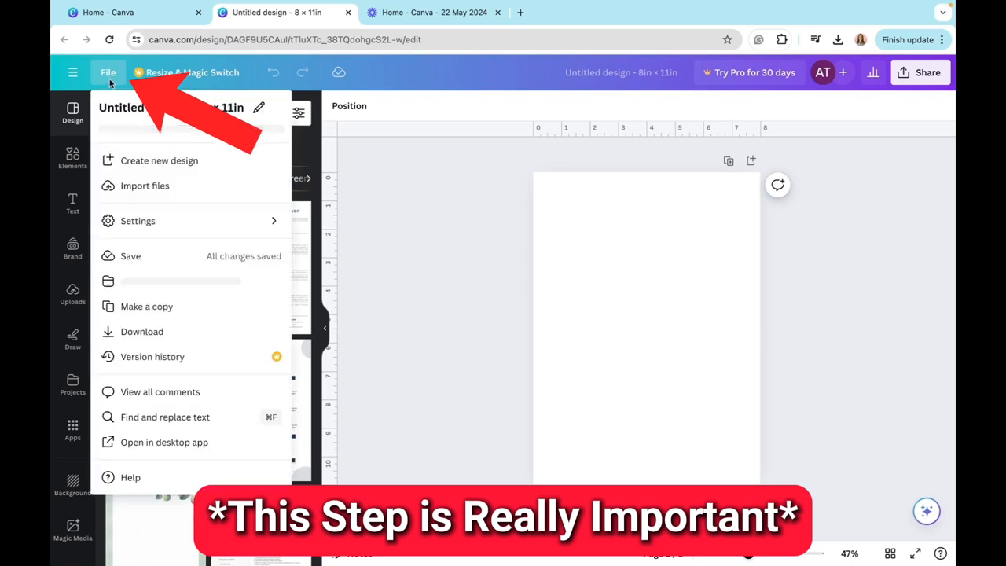
# - Switch the rulers and guides display off and back on for the page
pyautogui.moveTo(145, 230)
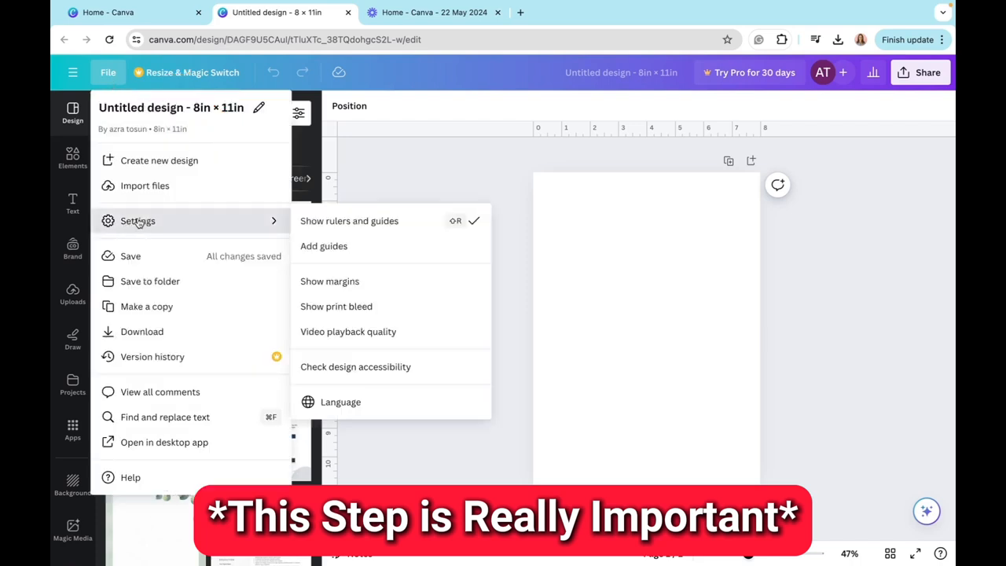
pyautogui.click(369, 228)
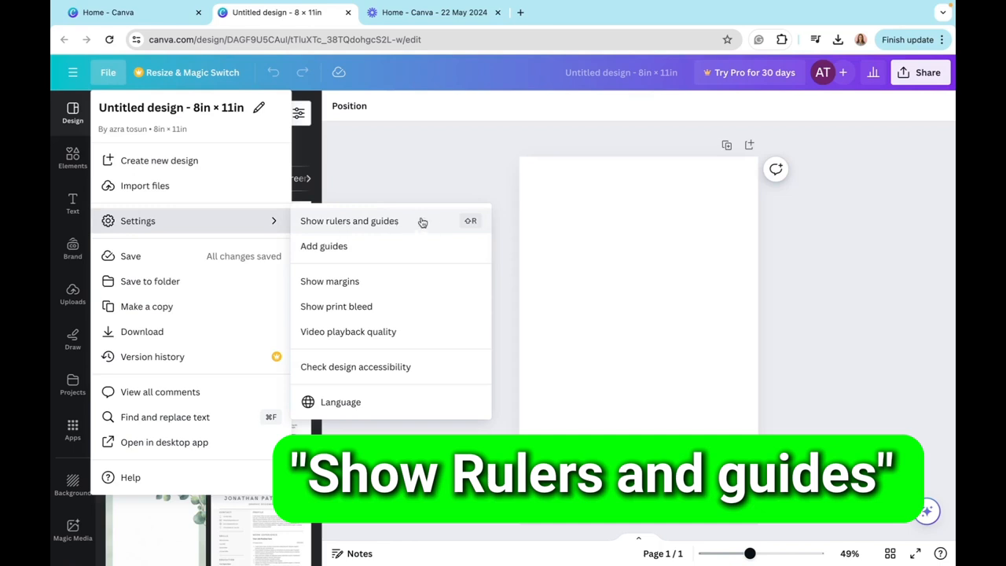
pyautogui.click(430, 224)
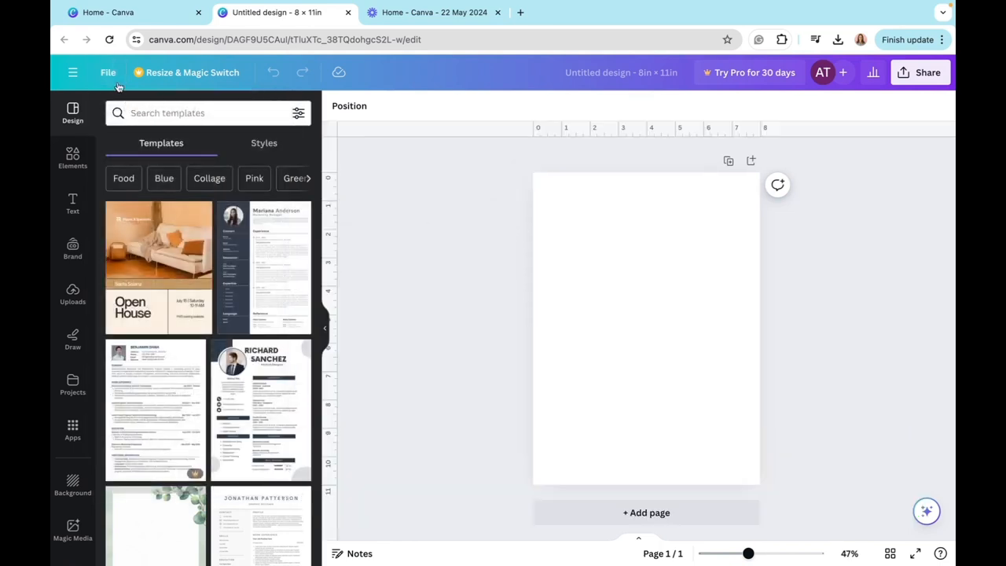
# - Show the margins and the print bleed on the blank page
pyautogui.click(113, 77)
pyautogui.moveTo(142, 229)
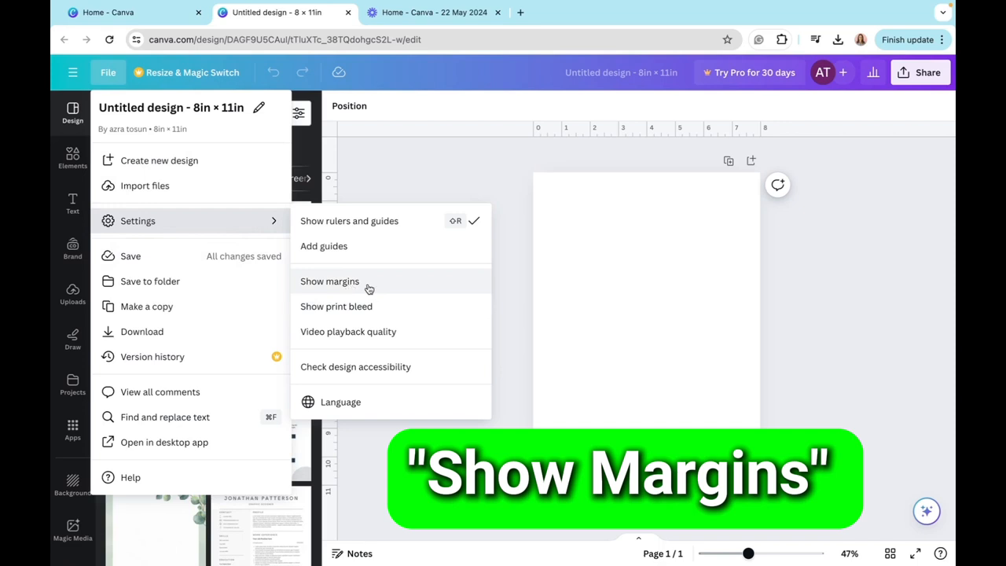
pyautogui.click(369, 289)
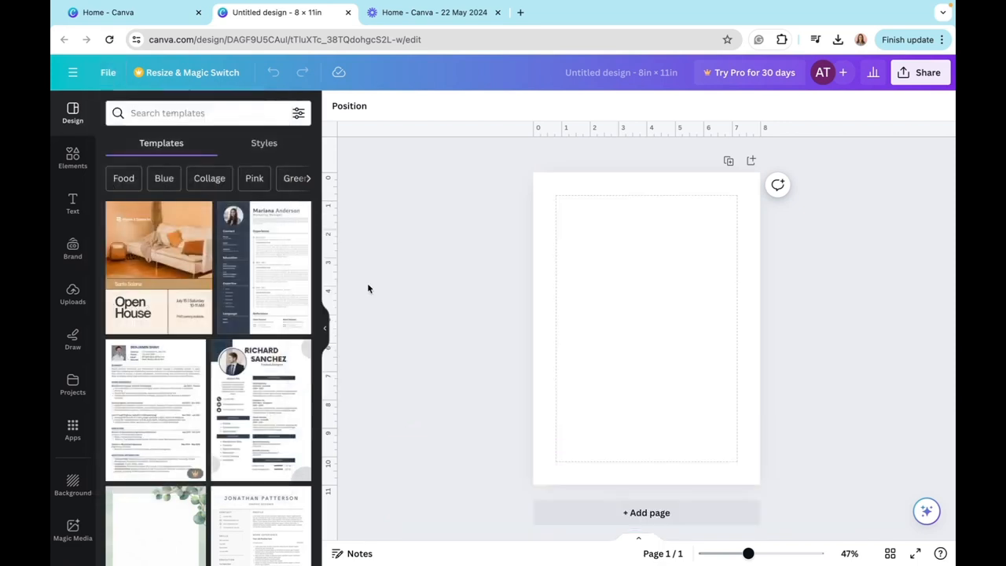
pyautogui.click(109, 73)
pyautogui.moveTo(148, 220)
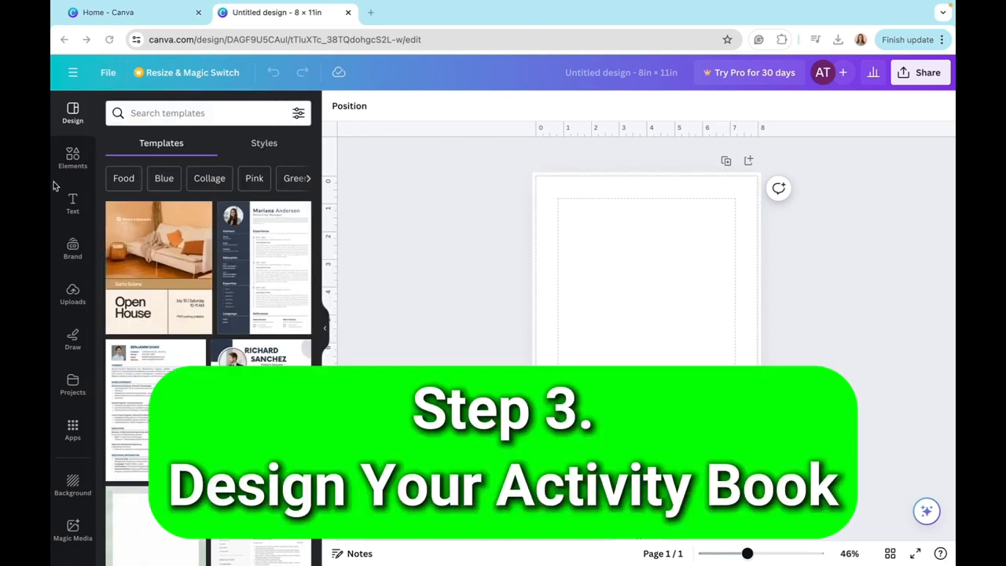
# - Search the fonts for "school" and add a KG Primary Penmanship text, enlarged to size 57.9 near the top of the page
pyautogui.click(72, 203)
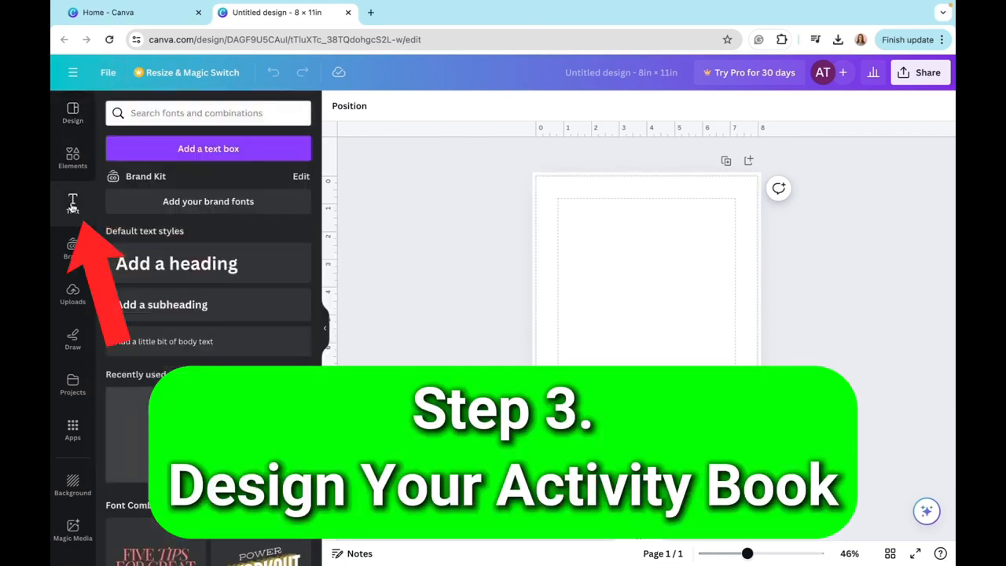
pyautogui.click(190, 113)
pyautogui.write('school')
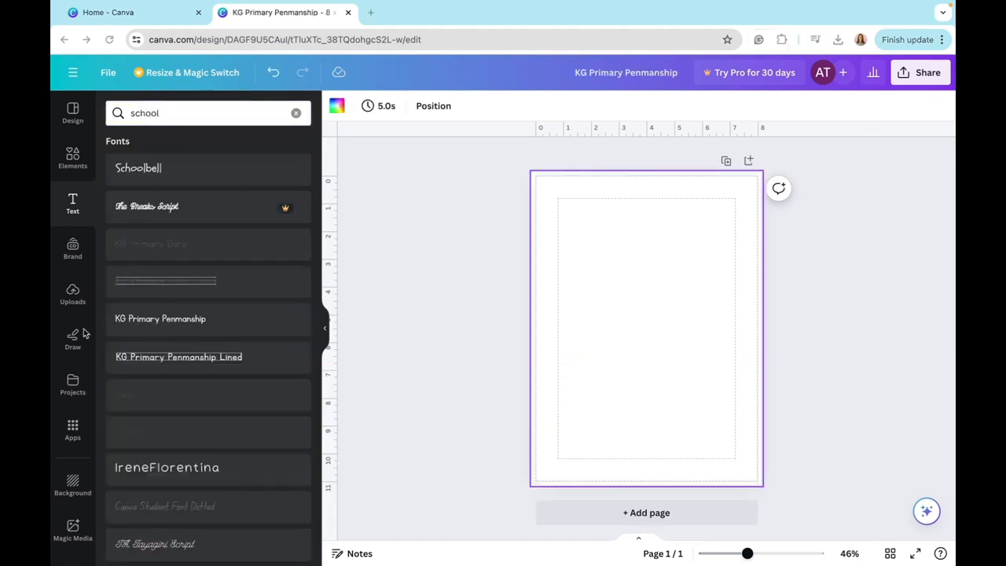
pyautogui.click(141, 321)
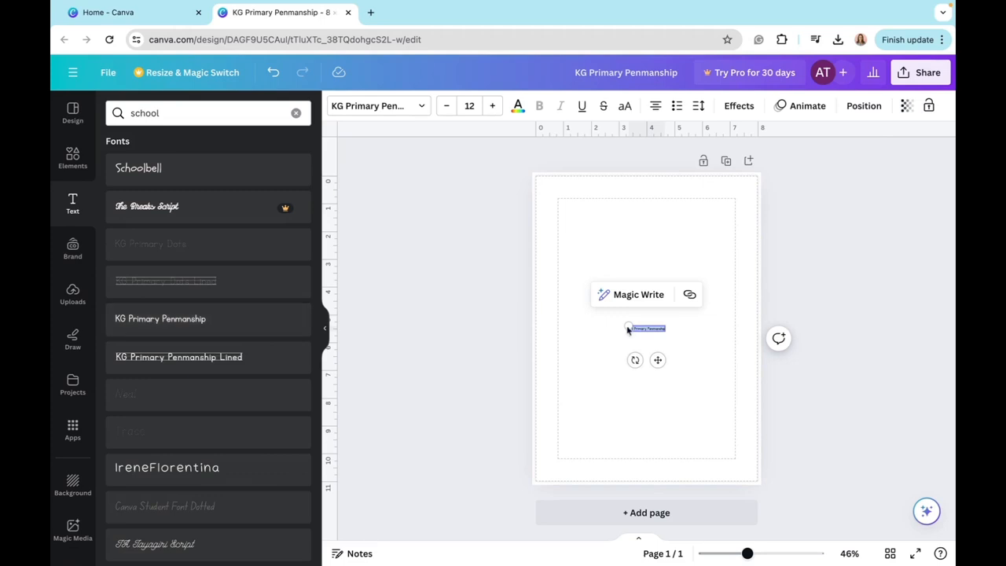
pyautogui.moveTo(624, 323); pyautogui.dragTo(499, 226)
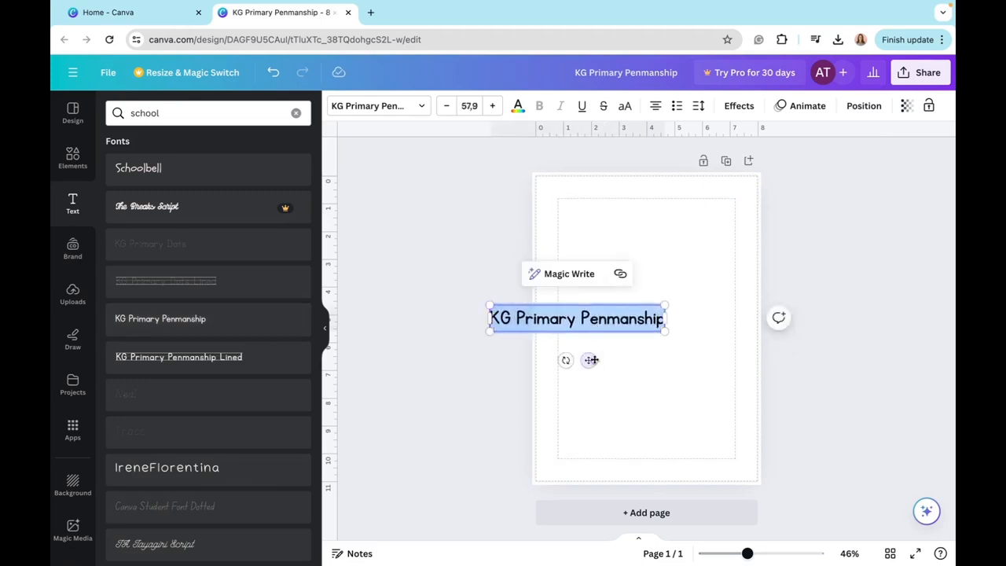
pyautogui.moveTo(589, 359); pyautogui.dragTo(670, 275)
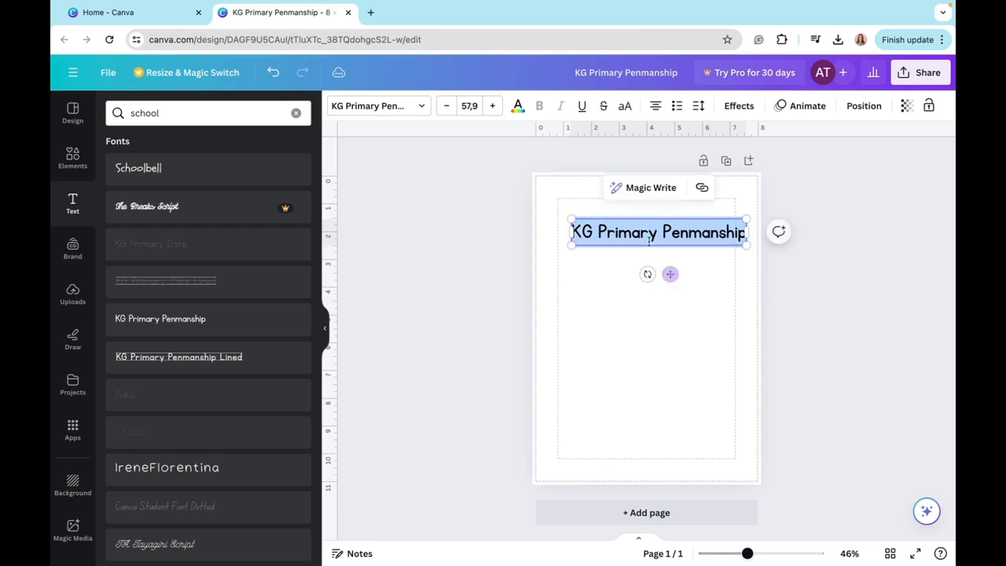
# - Replace the sample text with "A a" and format it at size 155 with letter spacing -71
pyautogui.press('BackSpace')
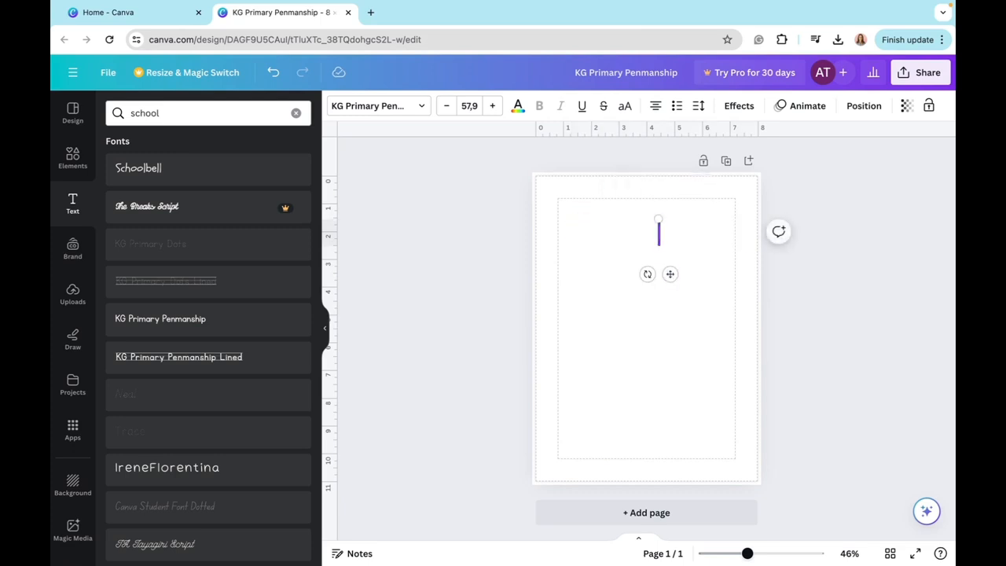
pyautogui.write('A')
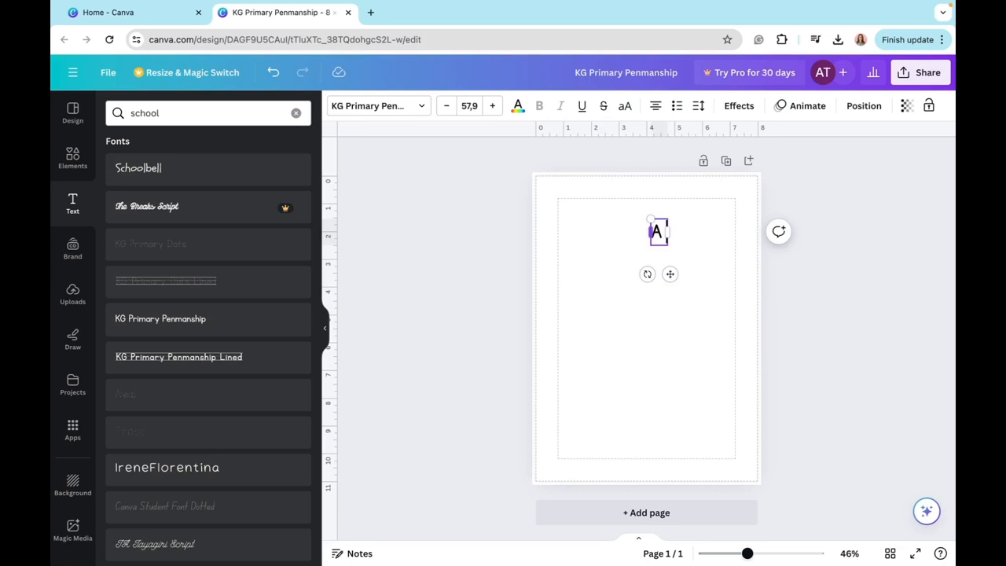
pyautogui.write(' a')
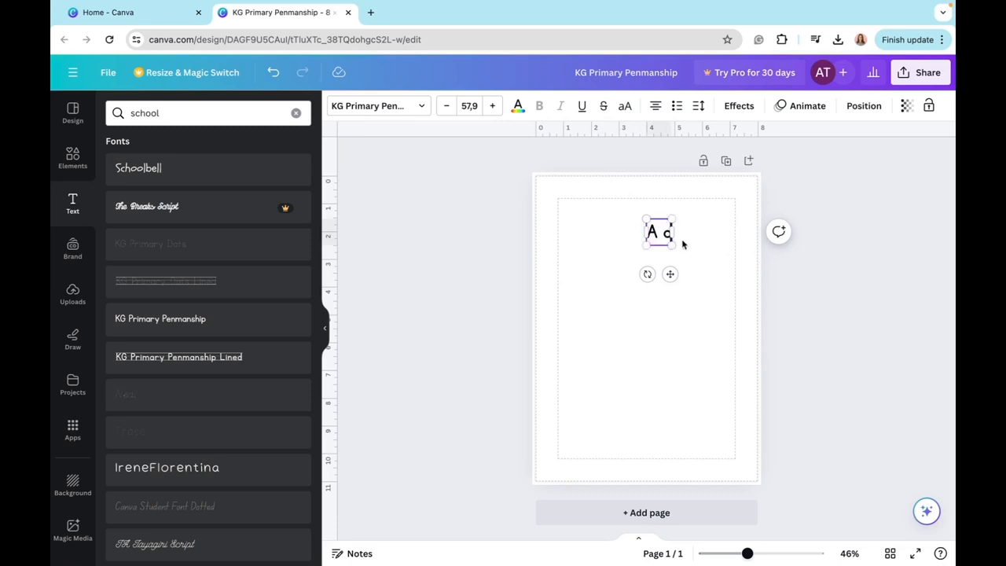
pyautogui.moveTo(671, 245); pyautogui.dragTo(715, 289)
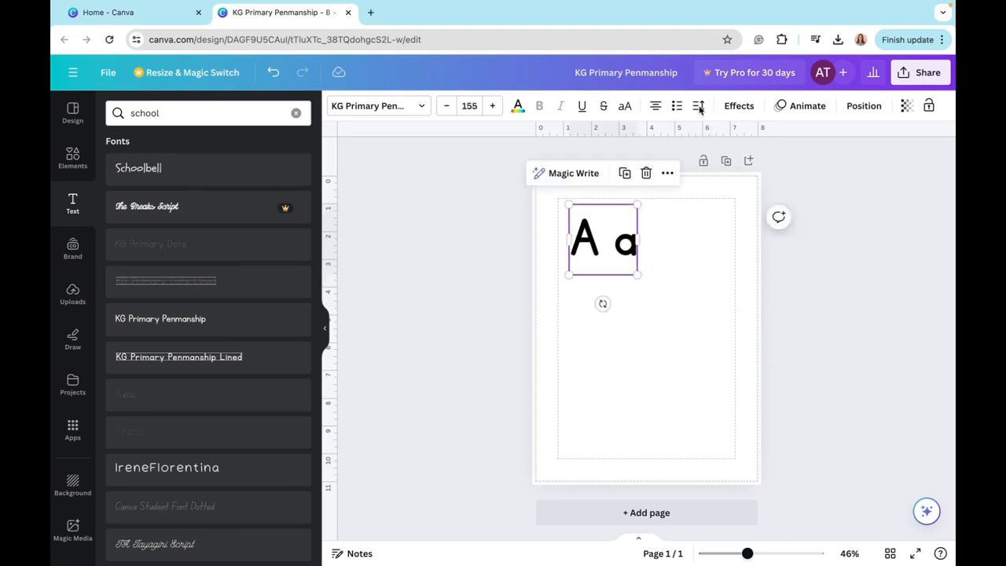
pyautogui.click(698, 107)
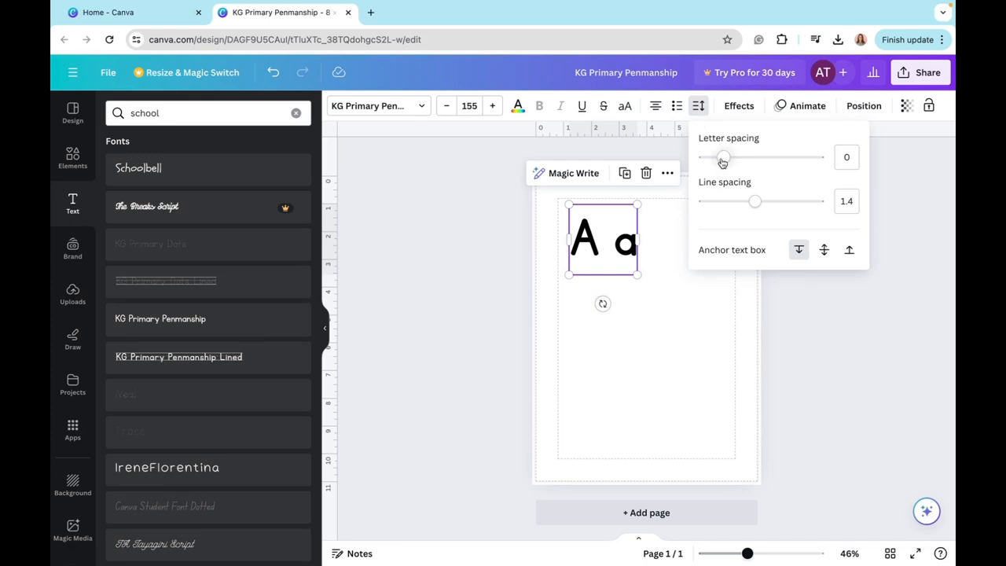
pyautogui.moveTo(723, 158); pyautogui.dragTo(715, 160)
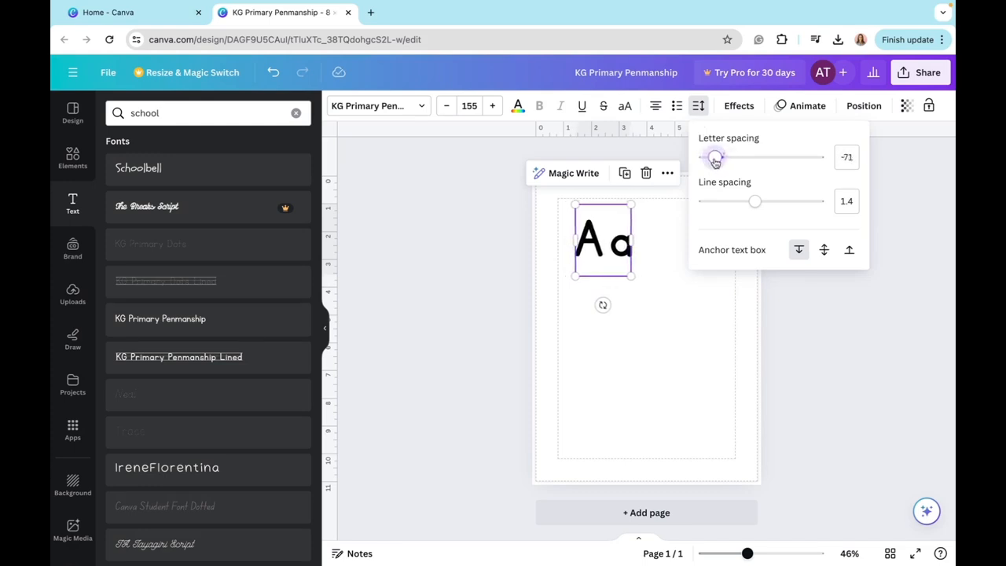
# - Enlarge the "A a" text to size 200 and align it with the upper-left corner of the page margins
pyautogui.click(492, 105)
pyautogui.click(492, 105)
pyautogui.click(492, 105)
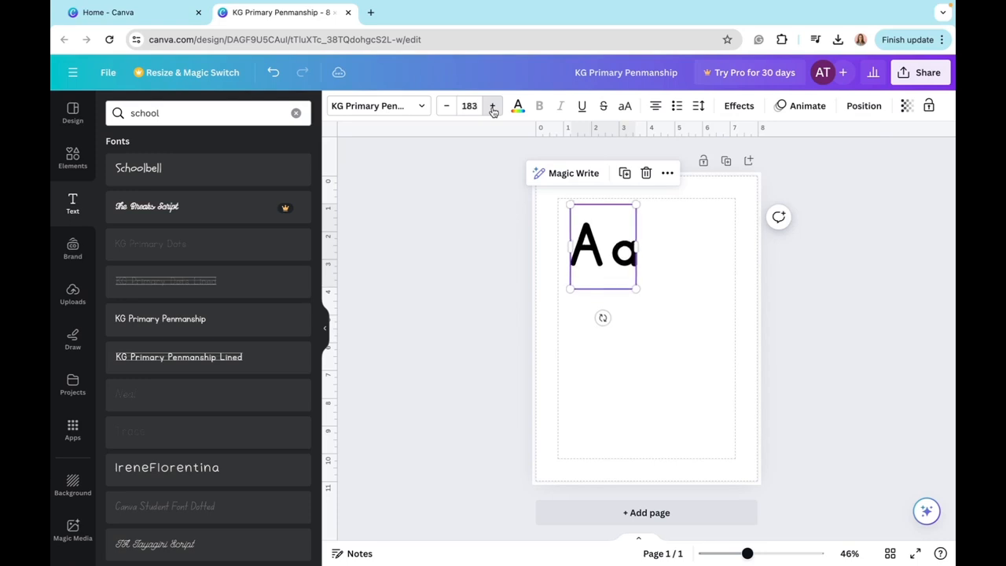
pyautogui.click(492, 107)
pyautogui.click(493, 107)
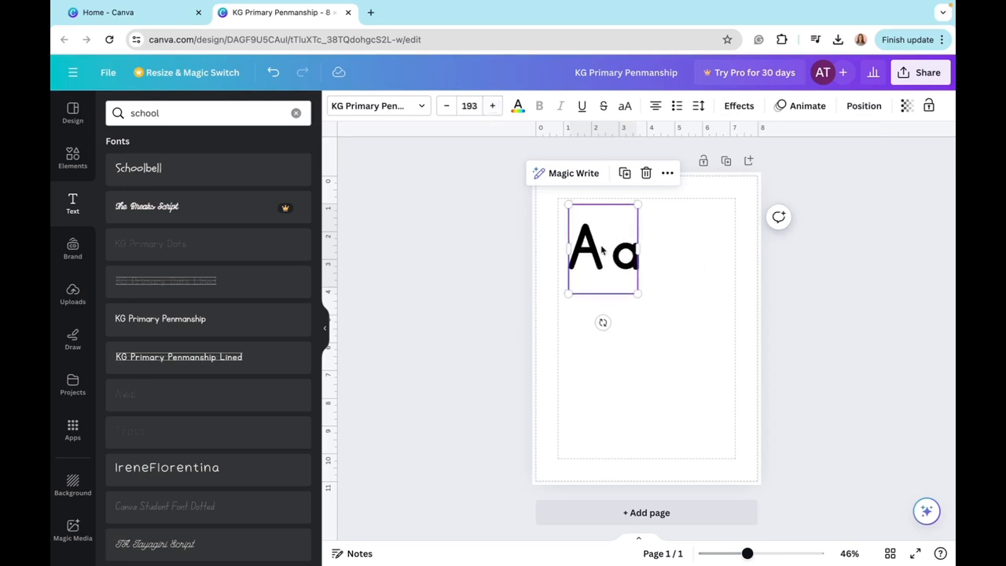
pyautogui.moveTo(603, 250); pyautogui.dragTo(592, 244)
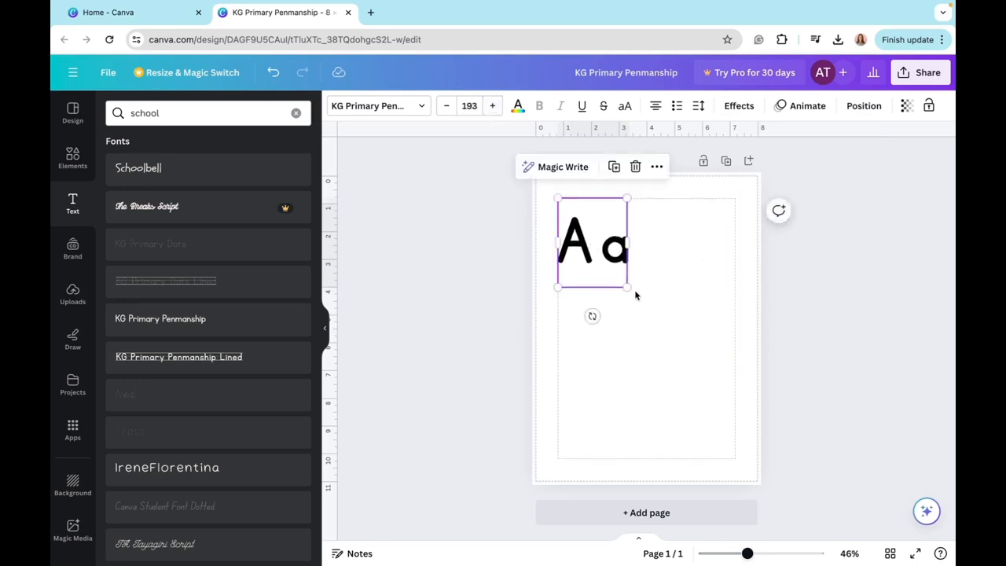
pyautogui.moveTo(627, 287); pyautogui.dragTo(631, 290)
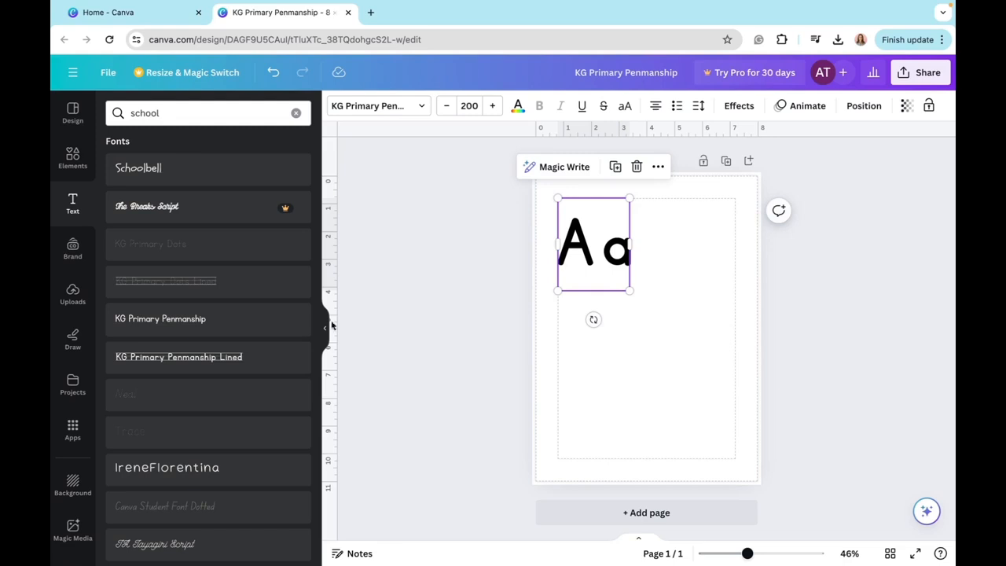
# - Search the graphics elements for "apple" and add the bold black outline apple to the page
pyautogui.click(71, 168)
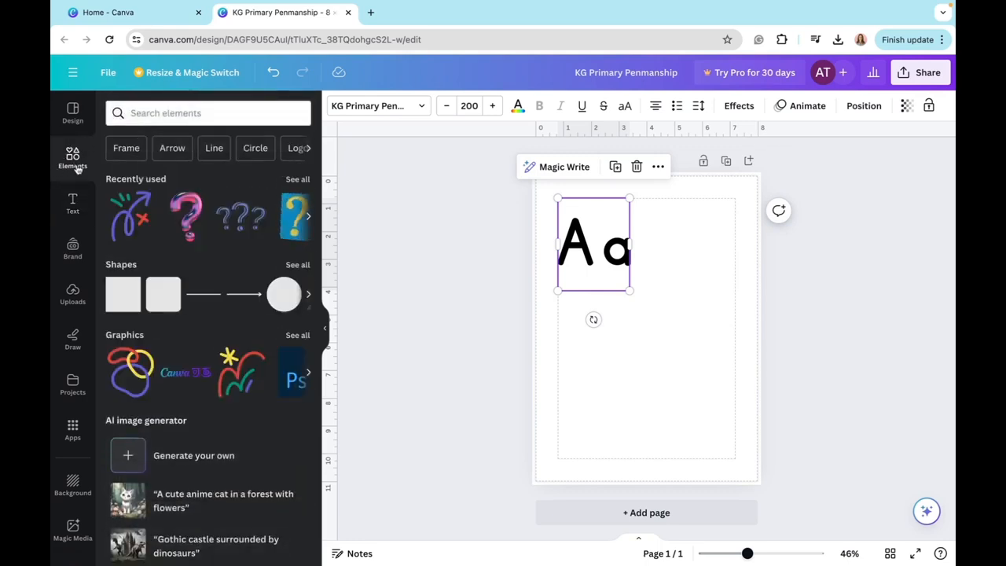
pyautogui.click(138, 113)
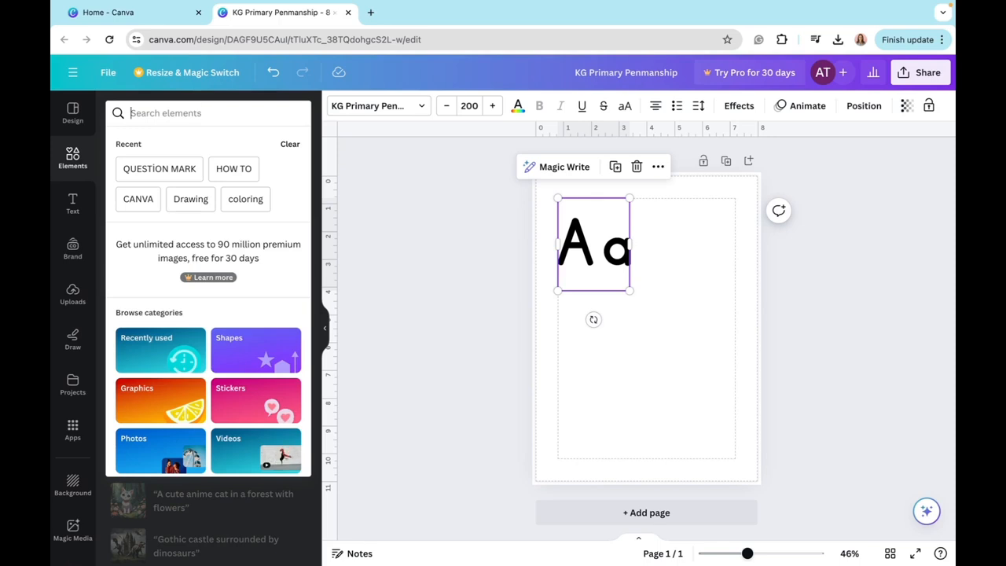
pyautogui.write('apple')
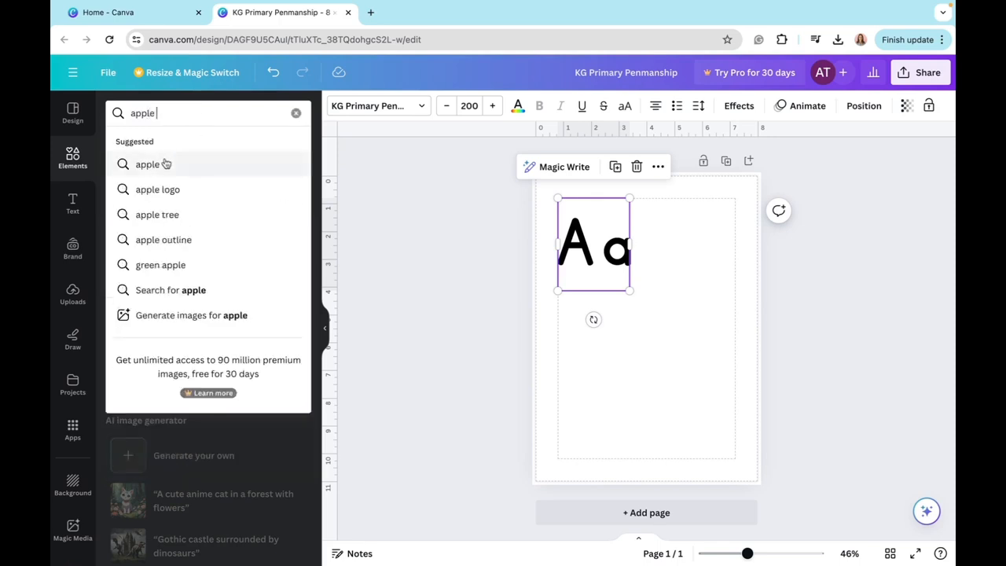
pyautogui.click(164, 163)
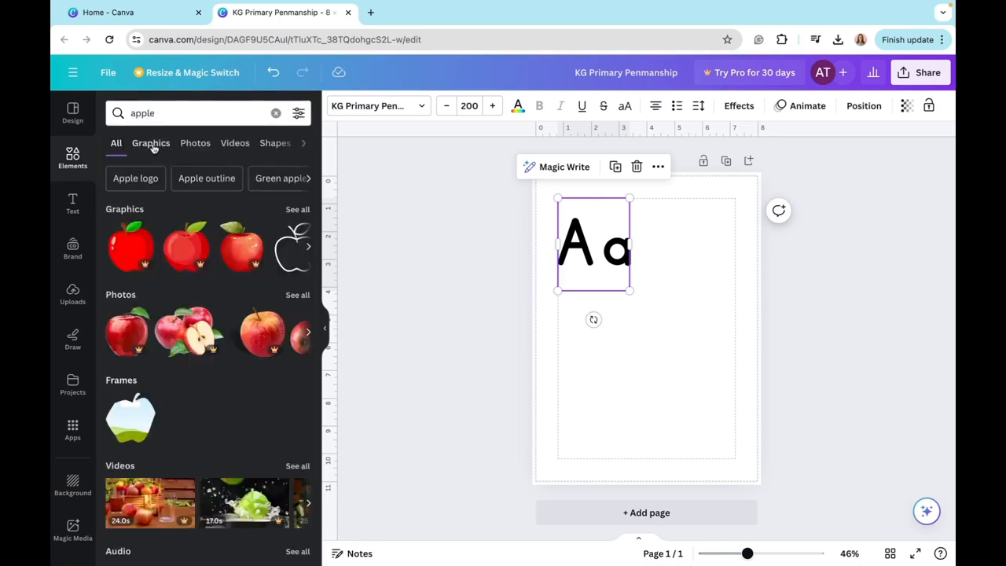
pyautogui.click(151, 143)
pyautogui.scroll(-5, 199, 398)
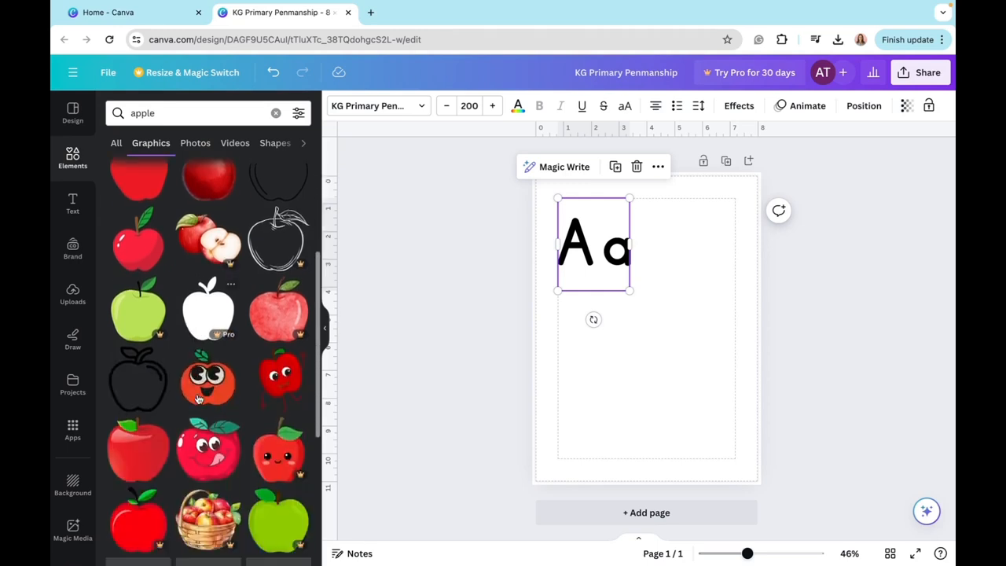
pyautogui.scroll(3, 198, 398)
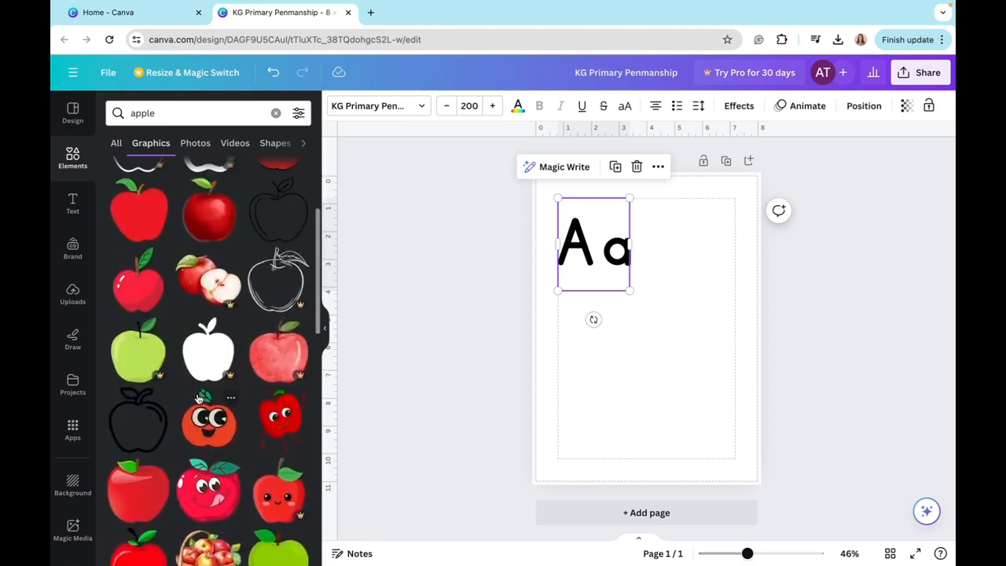
pyautogui.scroll(3, 199, 376)
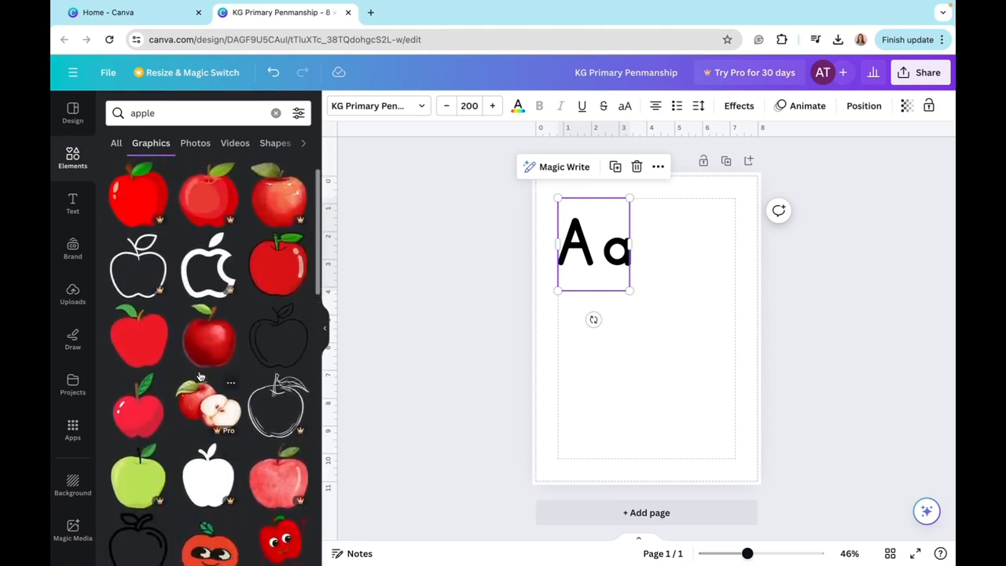
pyautogui.scroll(-3, 199, 376)
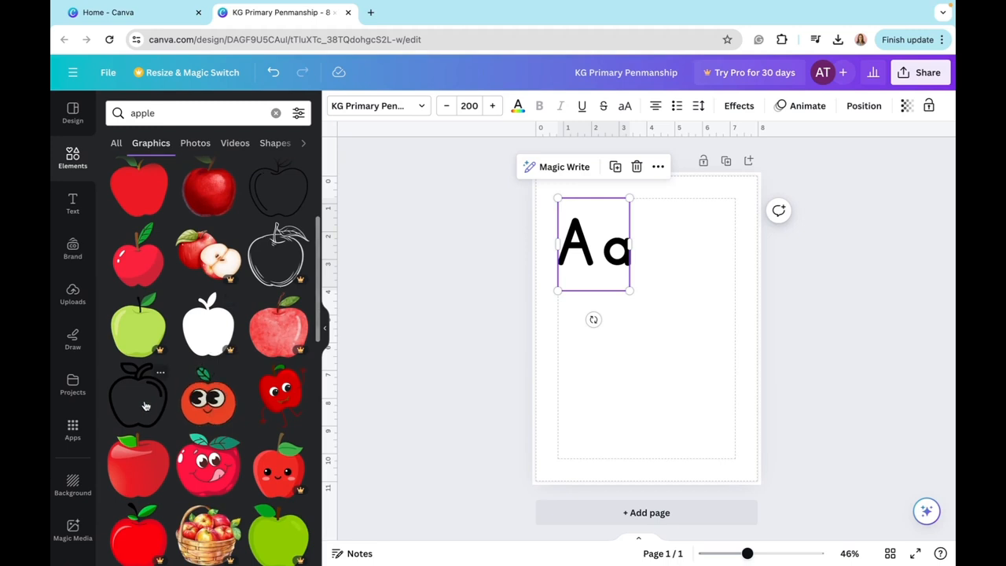
pyautogui.click(145, 404)
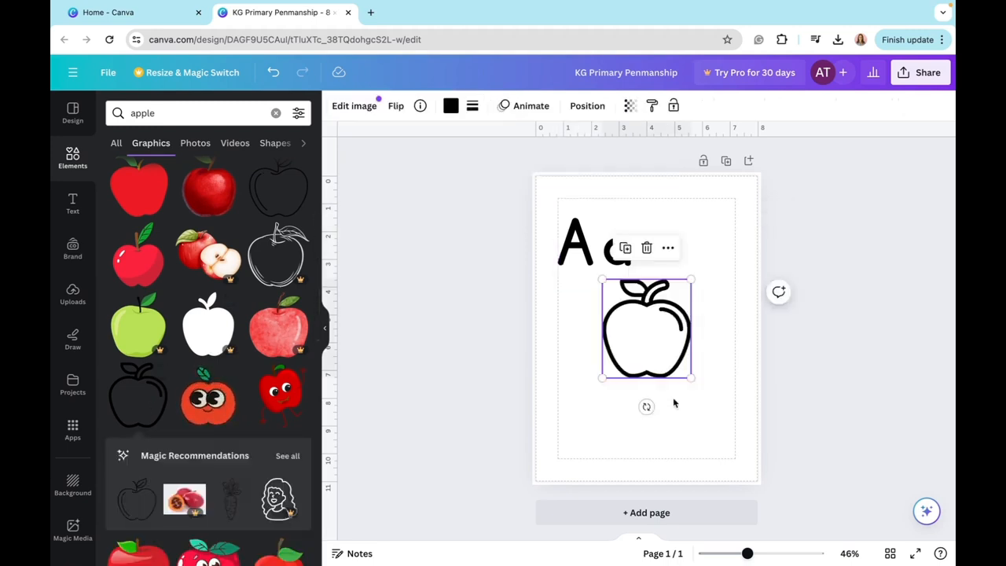
# - Shrink the apple beside the "A a" letters and arrange both in one row inside the page margins
pyautogui.moveTo(667, 331); pyautogui.dragTo(713, 252)
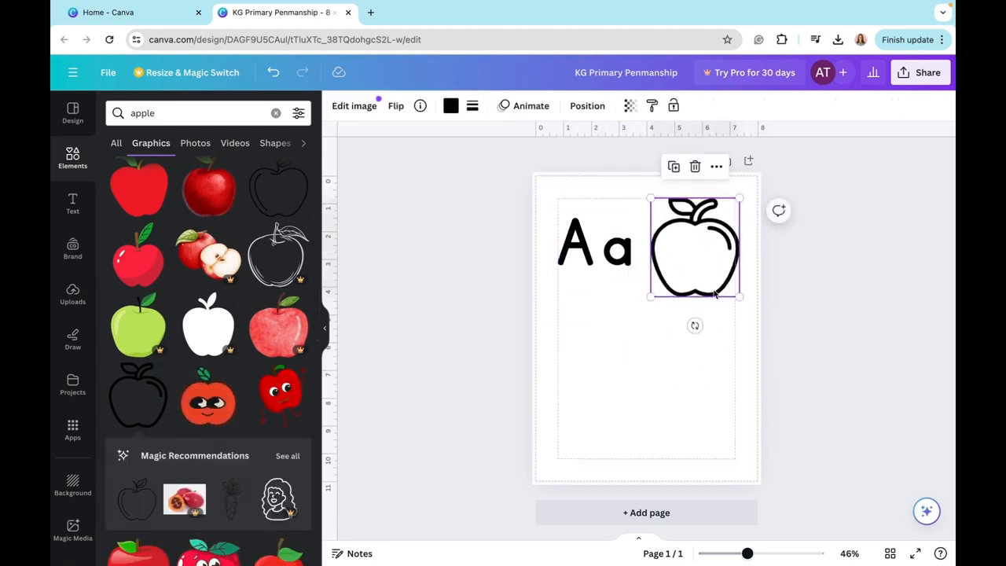
pyautogui.moveTo(651, 296); pyautogui.dragTo(681, 264)
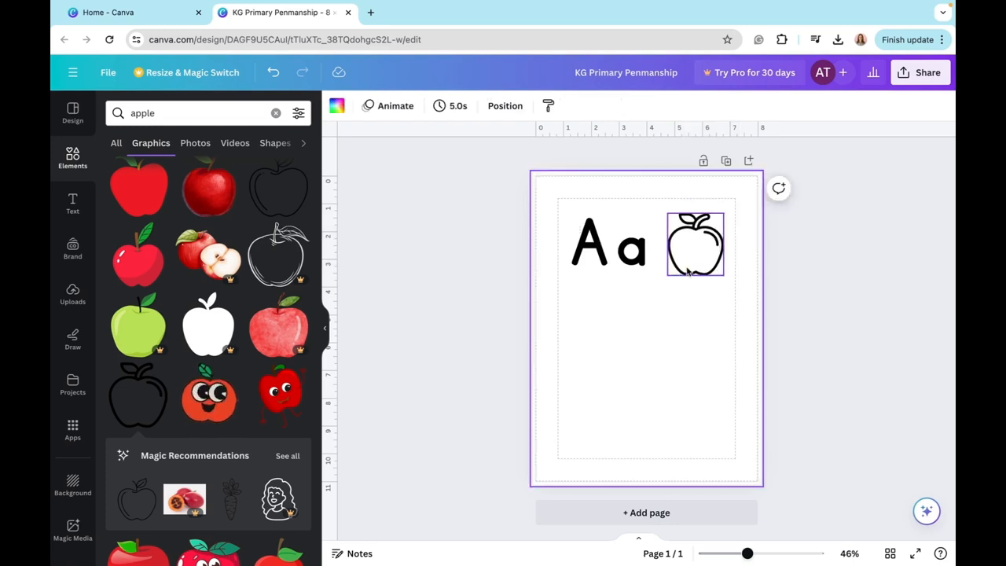
pyautogui.click(689, 268)
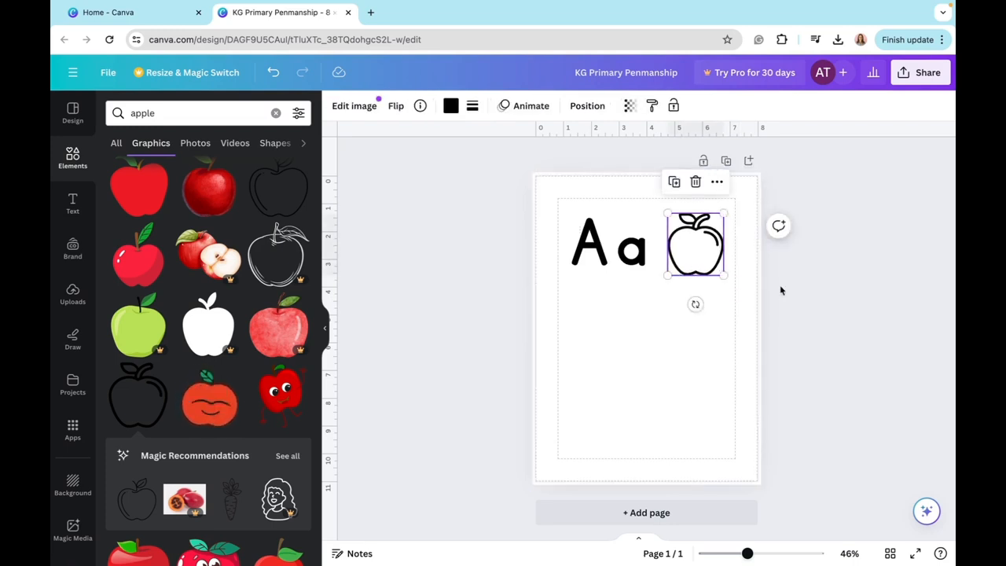
pyautogui.click(607, 249)
pyautogui.click(680, 250)
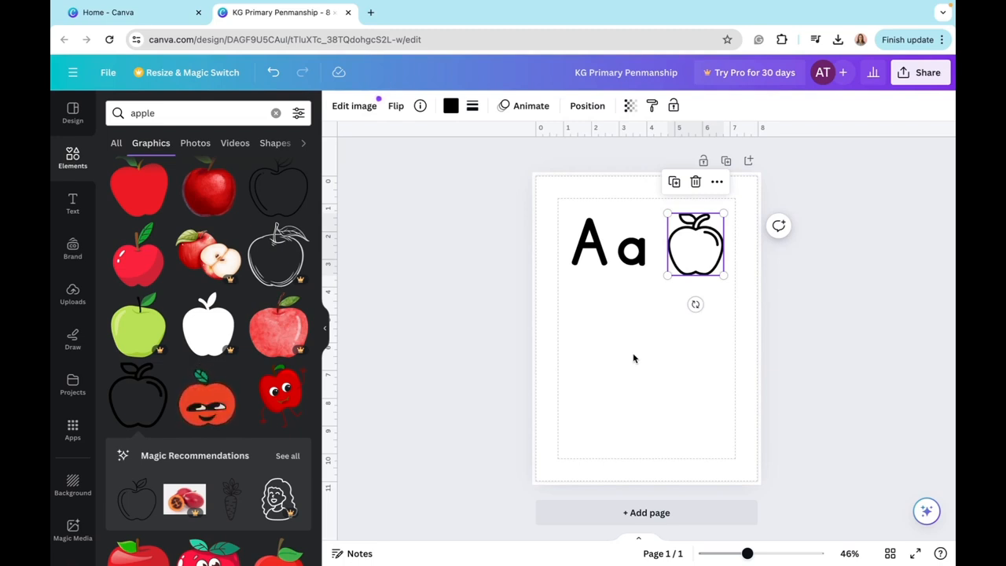
# - Add a text in the KG Primary Dots Lined font below the "A a" letters and set its size to 80
pyautogui.click(69, 205)
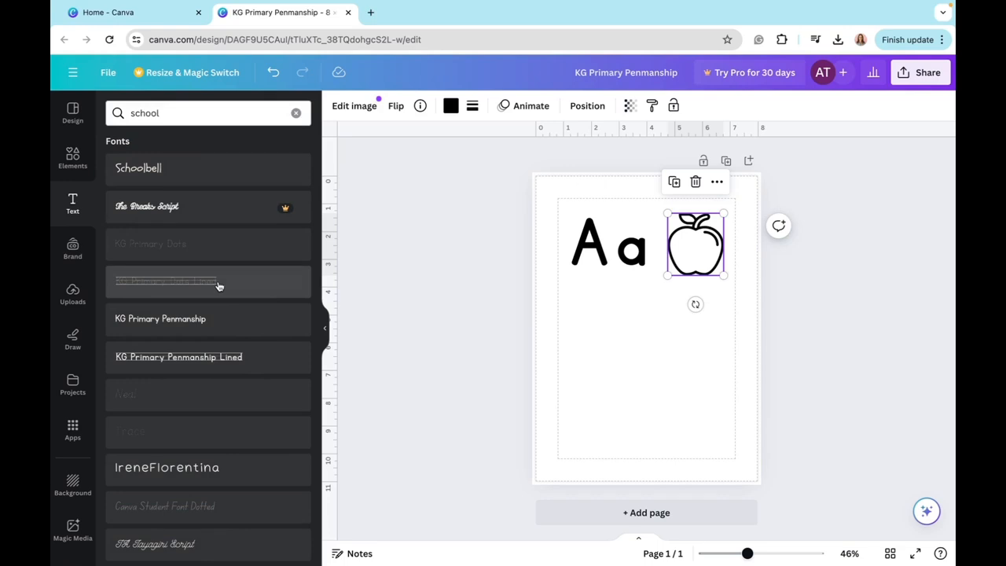
pyautogui.click(219, 286)
pyautogui.moveTo(695, 261); pyautogui.dragTo(614, 293)
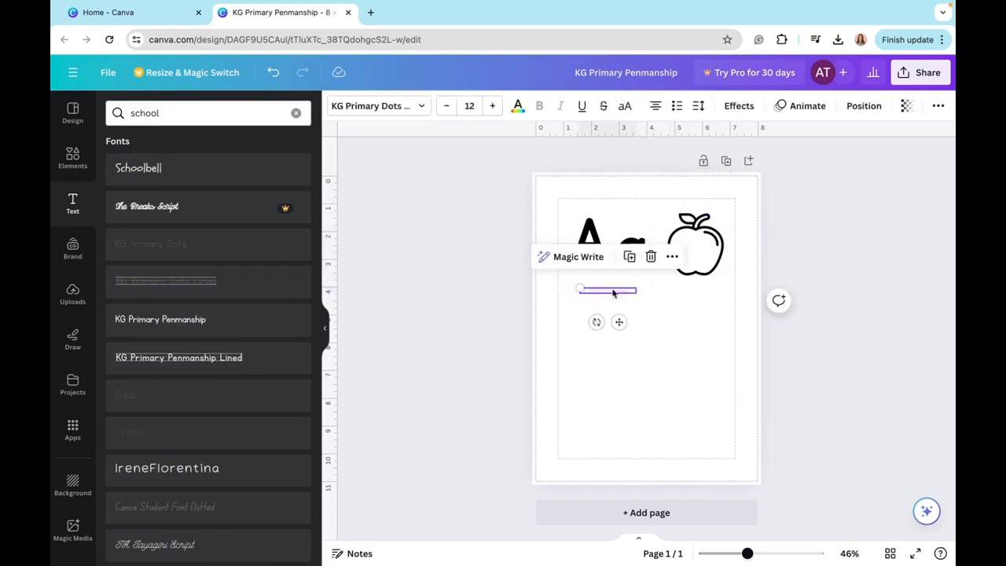
pyautogui.click(469, 105)
pyautogui.scroll(-2, 503, 329)
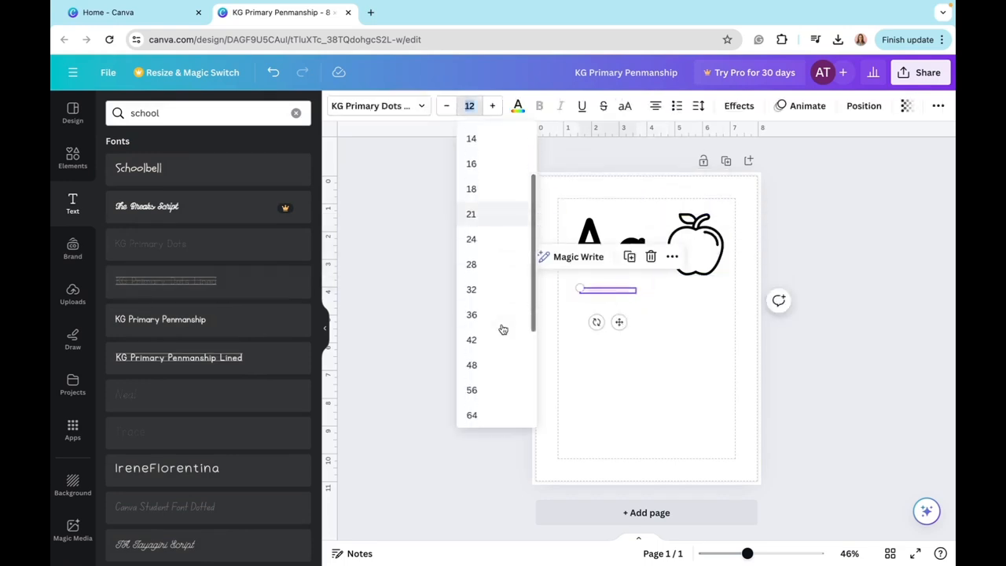
pyautogui.scroll(-3, 503, 329)
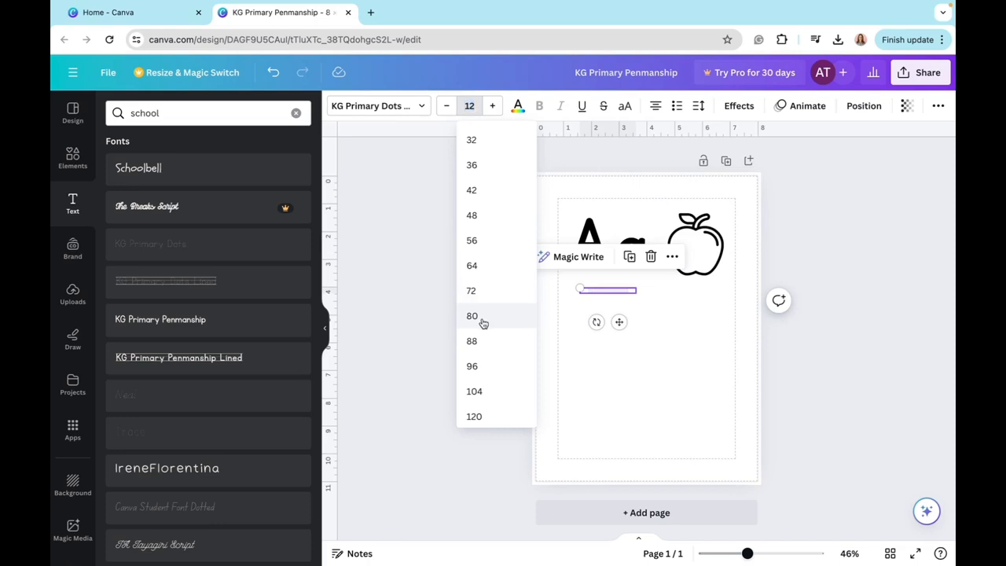
pyautogui.click(472, 316)
# - Fit the dotted text box inside the page margins at size 71 and replace its text with ten capital As
pyautogui.moveTo(636, 414); pyautogui.dragTo(777, 327)
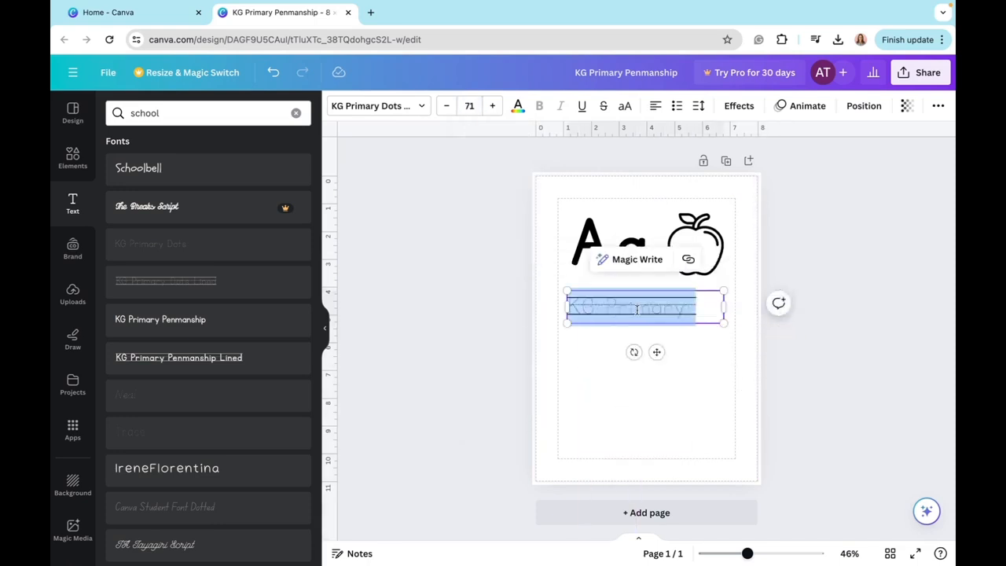
pyautogui.press('BackSpace')
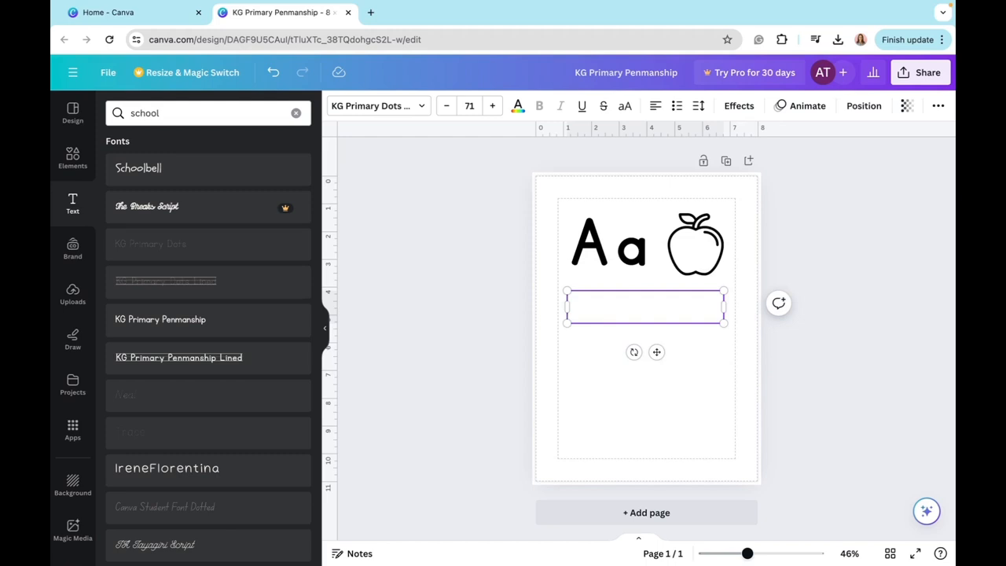
pyautogui.write('AAA')
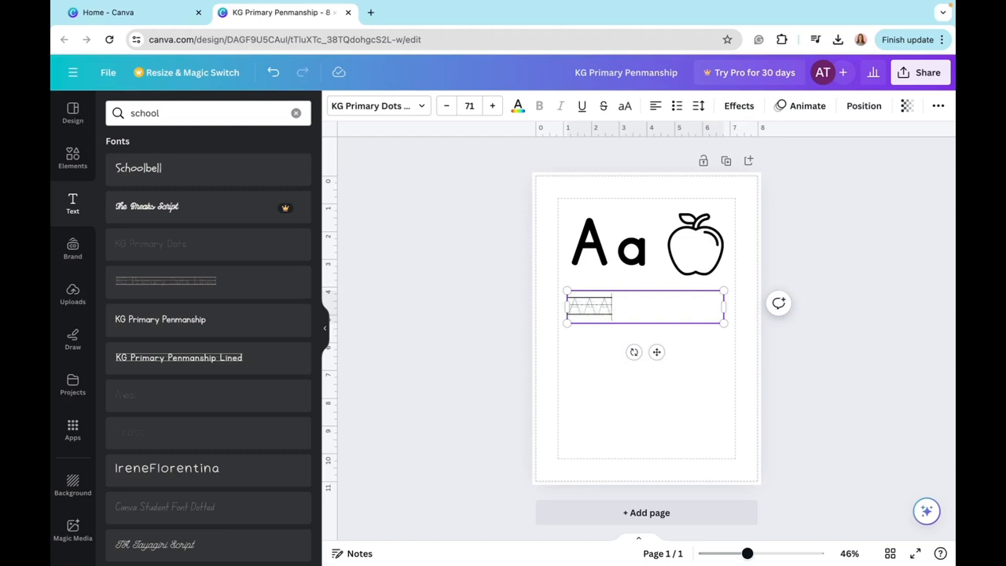
pyautogui.write('AAAAAAA')
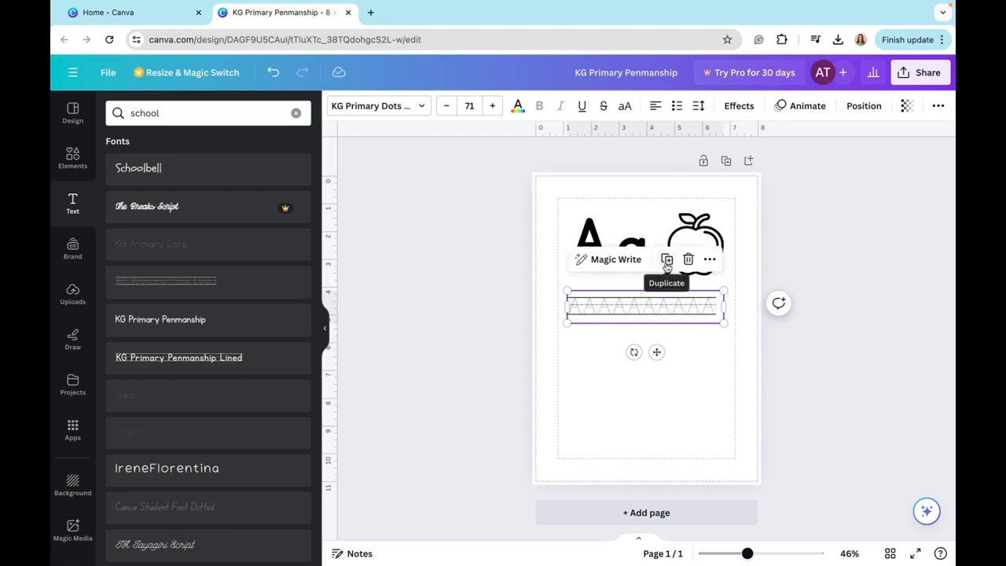
# - Duplicate the dotted capital A row, place the copy directly below, and replace its text with thirteen lowercase a's
pyautogui.click(667, 261)
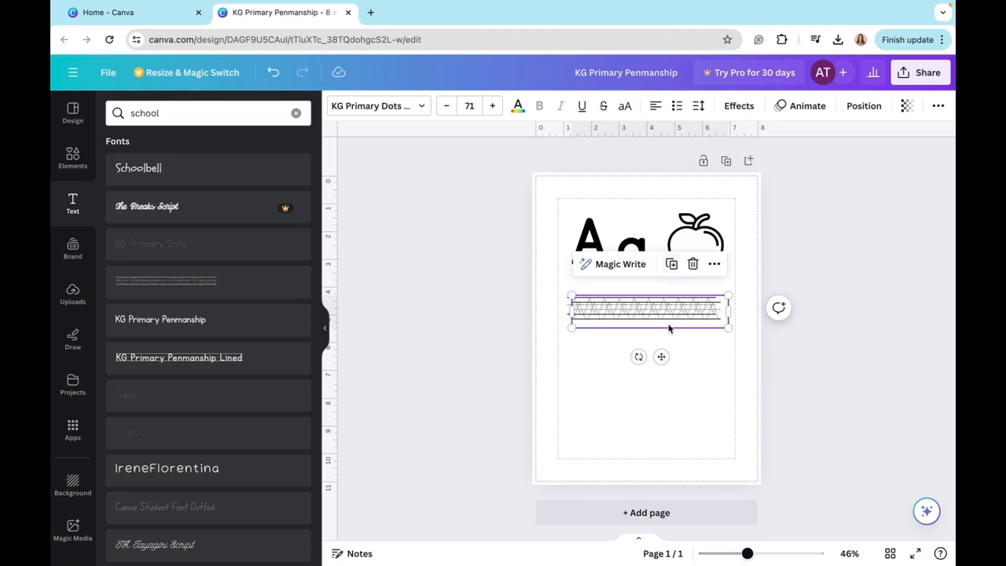
pyautogui.moveTo(669, 325); pyautogui.dragTo(664, 352)
pyautogui.write('AA')
pyautogui.press('BackSpace')
pyautogui.press('BackSpace')
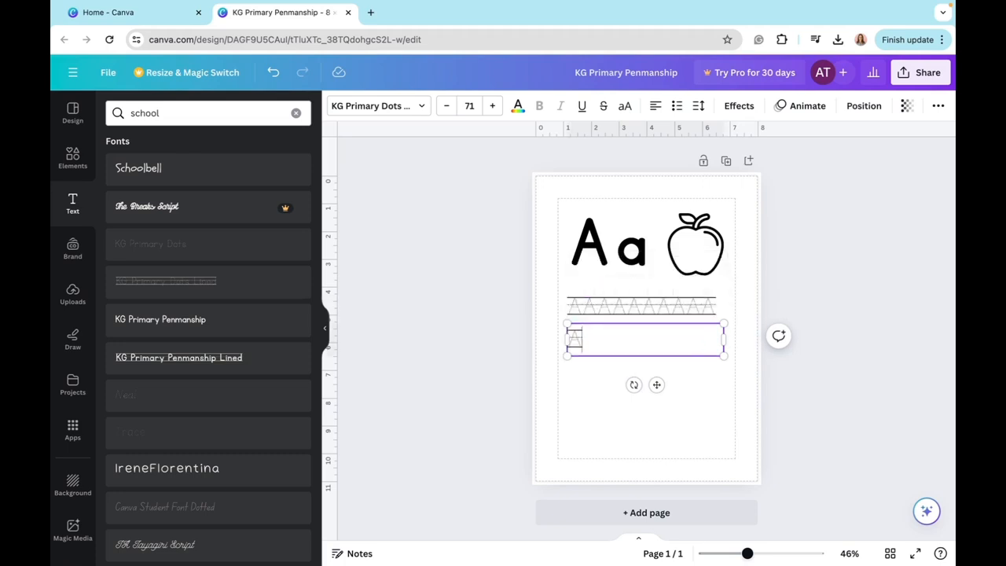
pyautogui.write('aaaaaaaaaaaa')
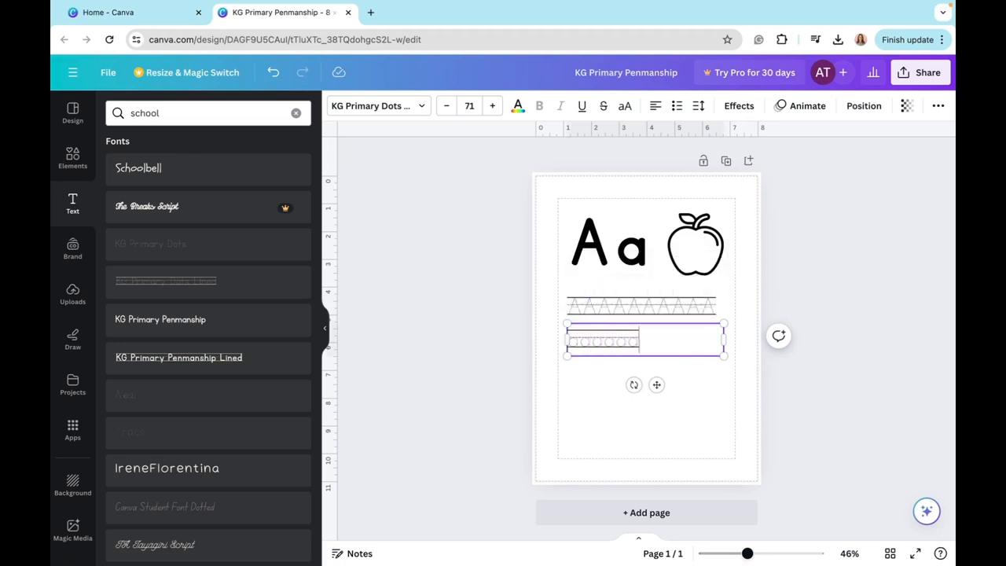
pyautogui.write('a')
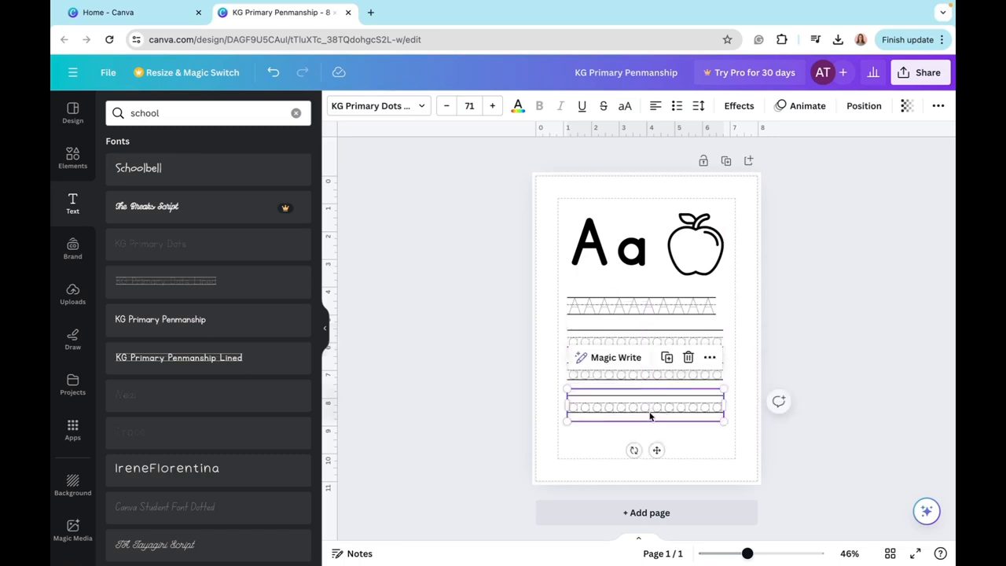
# - Replace the text of the fourth dotted row with a line of capital As
pyautogui.doubleClick(649, 404)
pyautogui.press('BackSpace')
pyautogui.write('AA')
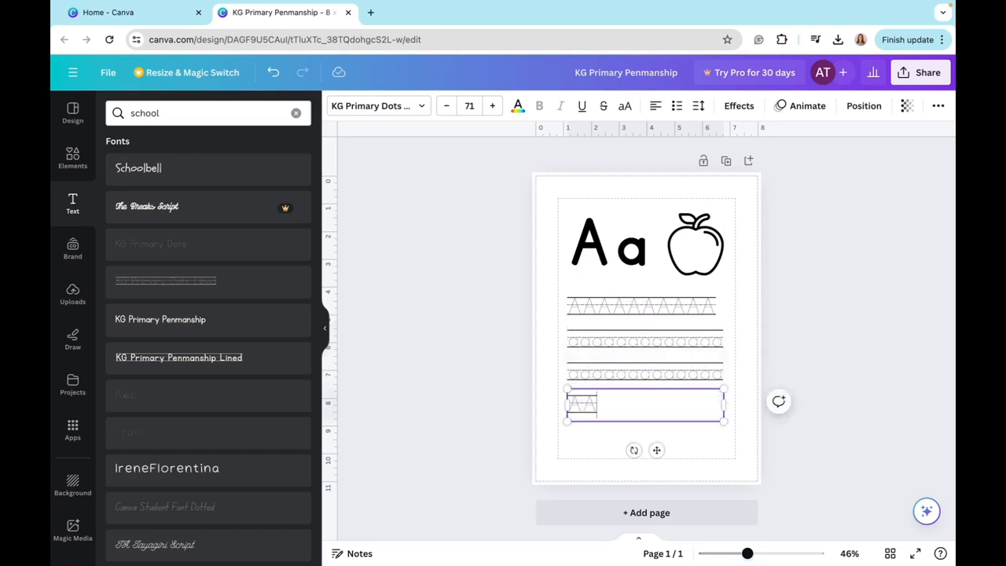
pyautogui.write('AAAAAAAAAAAAAA')
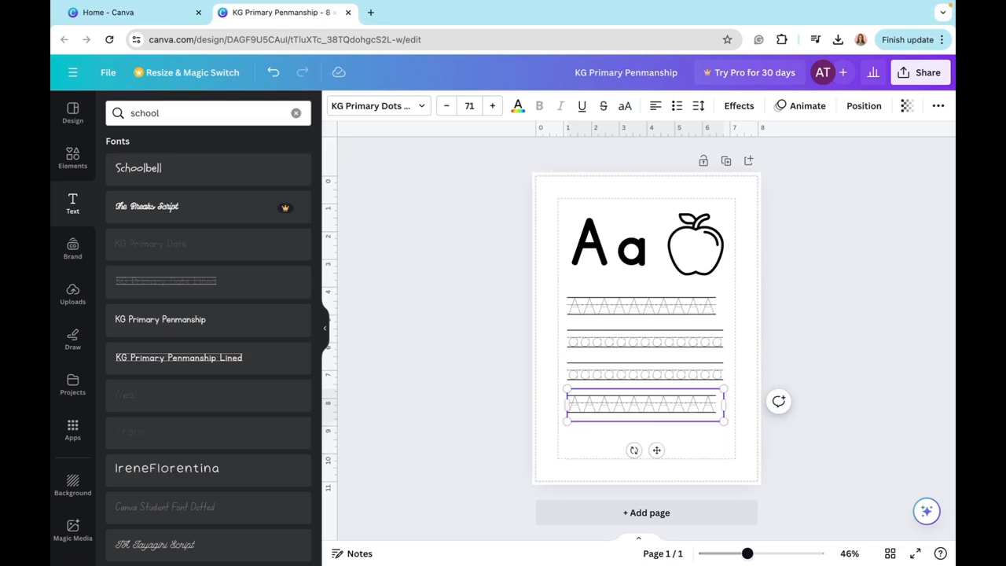
pyautogui.click(646, 381)
pyautogui.doubleClick(646, 381)
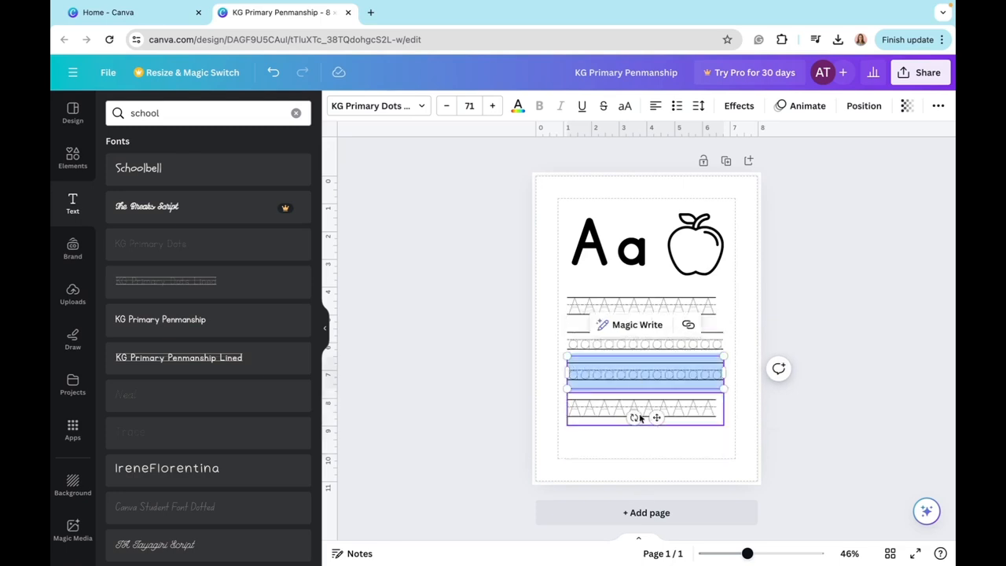
# - Replace the text of the fourth dotted row with the alternating letters "aAaAaAaAaAaA"
pyautogui.click(602, 410)
pyautogui.doubleClick(602, 408)
pyautogui.press('BackSpace')
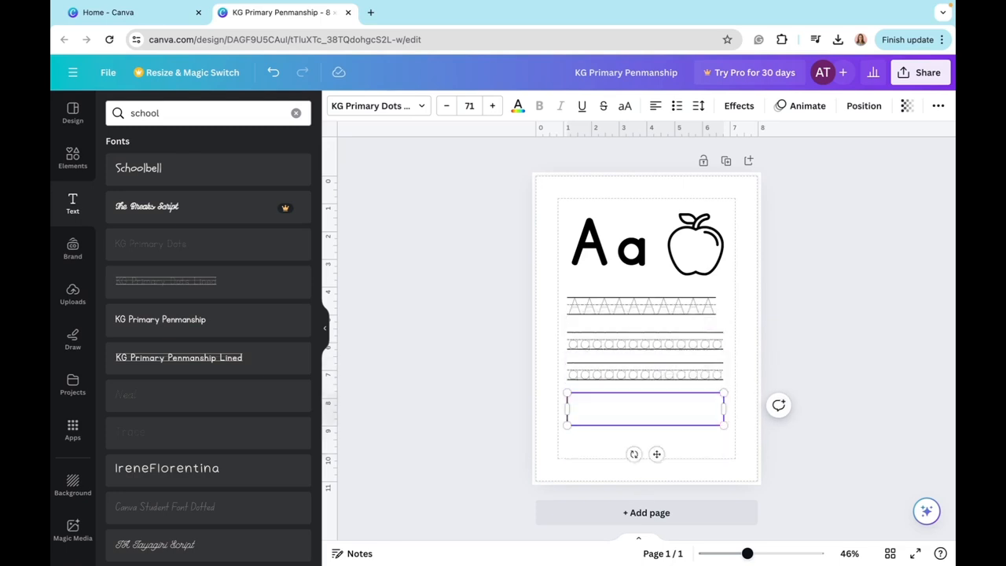
pyautogui.write('AaAa')
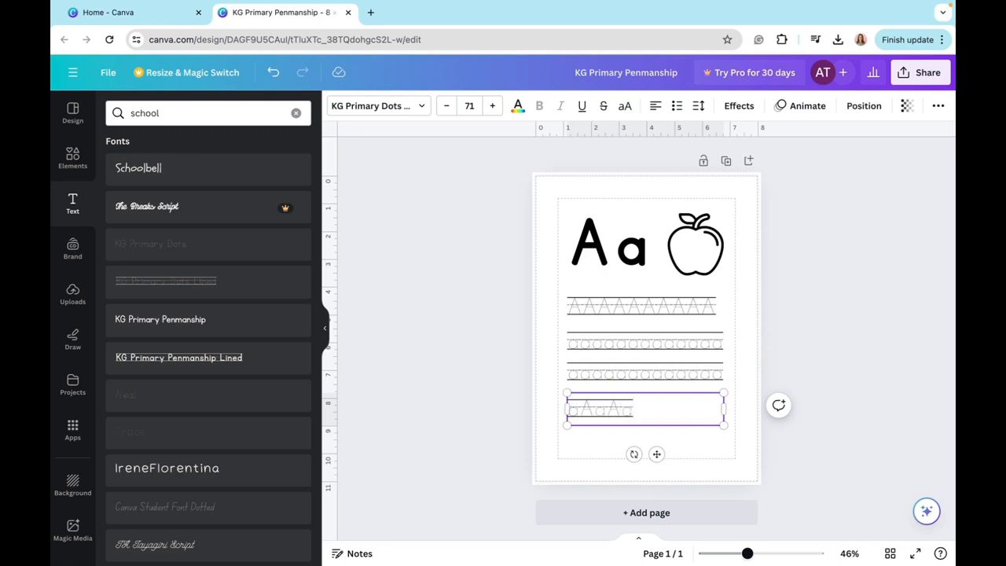
pyautogui.write('AaAaAaA')
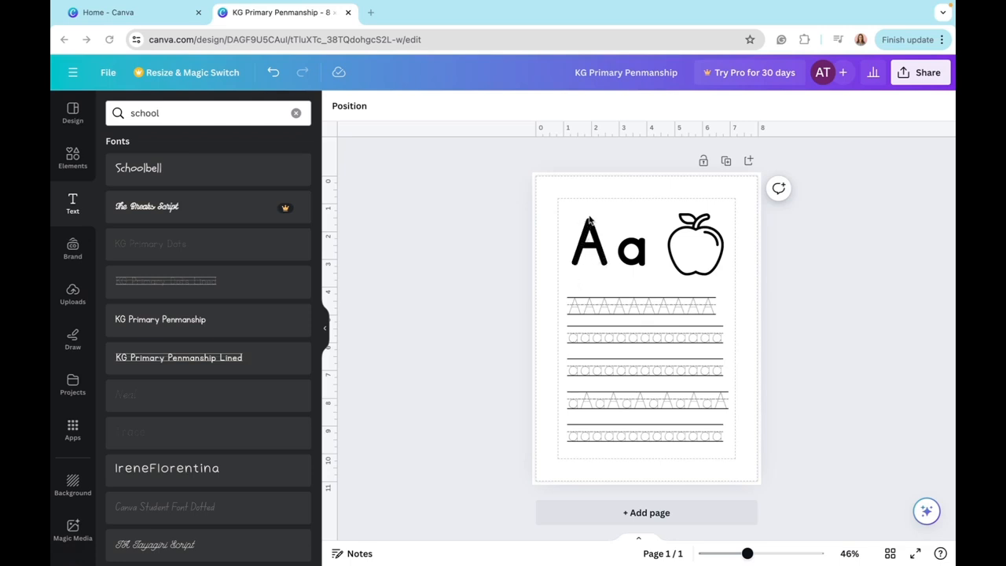
# - Search the elements for "Arrow" and add the thin solid line arrow shape to the page
pyautogui.click(72, 157)
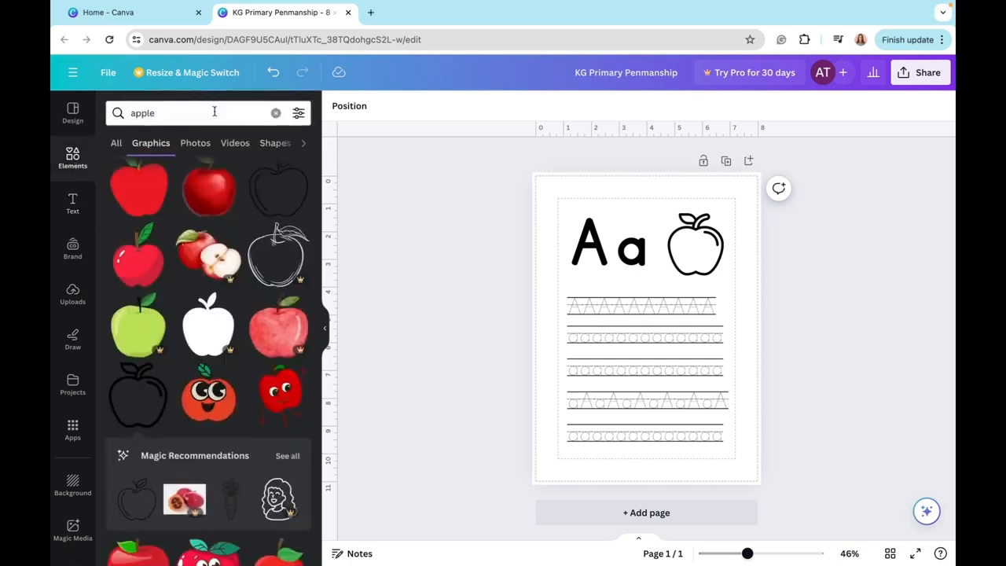
pyautogui.click(275, 112)
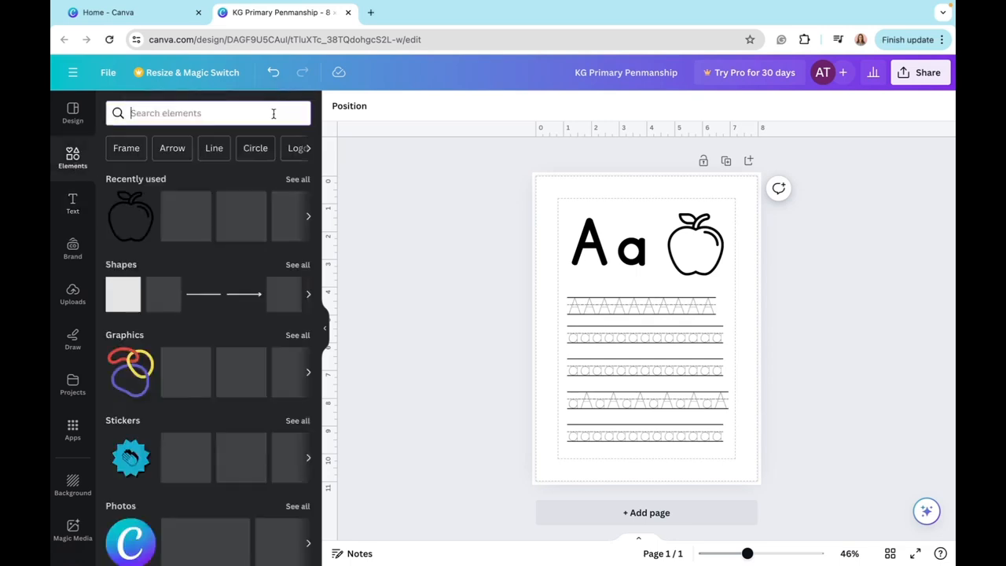
pyautogui.click(172, 149)
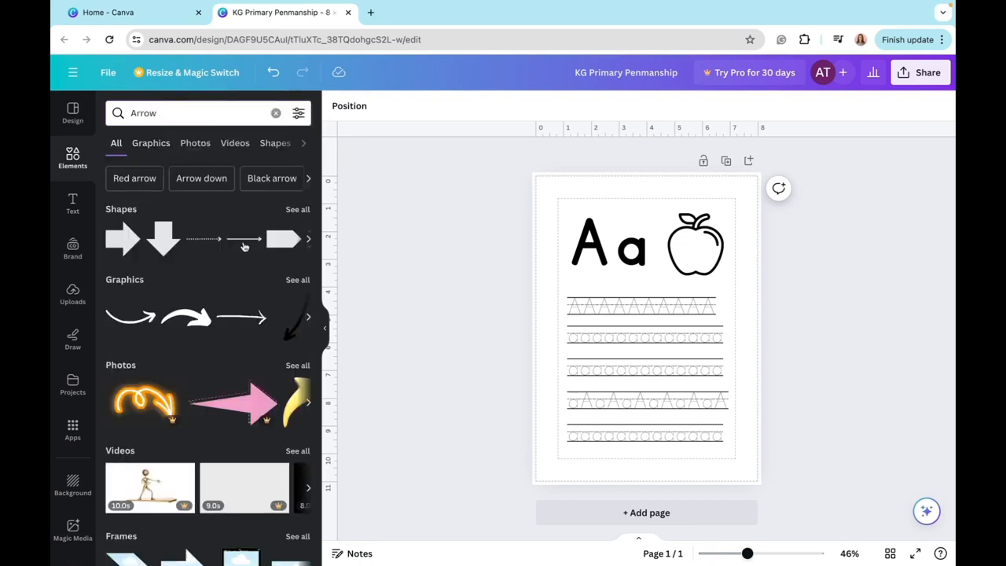
pyautogui.hscroll(1, 244, 246)
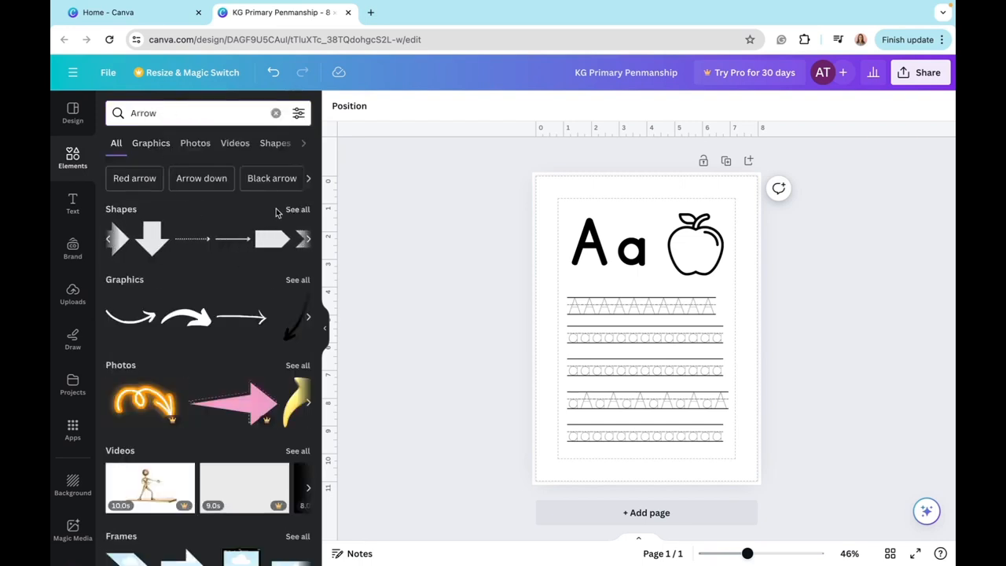
pyautogui.click(233, 241)
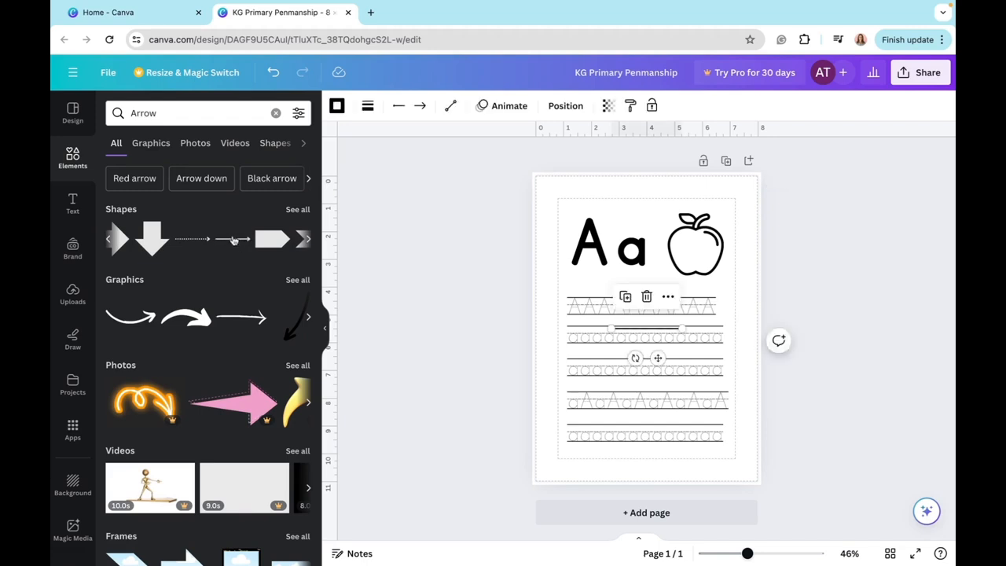
# - Move the arrow beside the large capital A and angle it upward along the letter's left stroke
pyautogui.moveTo(672, 333); pyautogui.dragTo(633, 281)
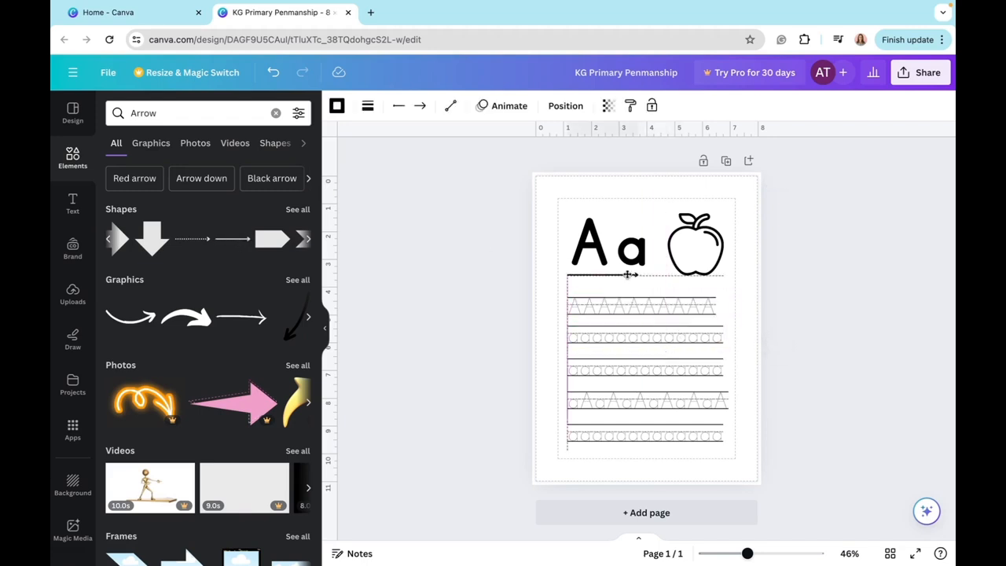
pyautogui.scroll(5, 633, 281)
pyautogui.scroll(3, 636, 281)
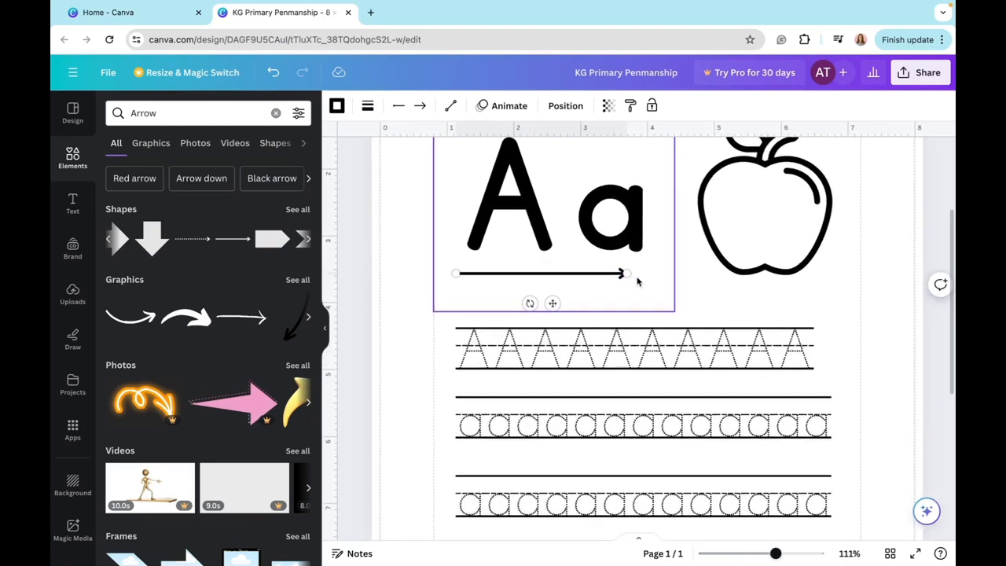
pyautogui.scroll(2, 636, 281)
pyautogui.moveTo(633, 369); pyautogui.dragTo(493, 225)
pyautogui.click(444, 269)
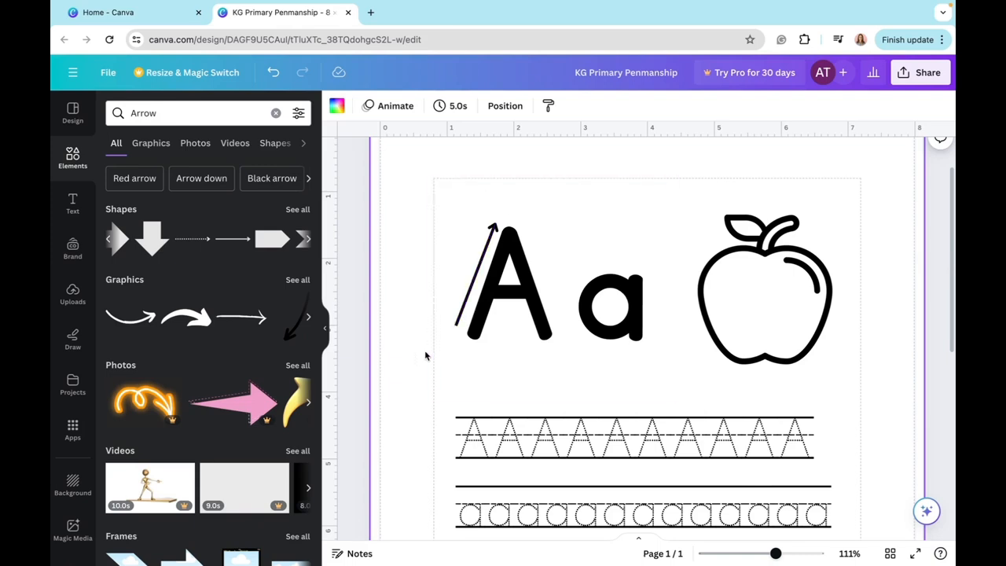
# - Add a Schoolbell text, change its font to Horizon, and replace its content with "1"
pyautogui.click(75, 207)
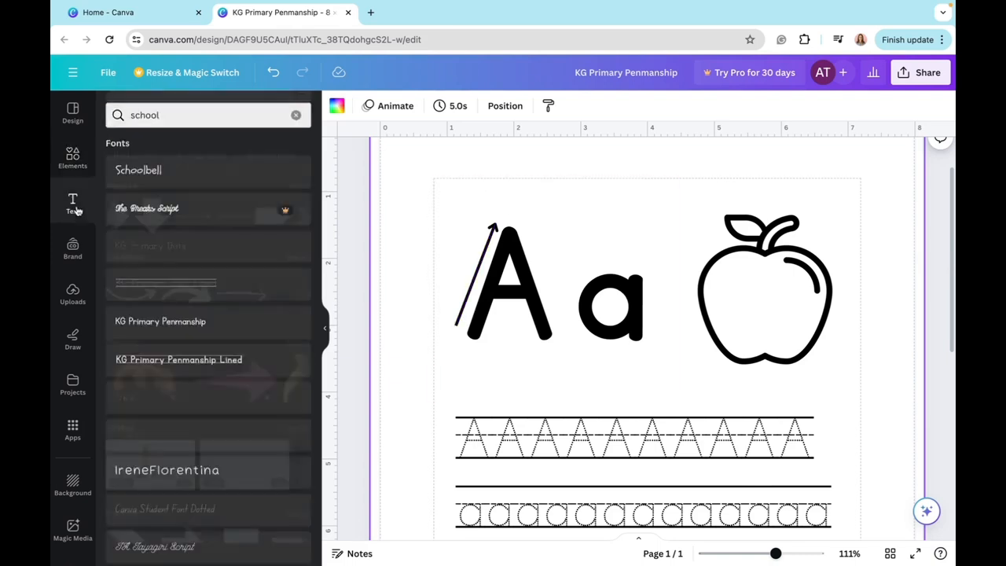
pyautogui.click(236, 167)
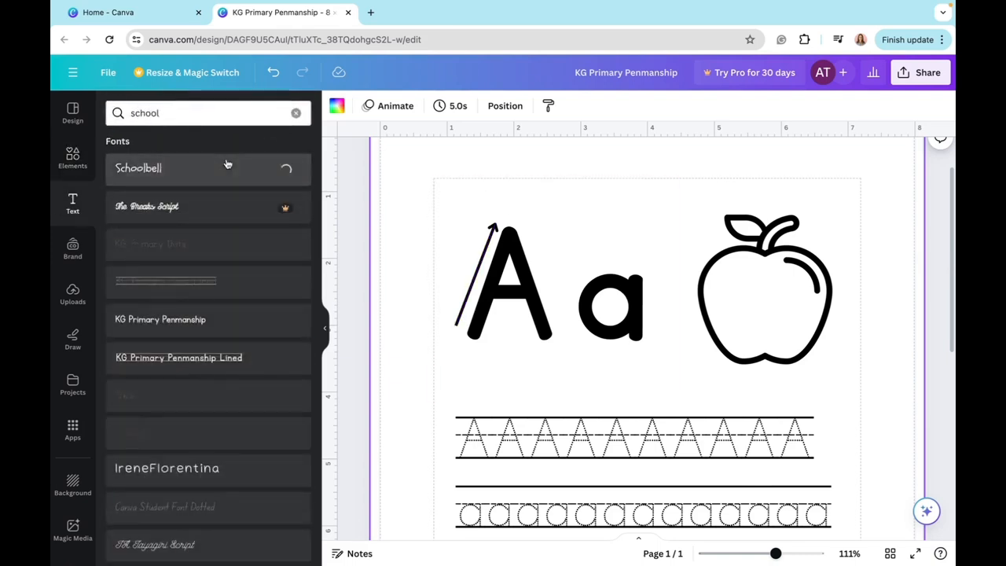
pyautogui.click(397, 113)
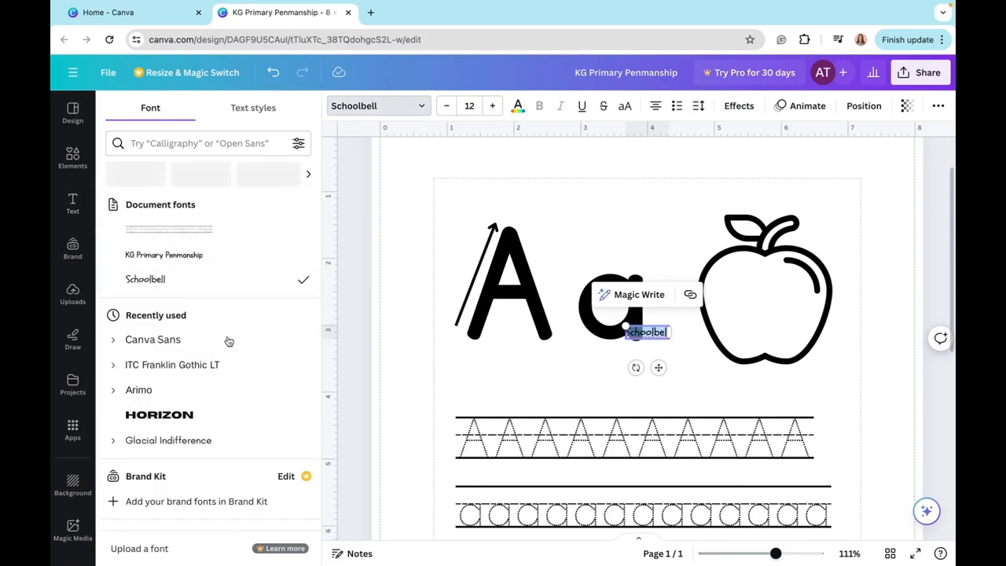
pyautogui.scroll(-1, 231, 385)
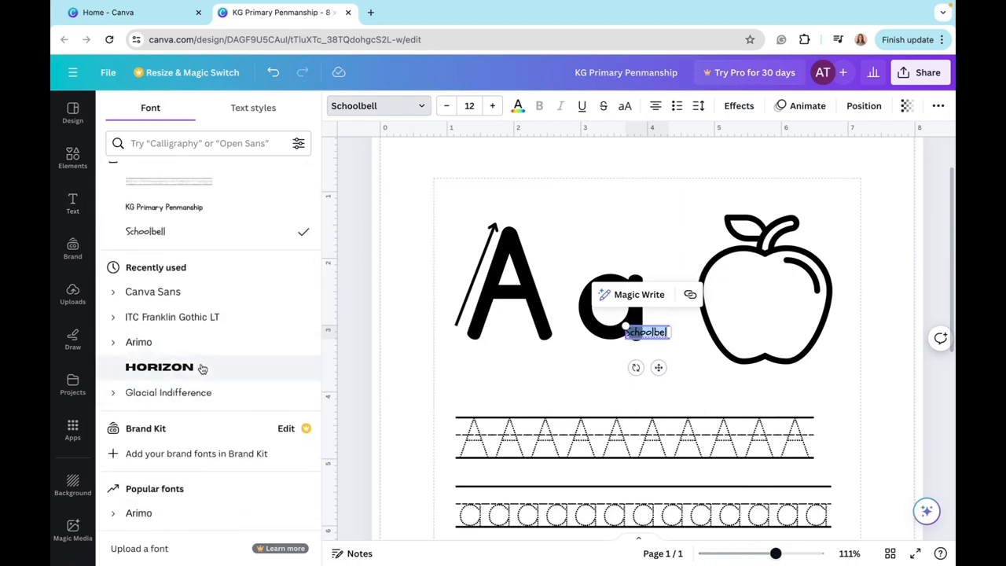
pyautogui.click(202, 367)
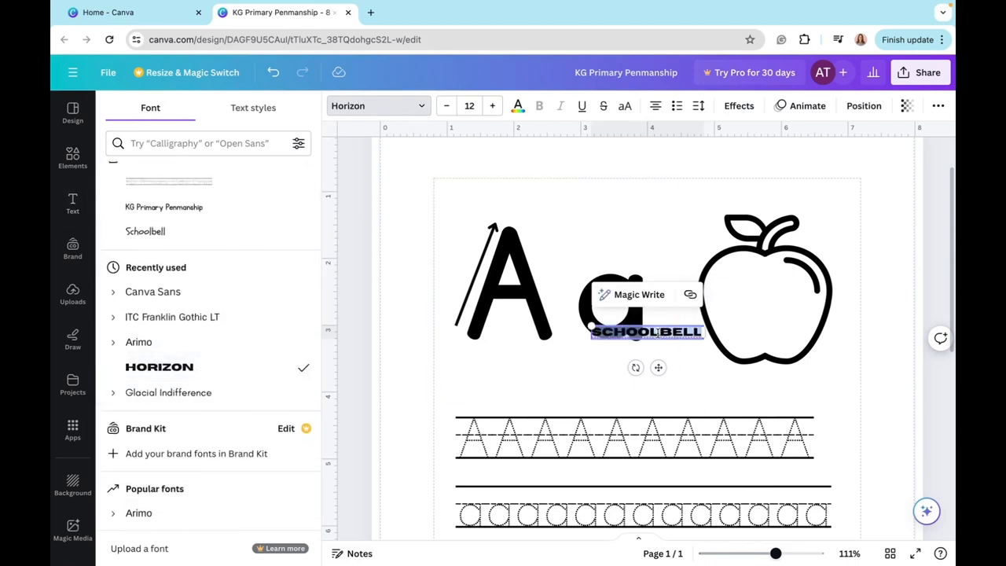
pyautogui.press('BackSpace')
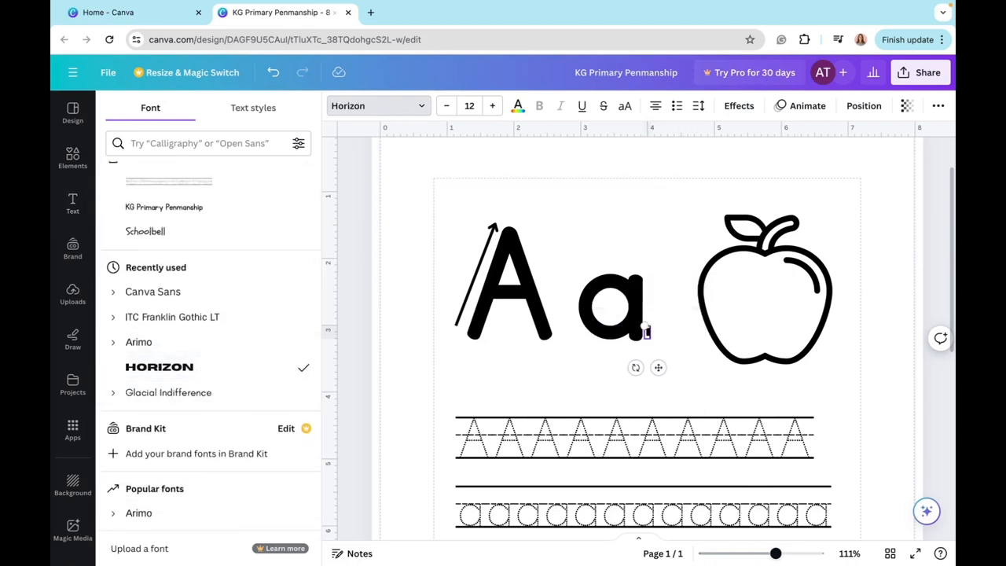
# - Increase the size of the Horizon number "1" to 58
pyautogui.click(492, 106)
pyautogui.click(492, 106)
pyautogui.click(492, 106)
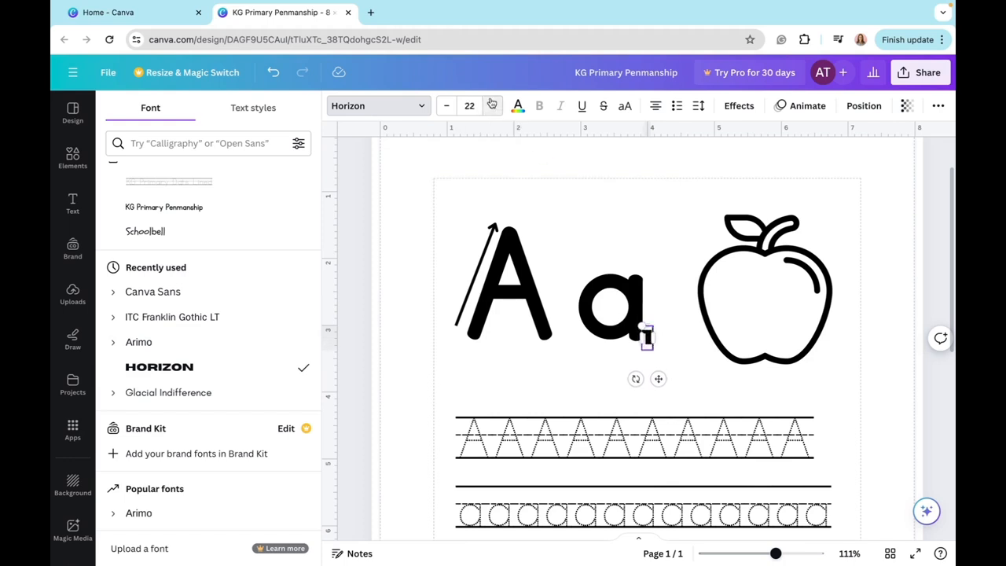
pyautogui.click(492, 106)
pyautogui.click(492, 106)
pyautogui.click(492, 106)
pyautogui.click(492, 106)
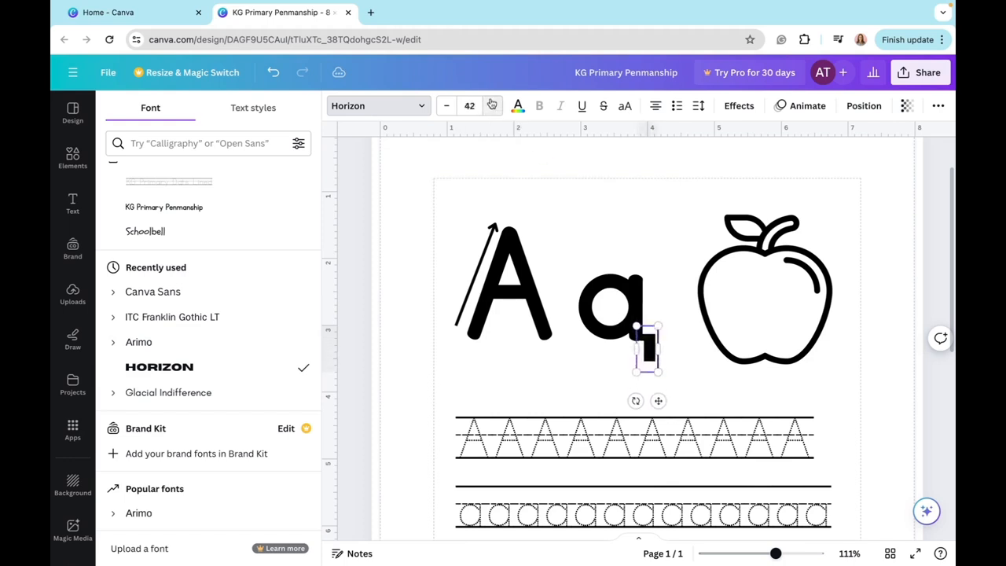
pyautogui.click(492, 106)
pyautogui.click(492, 106)
pyautogui.click(492, 106)
pyautogui.click(492, 106)
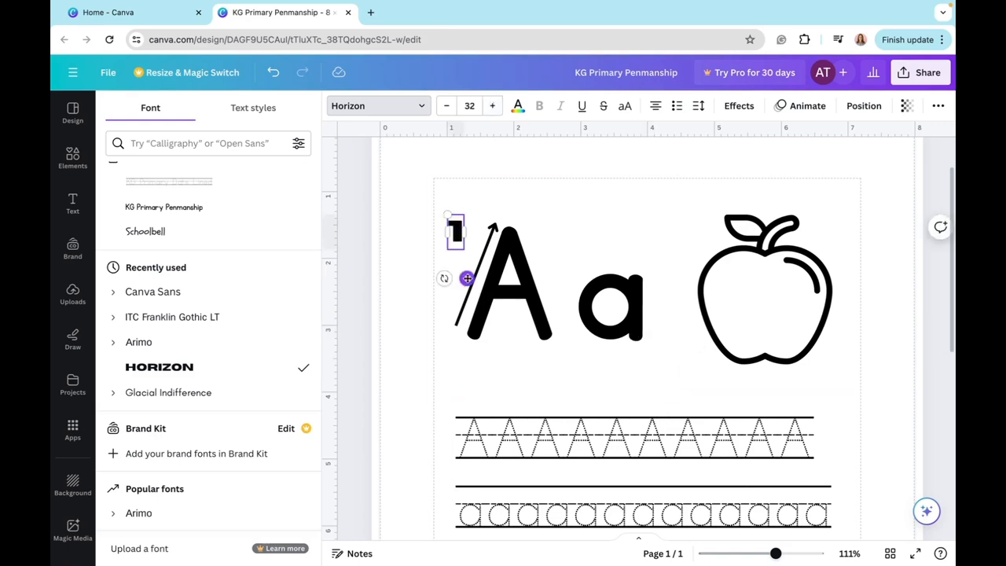
# - Place the number "1" at size 32 beside the first arrow, and add a duplicate arrow pointing down along the capital A's right stroke
pyautogui.moveTo(467, 279); pyautogui.dragTo(472, 309)
pyautogui.click(486, 252)
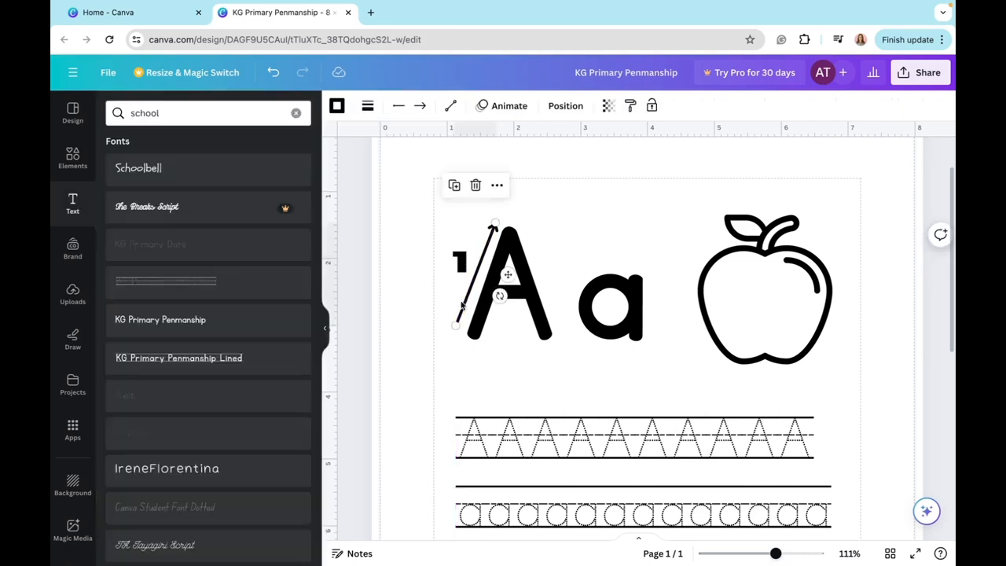
pyautogui.click(455, 186)
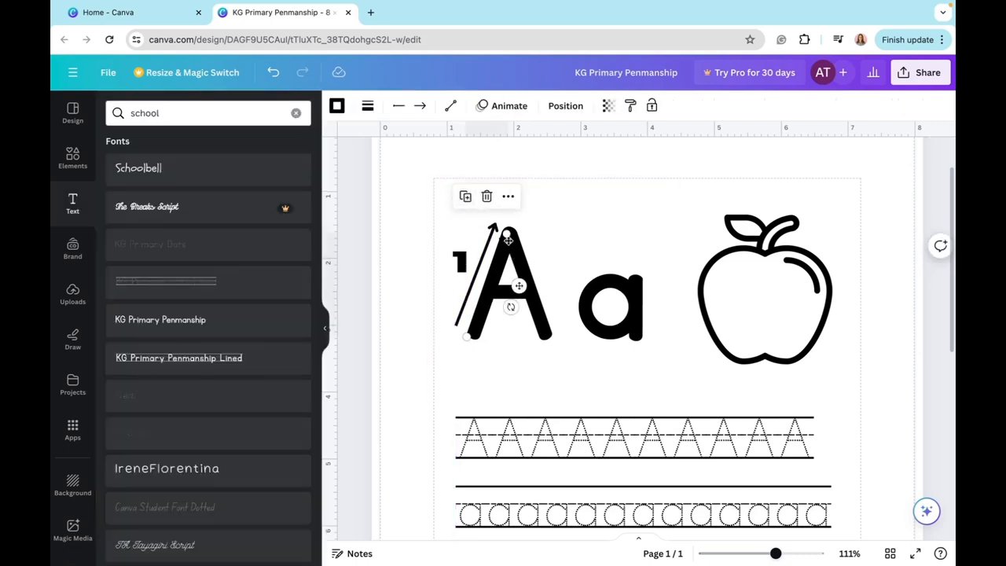
pyautogui.moveTo(508, 240); pyautogui.dragTo(565, 234)
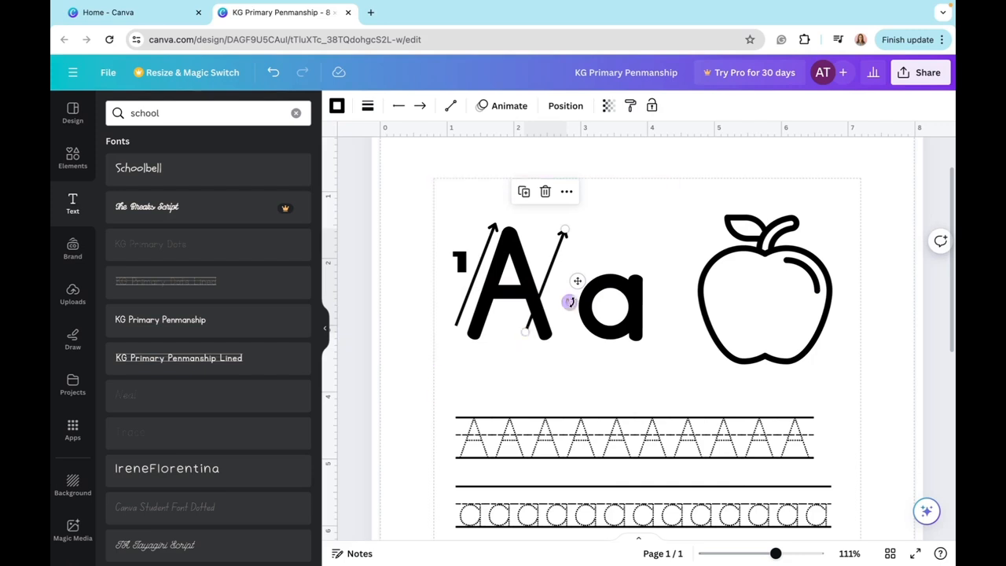
pyautogui.moveTo(569, 302)
pyautogui.mouseDown()
pyautogui.moveTo(549, 237)
pyautogui.moveTo(460, 214)
pyautogui.moveTo(362, 285)
pyautogui.moveTo(350, 310)
pyautogui.moveTo(373, 346)
pyautogui.mouseUp()
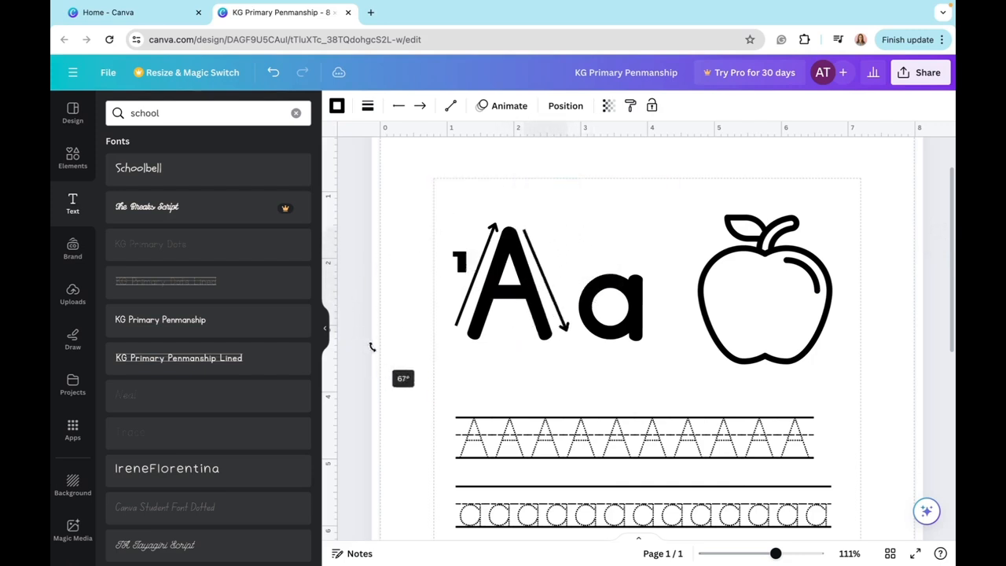
# - Duplicate the number "1", place the copy beside the capital A's right-stroke arrow, and change its text to "2"
pyautogui.click(459, 261)
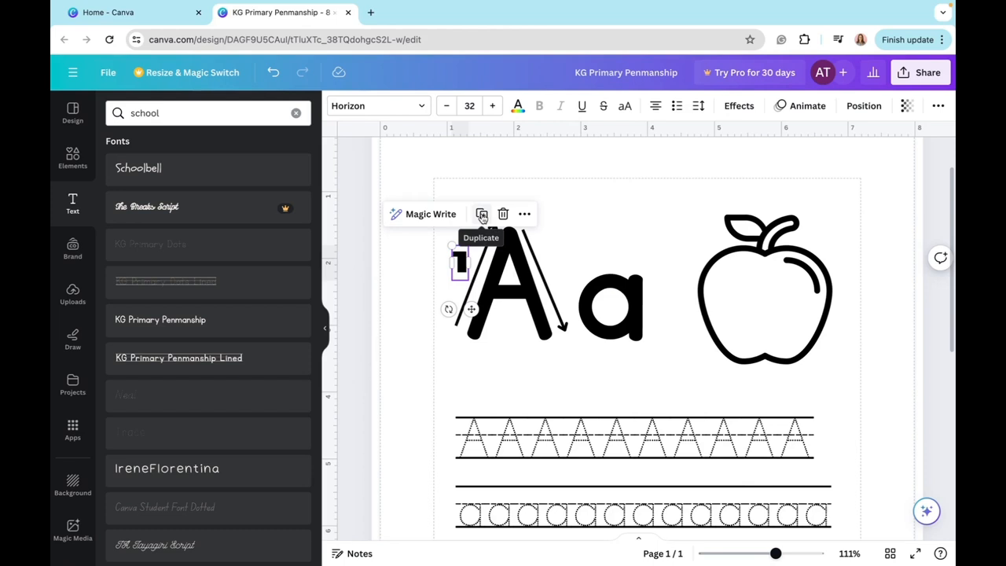
pyautogui.click(481, 214)
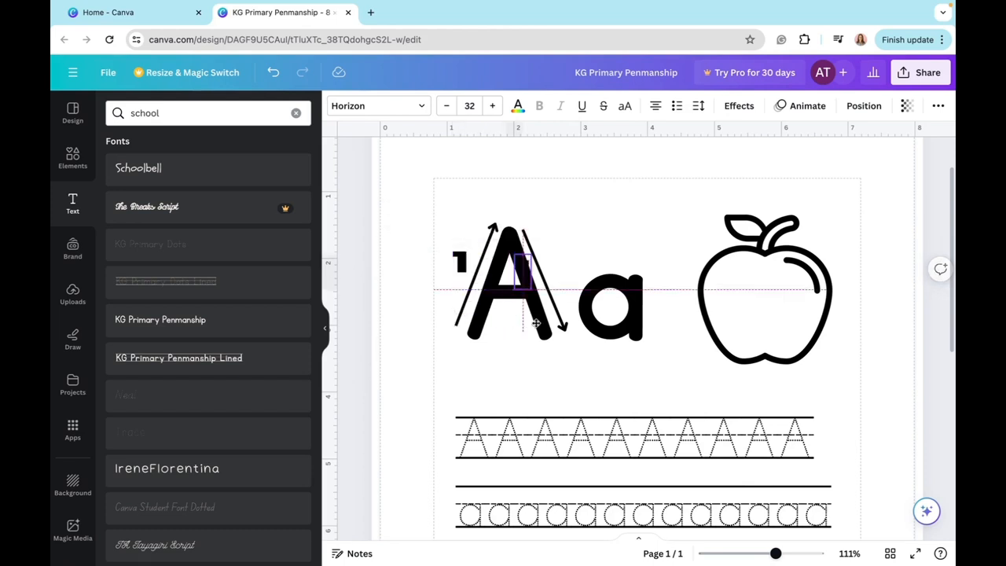
pyautogui.moveTo(482, 320); pyautogui.dragTo(573, 315)
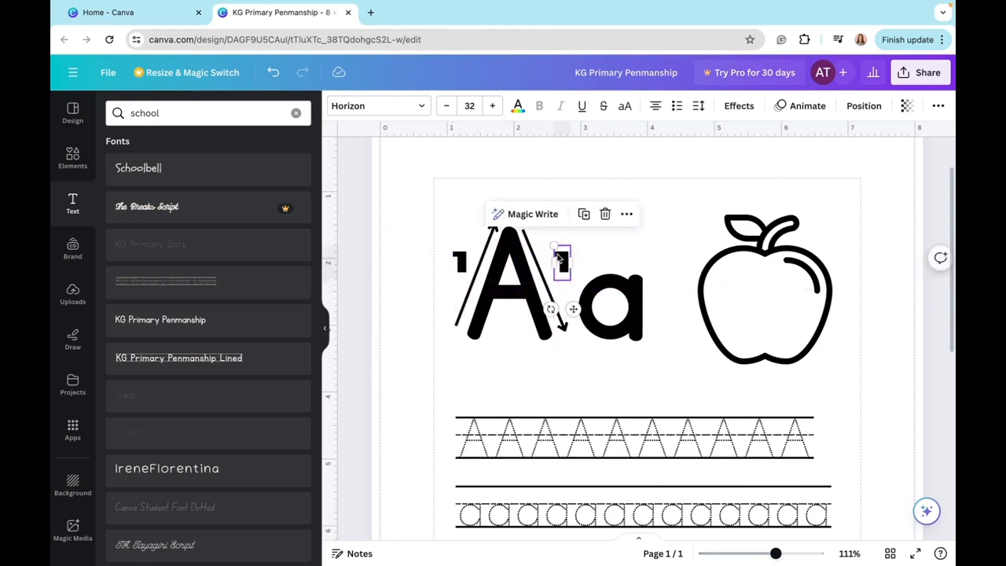
pyautogui.doubleClick(556, 255)
pyautogui.write('2')
pyautogui.click(618, 209)
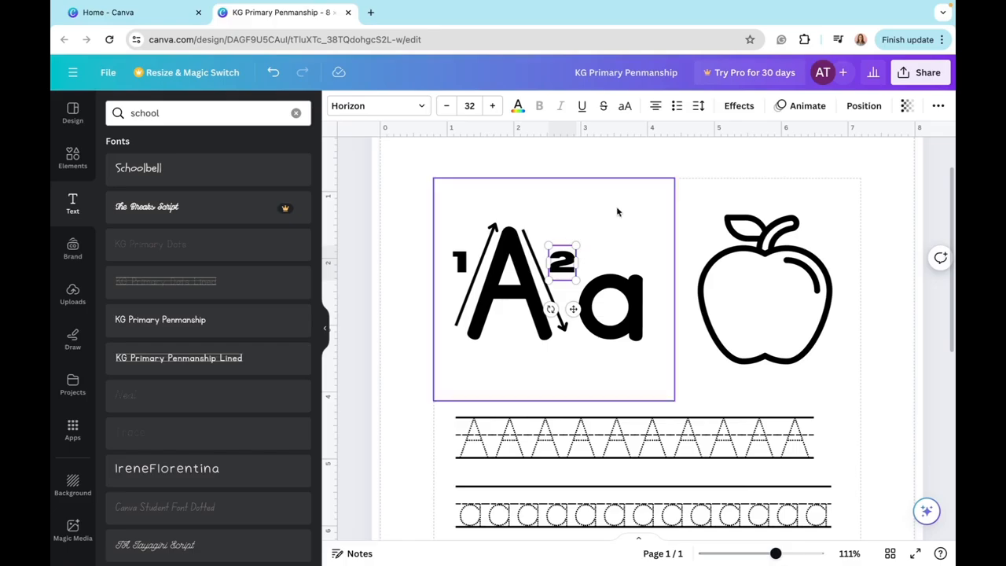
# - Duplicate the right-stroke arrow and turn the copy into a short horizontal arrow pointing right just below the capital A's crossbar
pyautogui.scroll(-1, 517, 301)
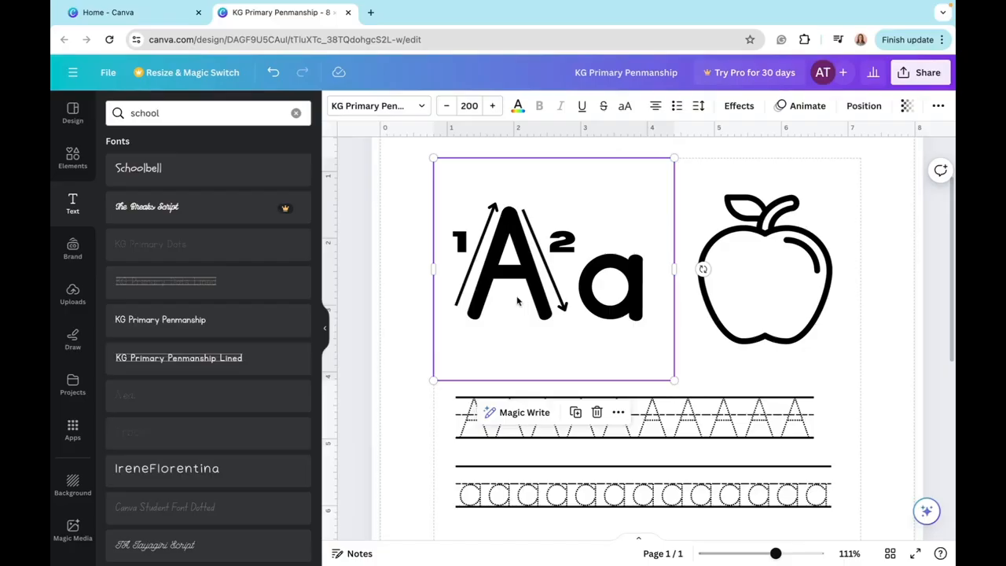
pyautogui.click(557, 290)
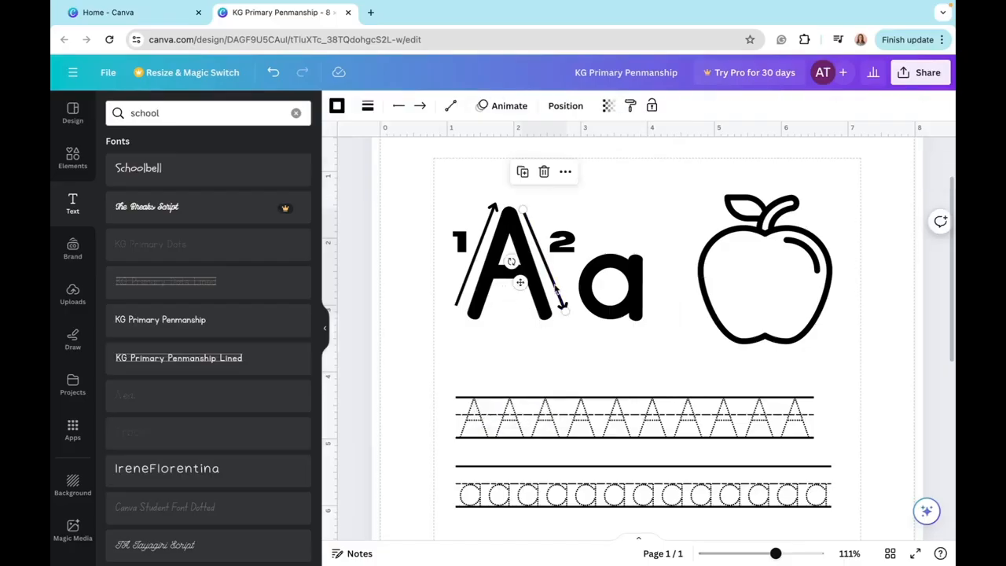
pyautogui.click(521, 169)
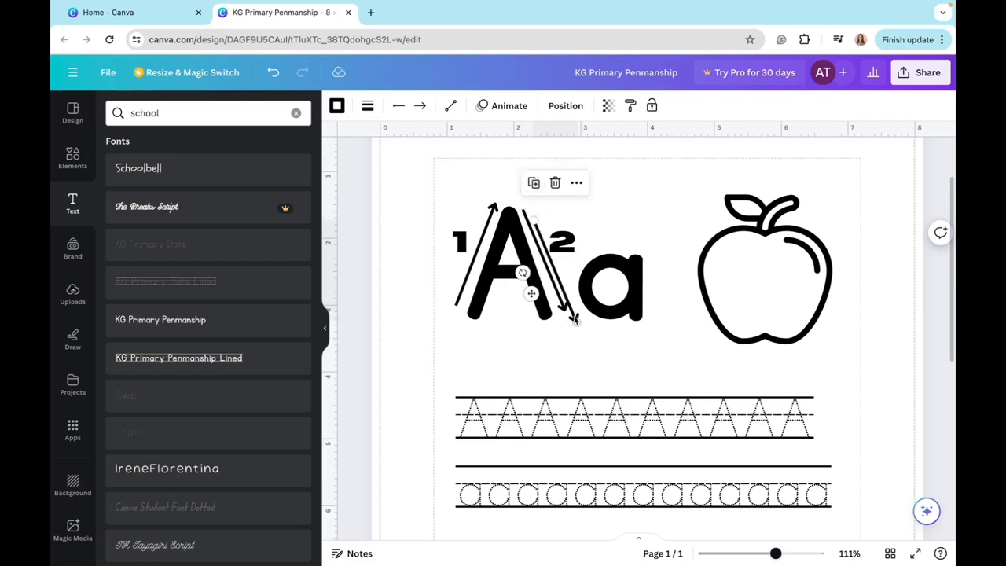
pyautogui.moveTo(574, 315)
pyautogui.mouseDown()
pyautogui.moveTo(532, 385)
pyautogui.moveTo(511, 382)
pyautogui.mouseUp()
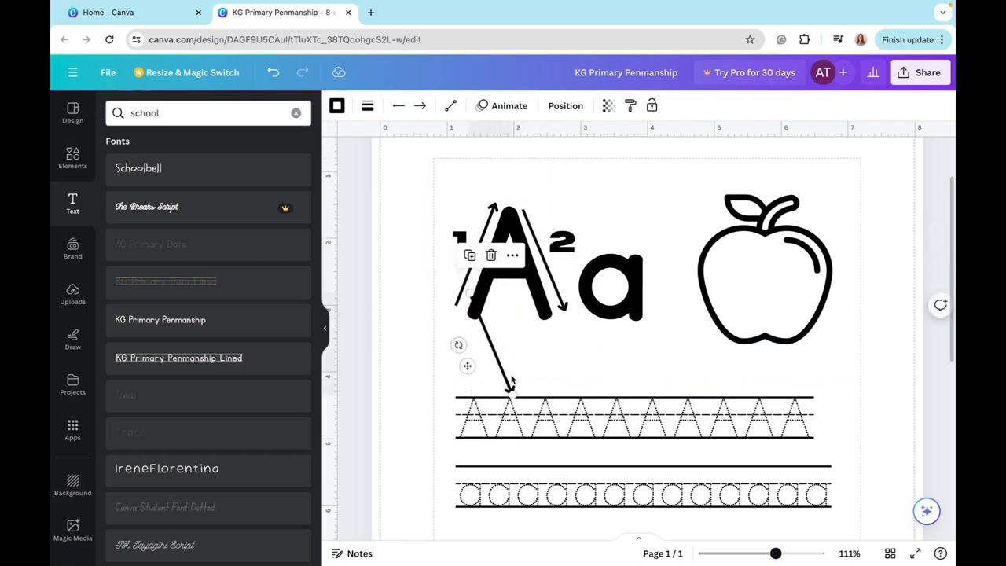
pyautogui.moveTo(498, 301); pyautogui.dragTo(509, 290)
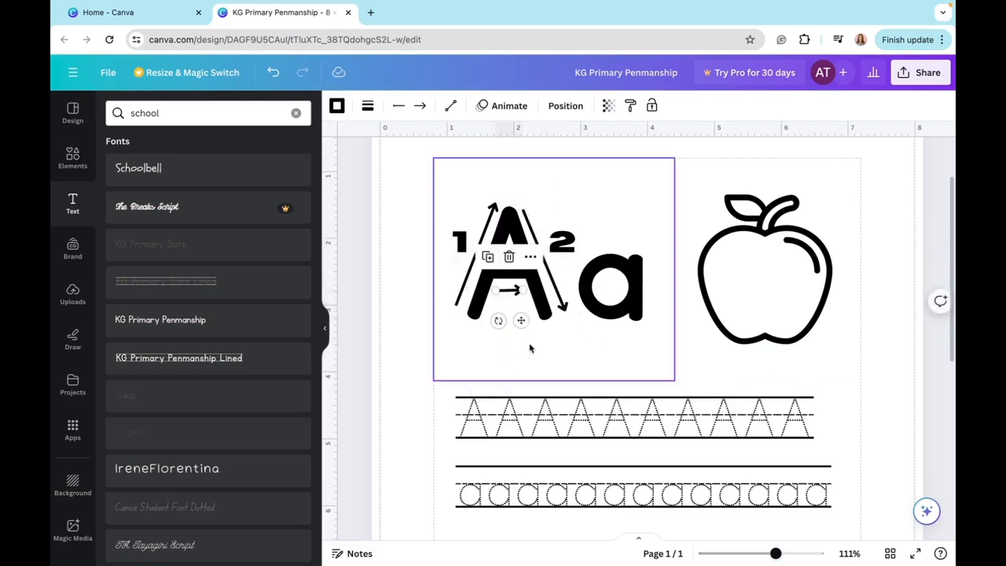
pyautogui.click(530, 348)
# - Duplicate the number "2", place the copy beneath the short crossbar arrow, and change its text to "3"
pyautogui.click(576, 241)
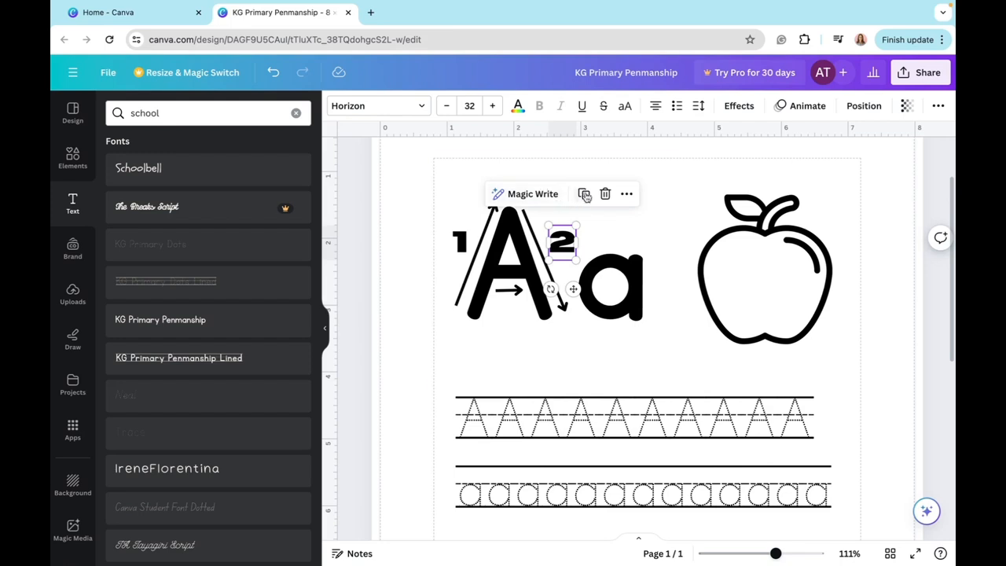
pyautogui.click(584, 195)
pyautogui.moveTo(581, 260); pyautogui.dragTo(516, 316)
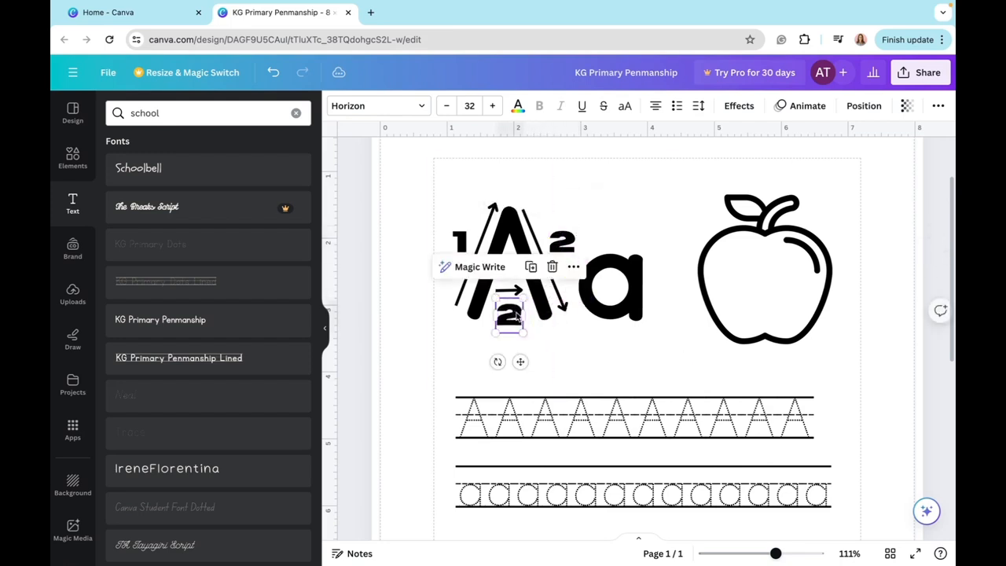
pyautogui.doubleClick(516, 315)
pyautogui.press('BackSpace')
pyautogui.write('3')
pyautogui.click(550, 340)
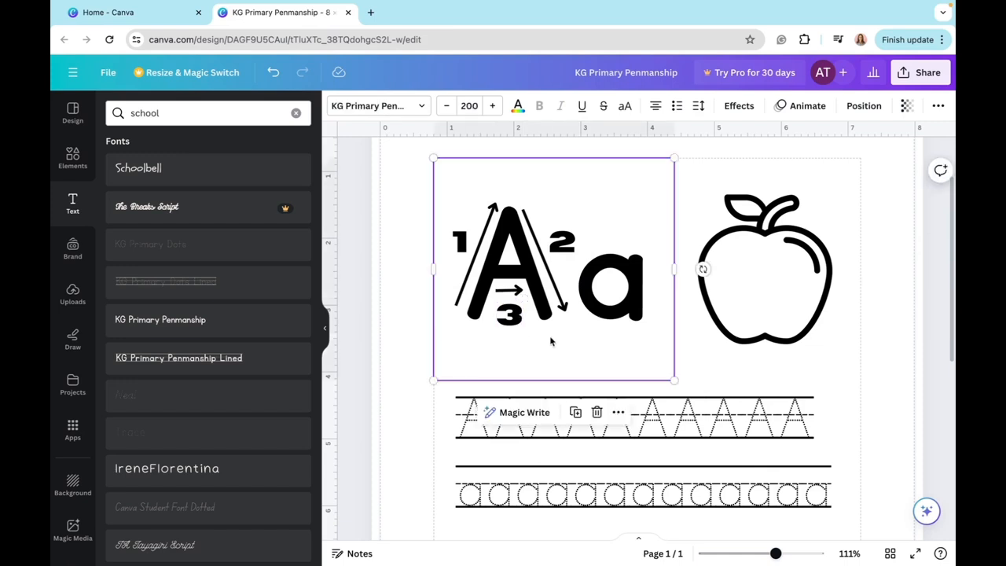
pyautogui.click(317, 191)
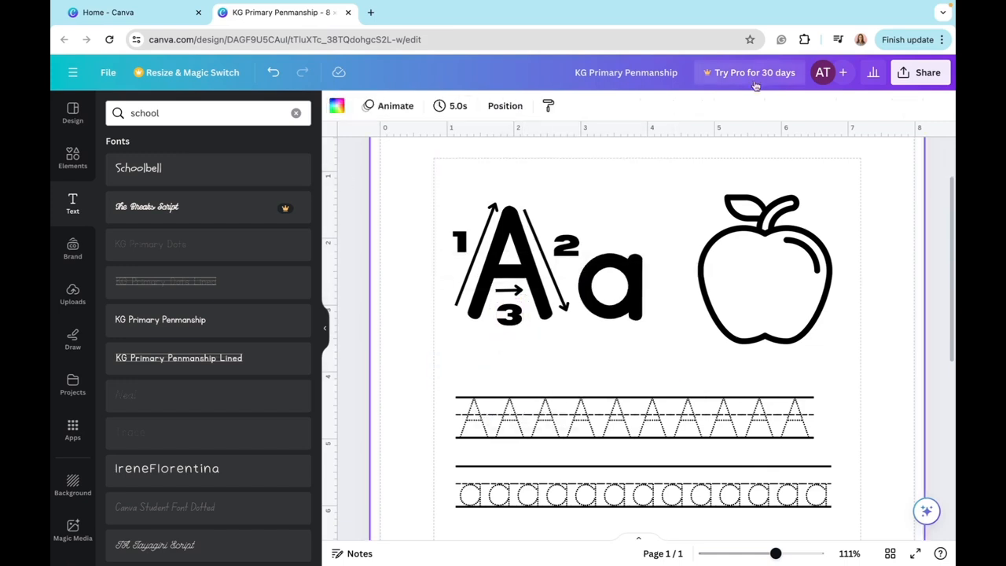
# - Apply the Hollow effect to the large "A a" letters and reduce its outline thickness
pyautogui.click(605, 258)
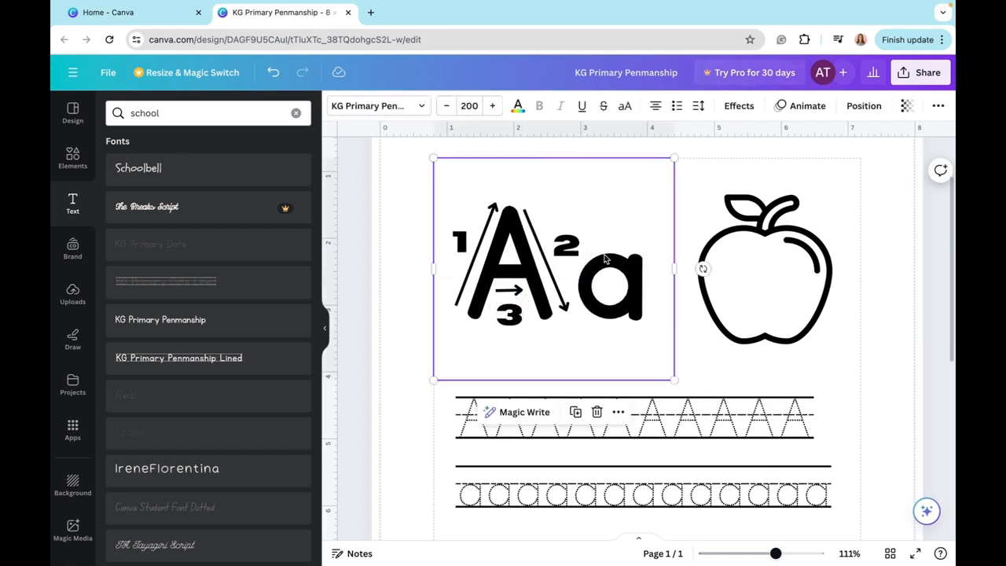
pyautogui.click(737, 105)
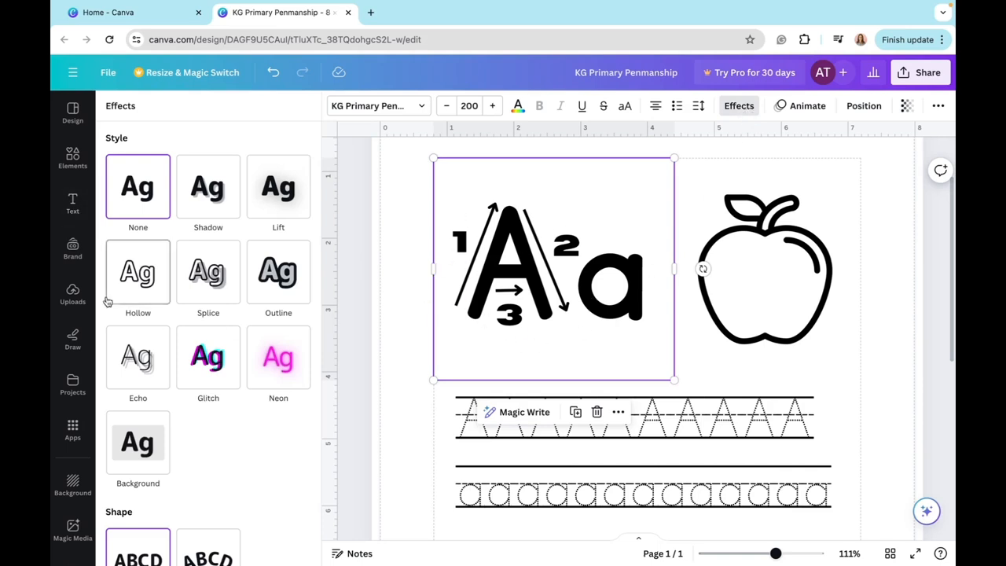
pyautogui.click(138, 289)
pyautogui.moveTo(189, 356); pyautogui.dragTo(132, 354)
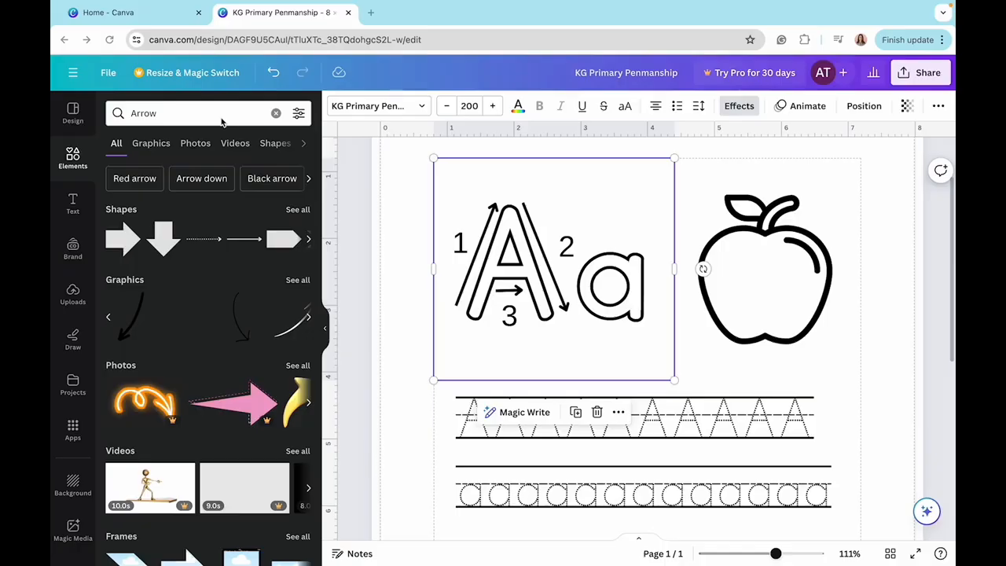
# - Search the elements for "line", add the dotted line, and fit it inside the capital A's left stroke
pyautogui.doubleClick(221, 116)
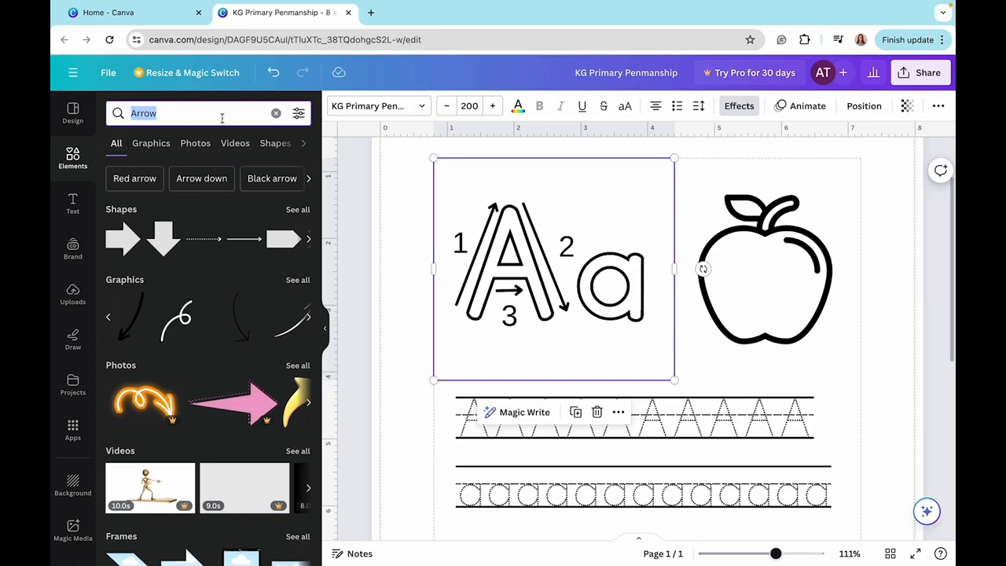
pyautogui.write('line')
pyautogui.press('Return')
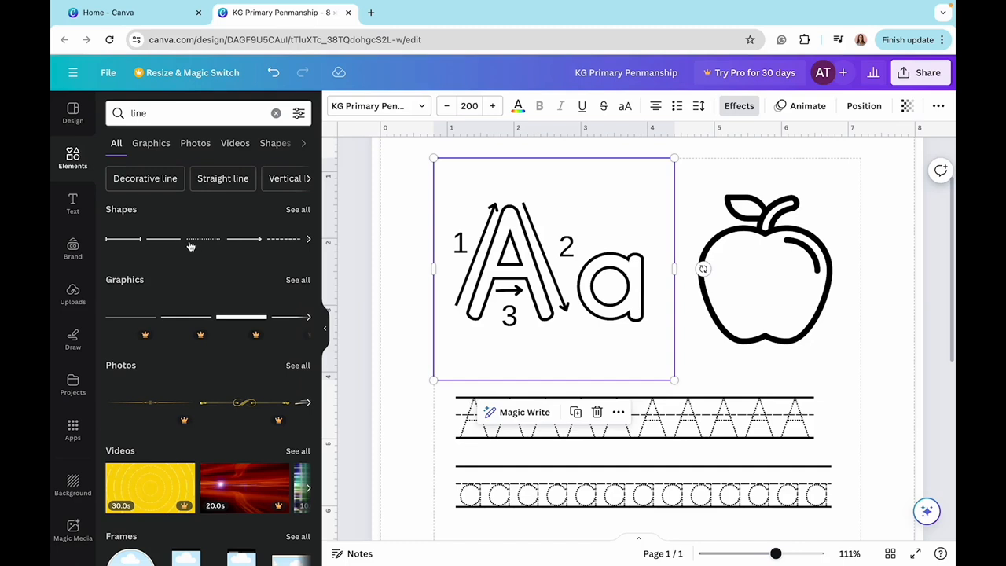
pyautogui.click(211, 242)
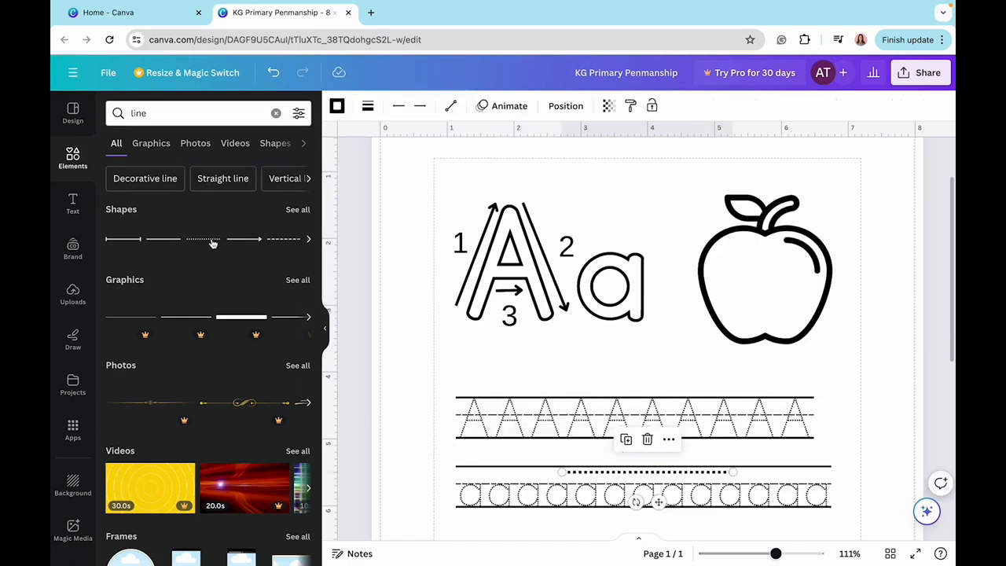
pyautogui.moveTo(697, 477); pyautogui.dragTo(509, 213)
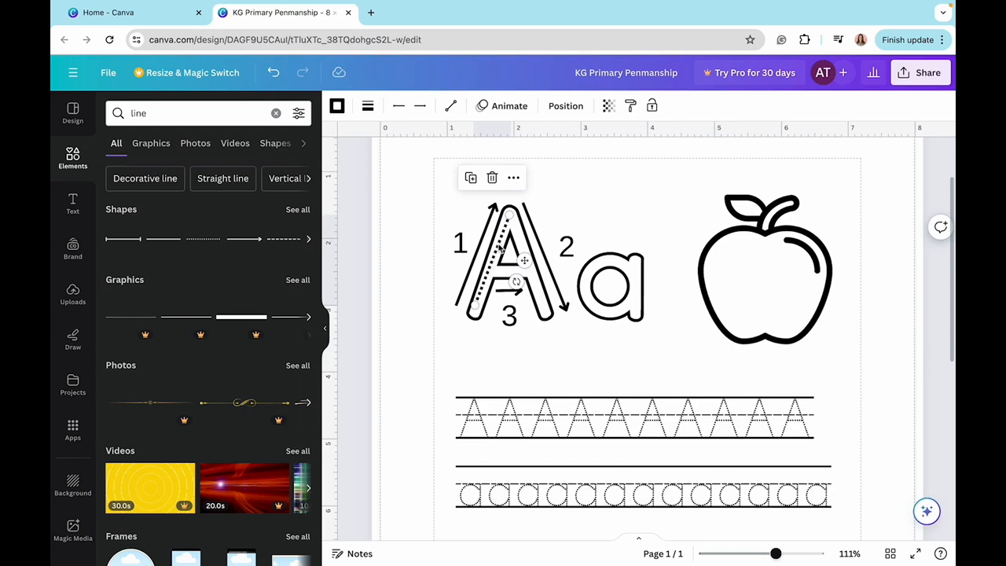
# - Duplicate the dotted line to fill the capital A's right stroke and, shortened horizontally, its crossbar
pyautogui.click(470, 180)
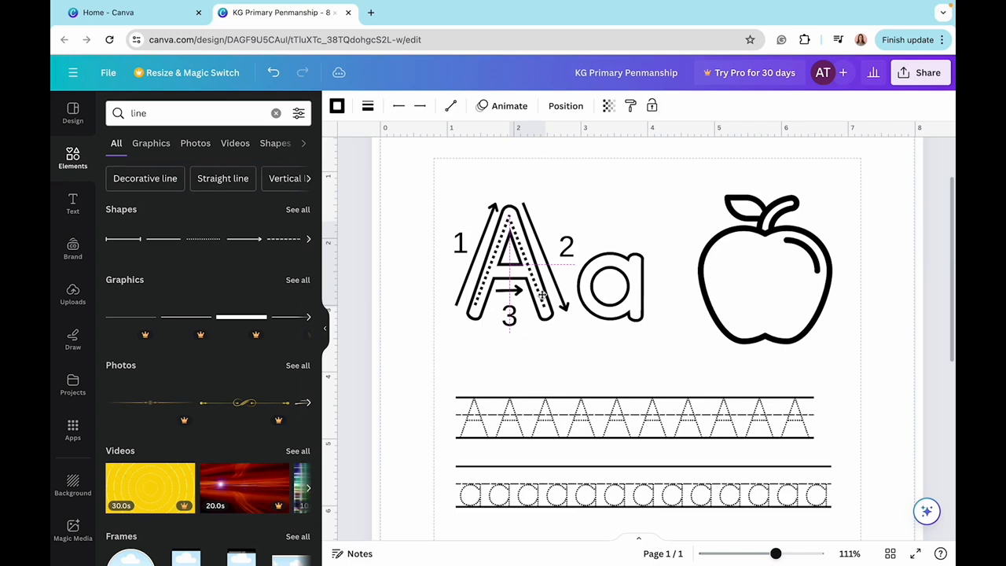
pyautogui.moveTo(542, 295); pyautogui.dragTo(522, 269)
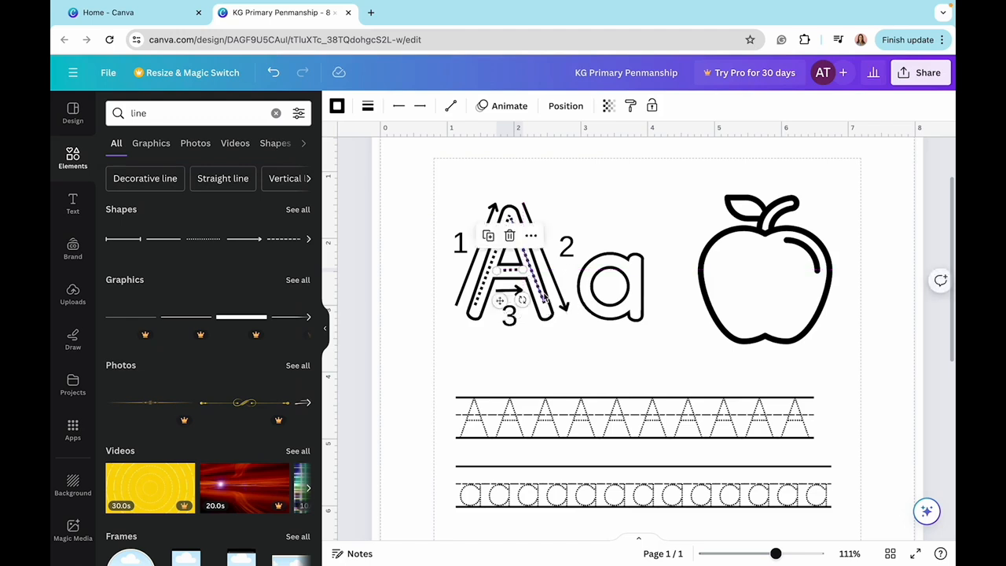
pyautogui.click(479, 301)
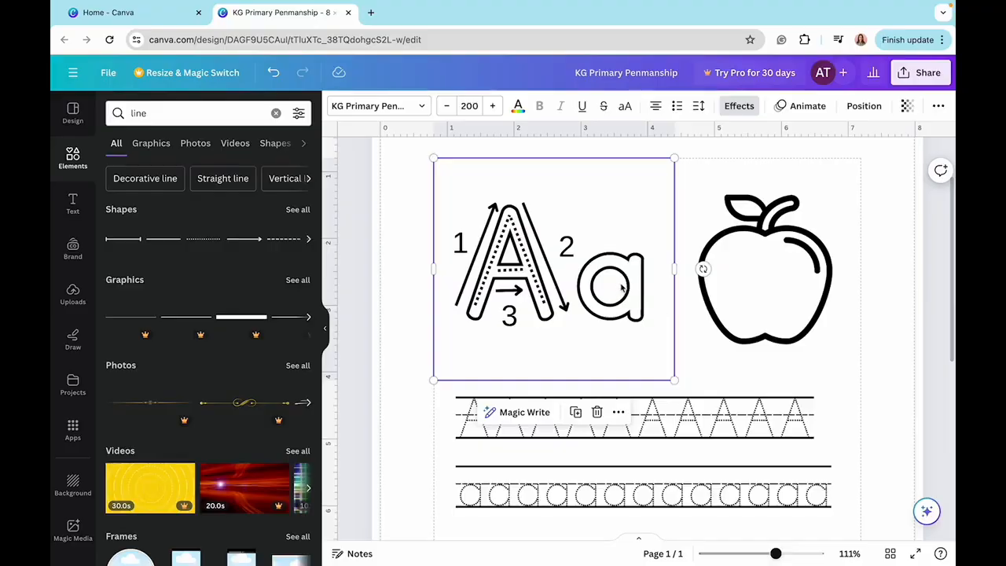
# - Add a second page with a KG Primary Penmanship title reading "Number Orders" at size 81 across its upper part
pyautogui.scroll(-3, 629, 291)
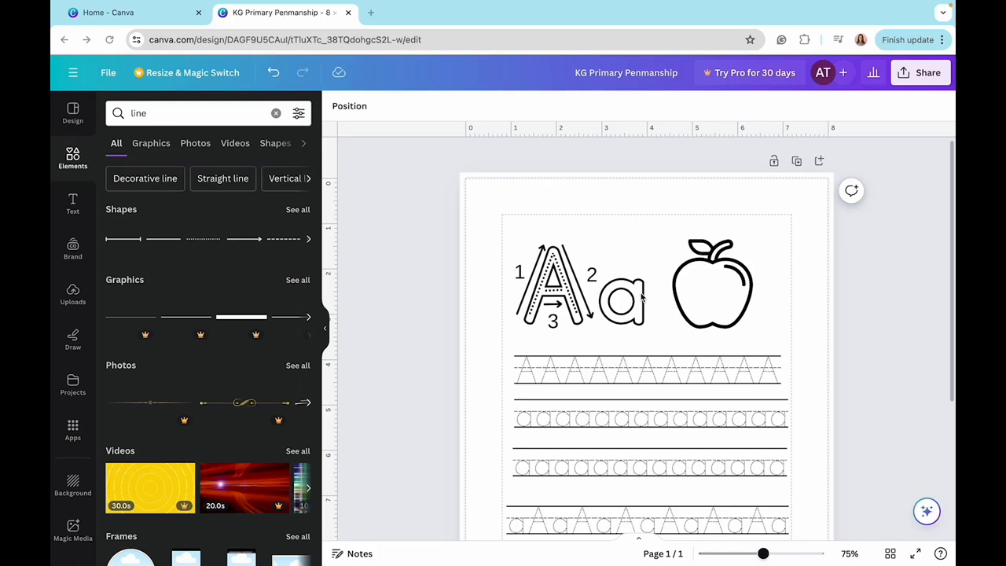
pyautogui.click(820, 162)
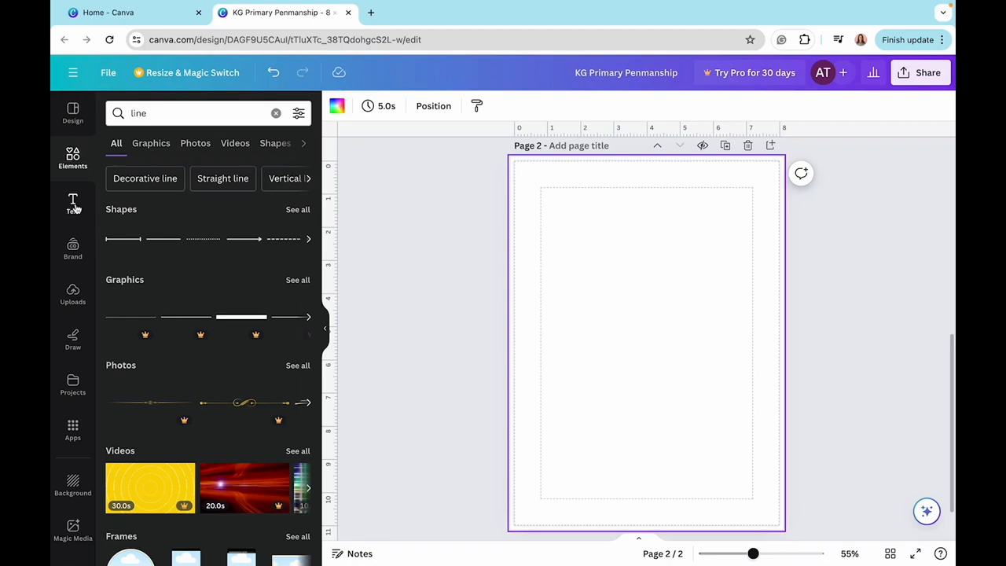
pyautogui.click(73, 204)
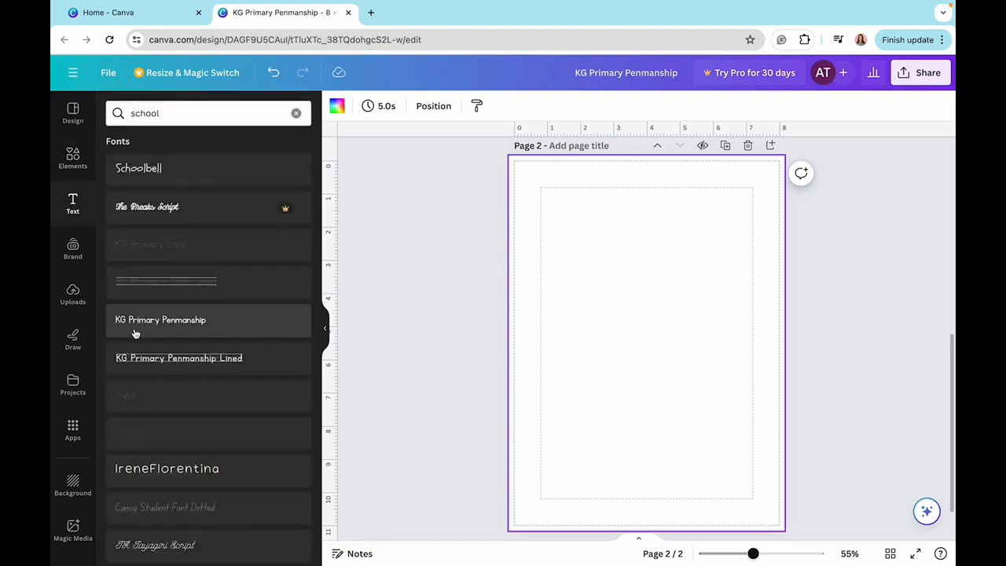
pyautogui.click(179, 322)
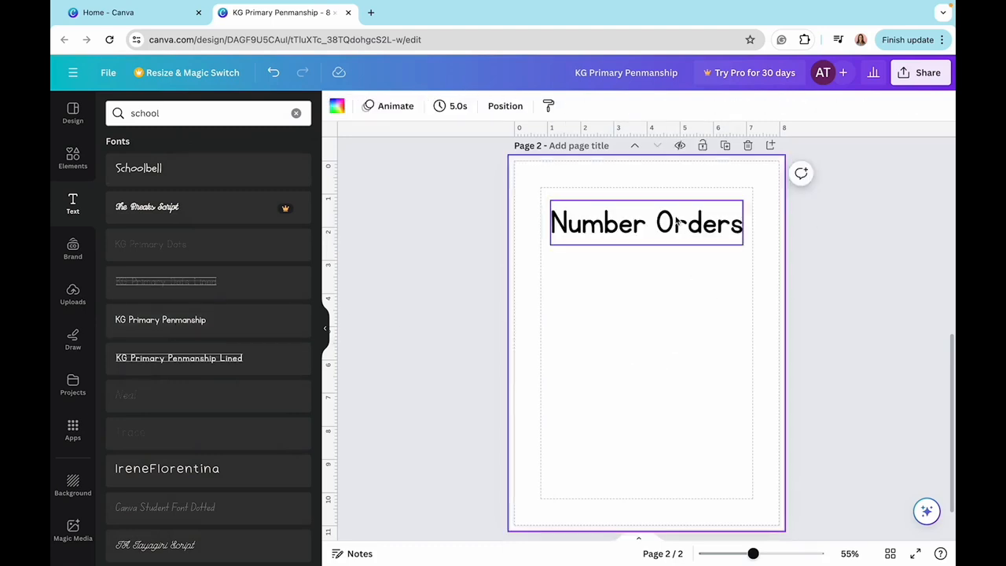
pyautogui.moveTo(676, 223); pyautogui.dragTo(674, 218)
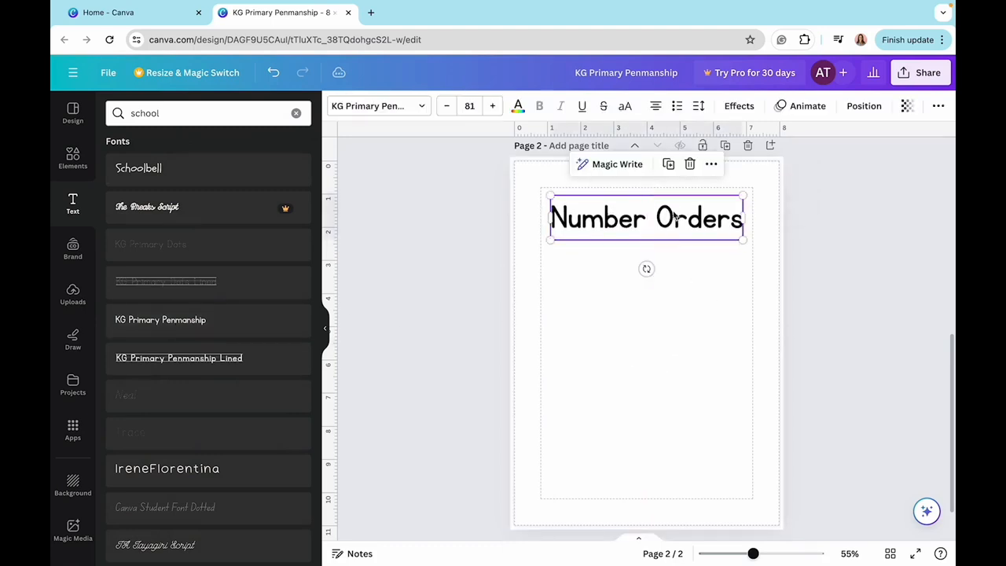
pyautogui.click(606, 308)
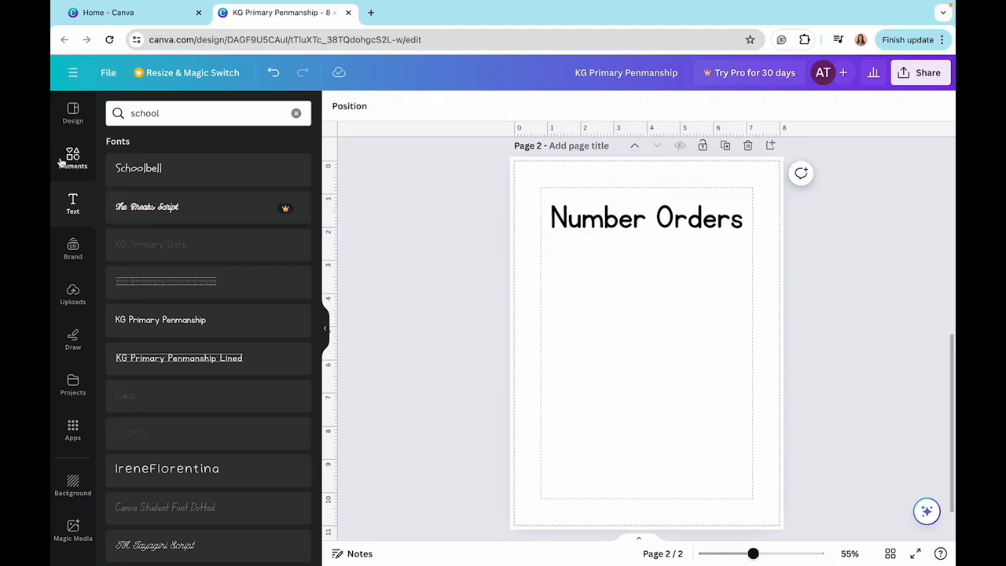
# - Search the elements for "apple" and add the black outline apple graphic to page 2
pyautogui.click(60, 161)
pyautogui.press('BackSpace')
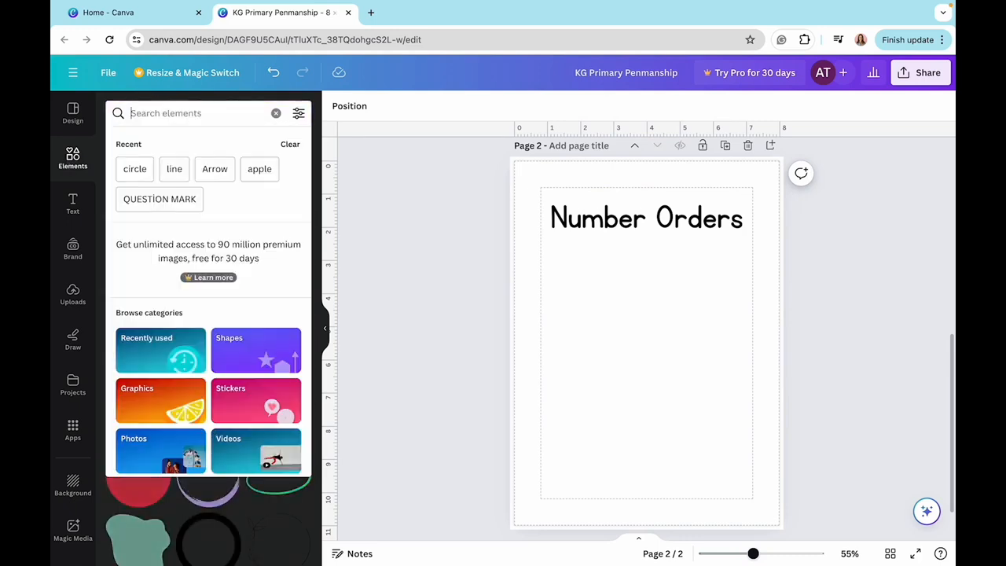
pyautogui.write('apple')
pyautogui.press('Return')
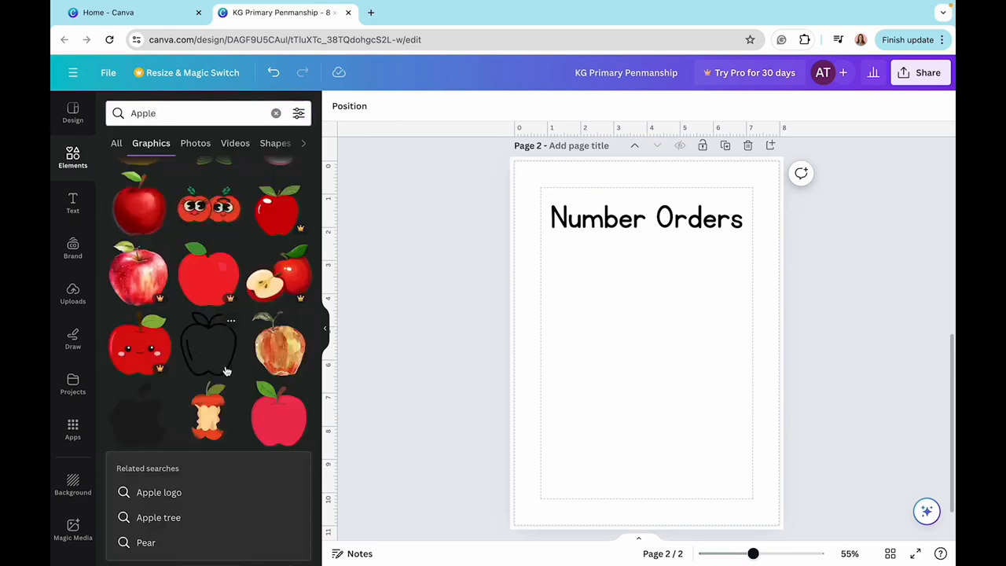
pyautogui.click(210, 355)
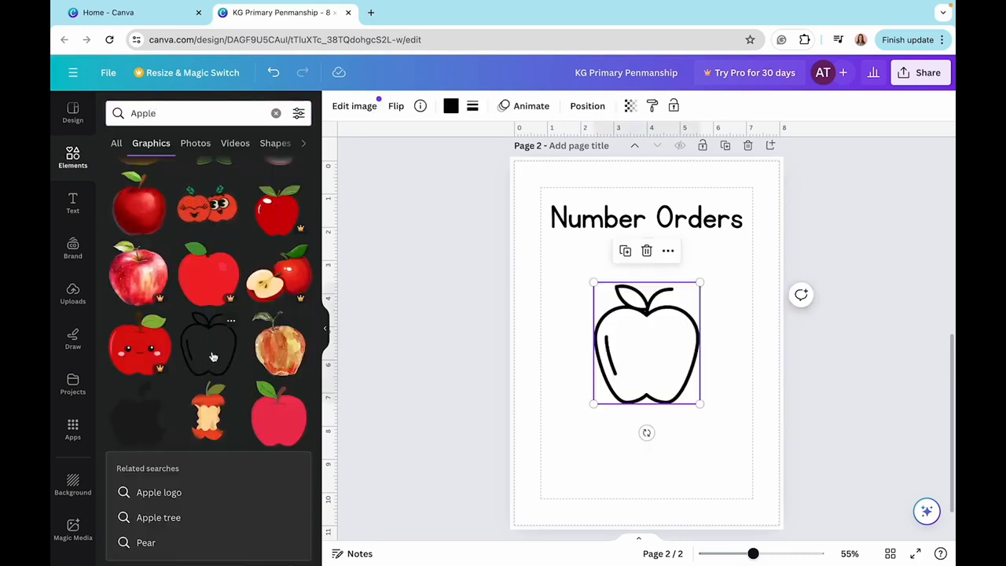
# - Shrink the apple and duplicate it into four evenly spaced rows of three below the "Number Orders" title
pyautogui.moveTo(700, 405); pyautogui.dragTo(633, 287)
pyautogui.press('super+d')
pyautogui.press('super+d')
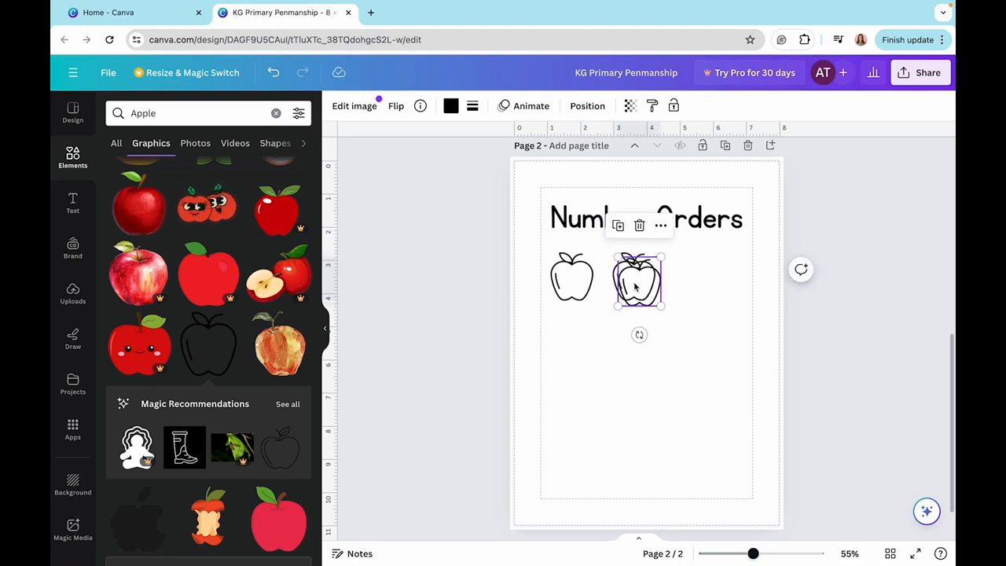
pyautogui.moveTo(634, 287); pyautogui.dragTo(710, 282)
pyautogui.moveTo(634, 283); pyautogui.dragTo(646, 283)
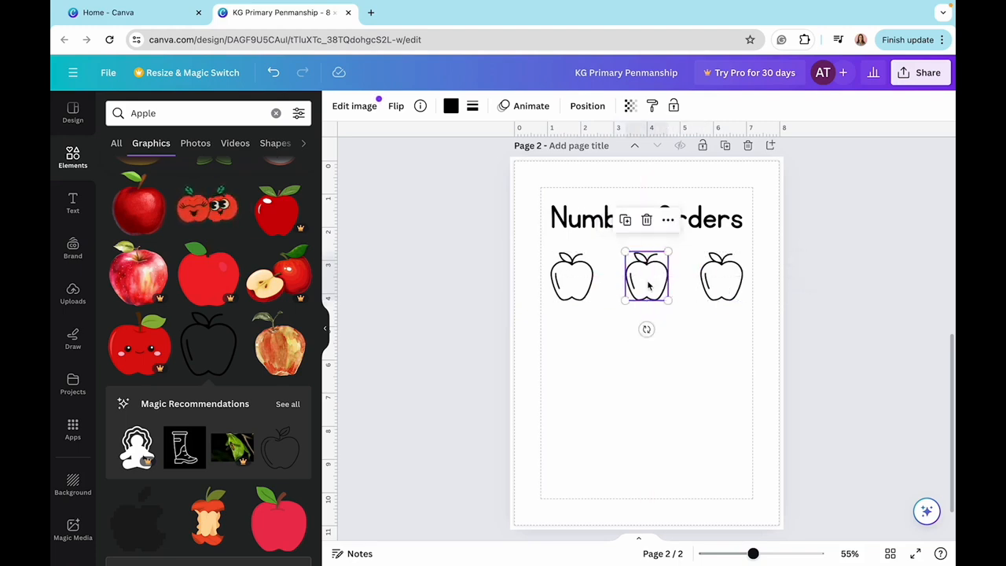
pyautogui.click(579, 277)
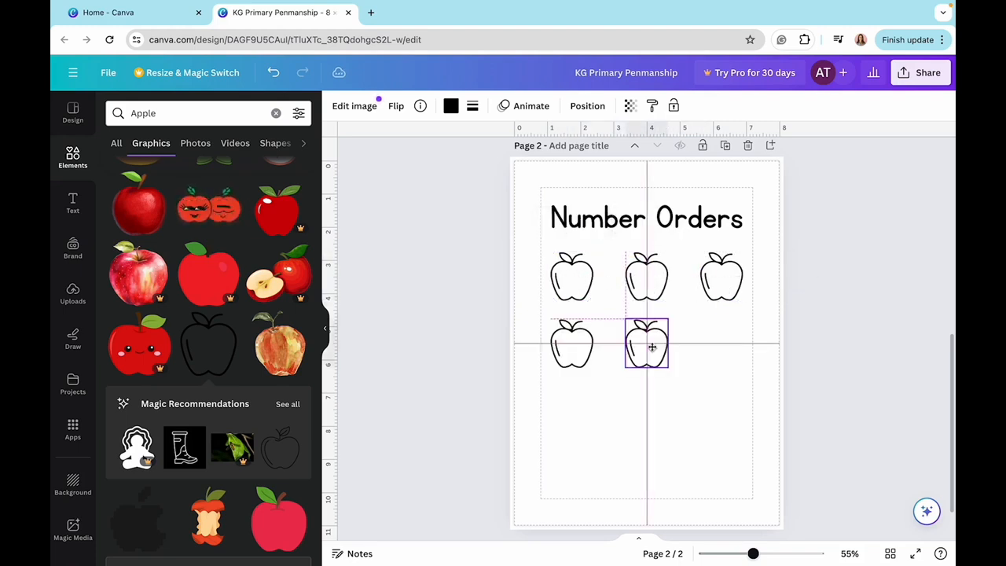
pyautogui.moveTo(653, 346); pyautogui.dragTo(652, 352)
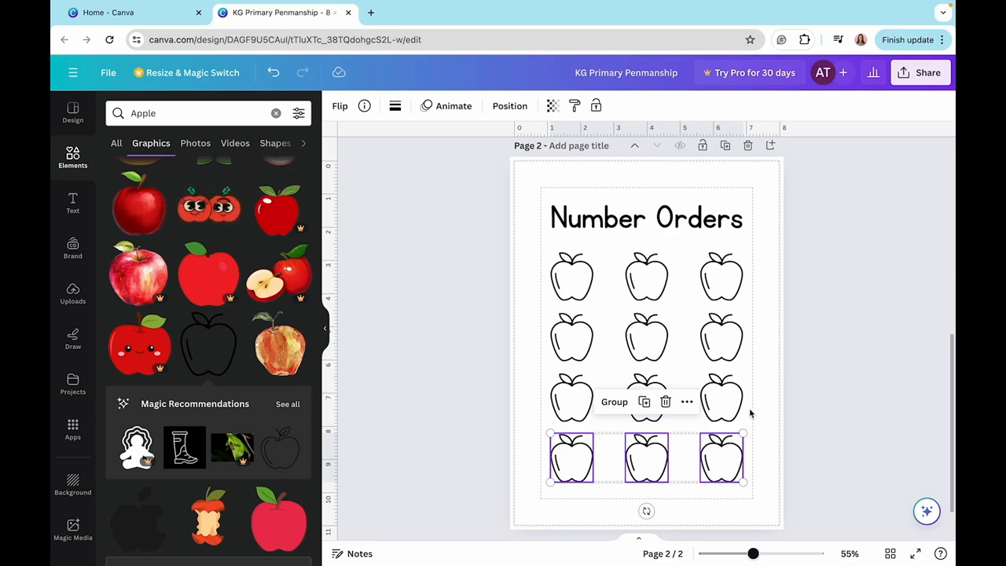
# - Add the text "1" in Arimo at size 38 and centre it inside the first apple
pyautogui.click(585, 289)
pyautogui.click(72, 203)
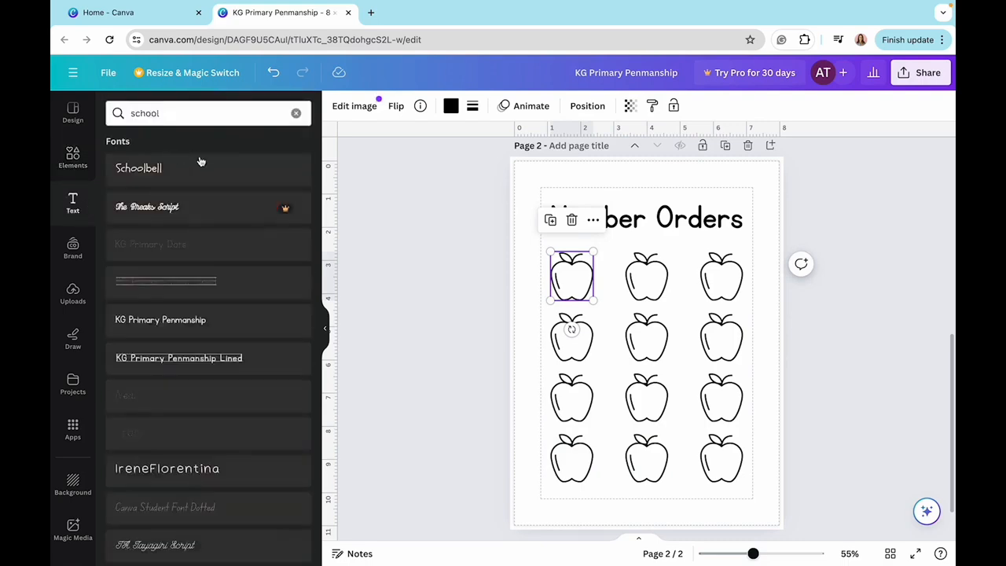
pyautogui.click(179, 169)
pyautogui.press('BackSpace')
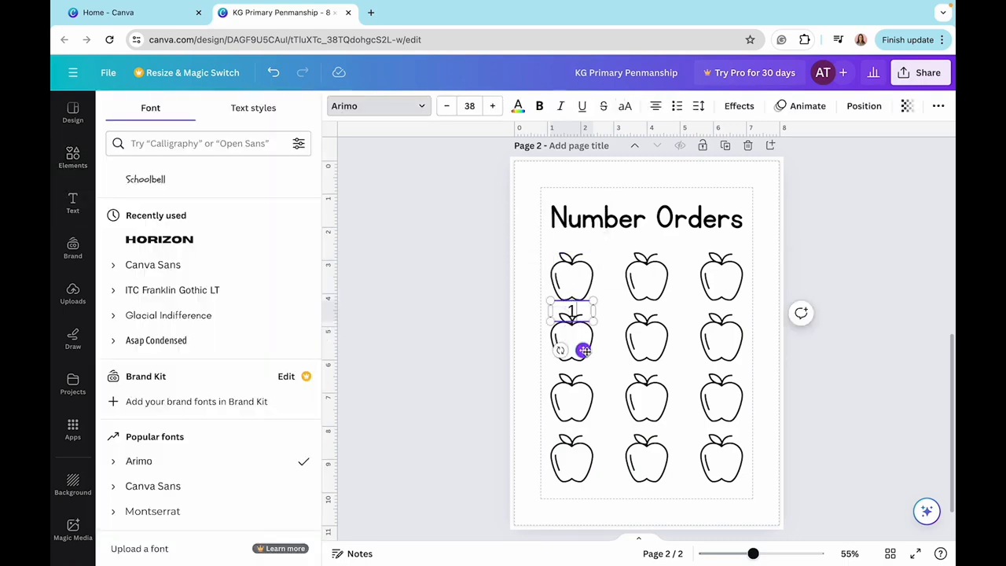
pyautogui.moveTo(583, 351); pyautogui.dragTo(587, 322)
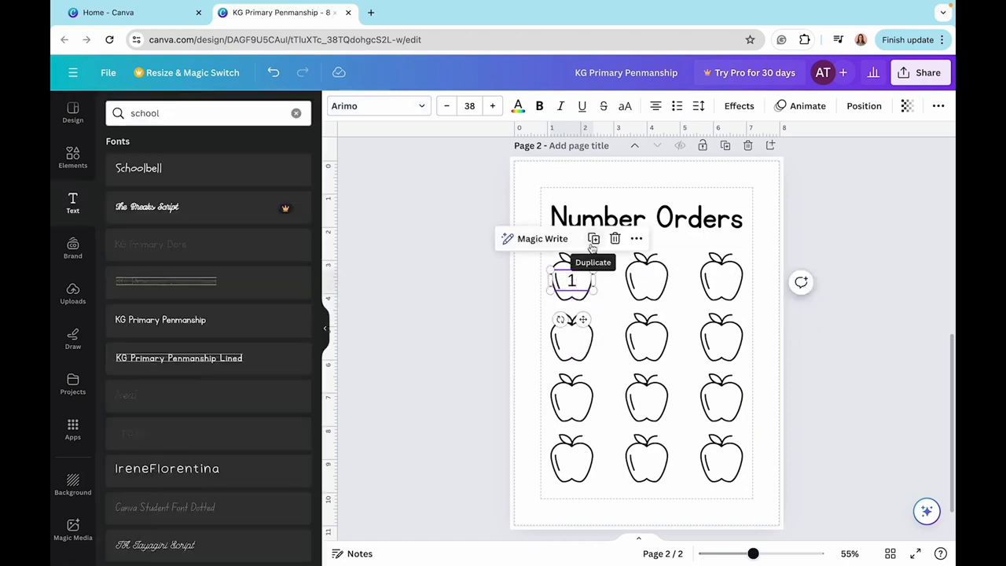
# - Duplicate the number into the first row's middle apple and change it to 2
pyautogui.click(593, 240)
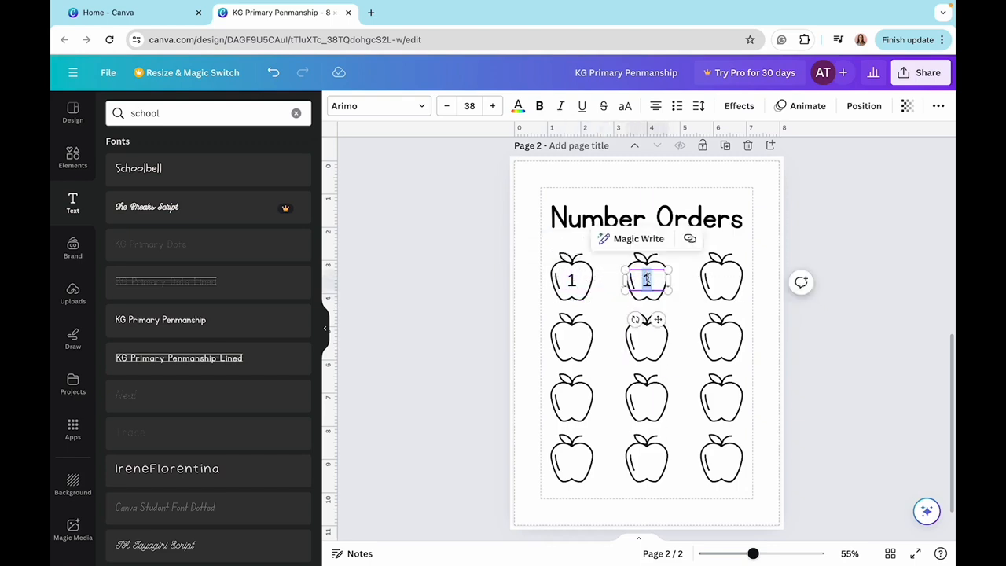
pyautogui.press('BackSpace')
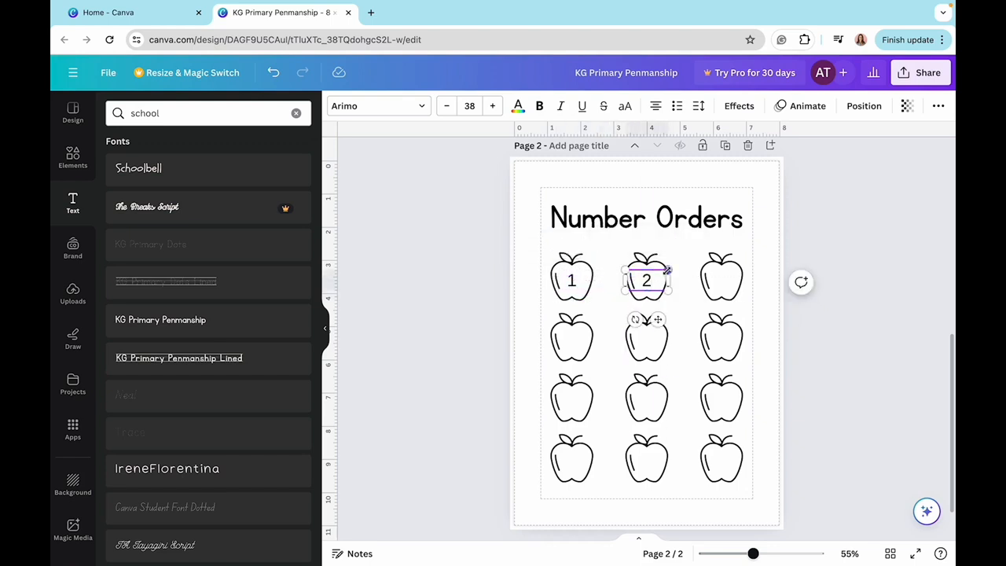
pyautogui.click(680, 319)
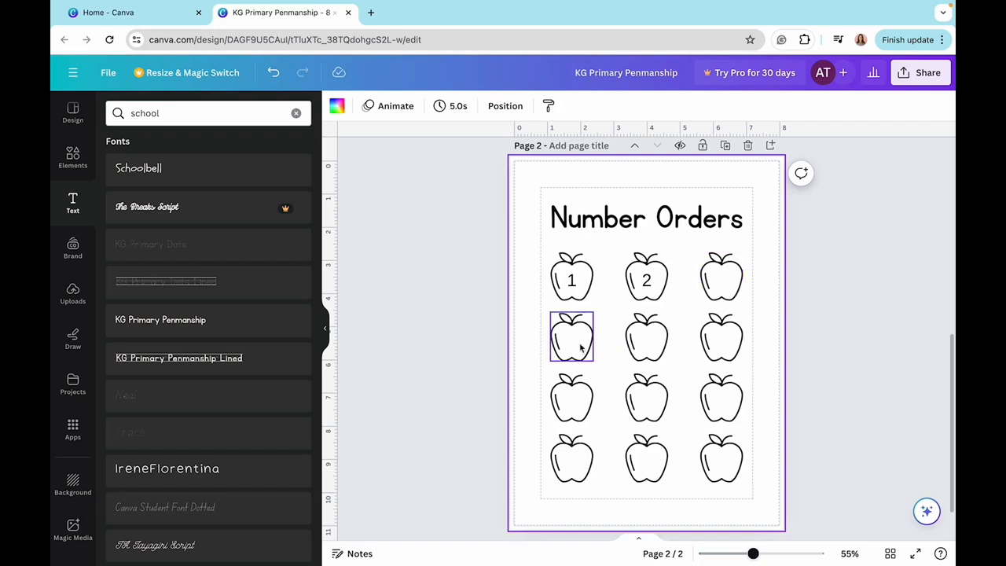
# - Duplicate the number into more apples as 4, 6, 8, 9, 10 and 12, leaving the 3rd, 5th, 7th and 11th apples blank
pyautogui.click(571, 280)
pyautogui.click(598, 243)
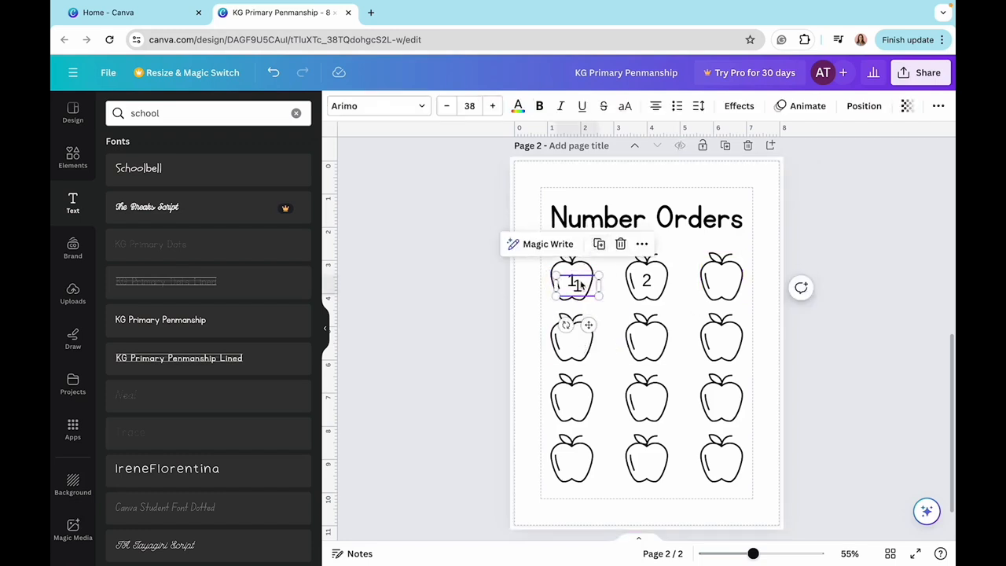
pyautogui.moveTo(582, 279); pyautogui.dragTo(575, 338)
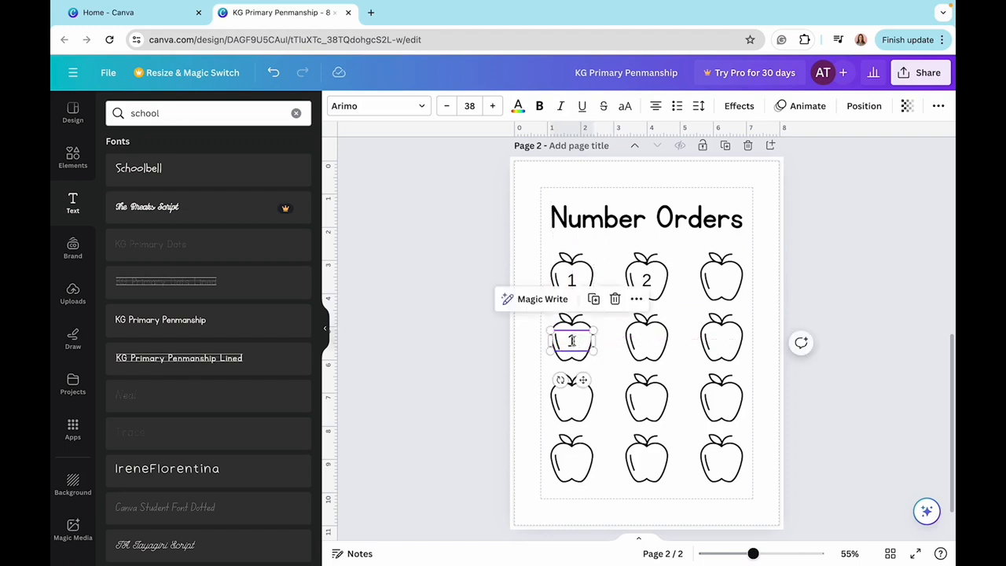
pyautogui.doubleClick(573, 339)
pyautogui.write('4')
pyautogui.click(644, 376)
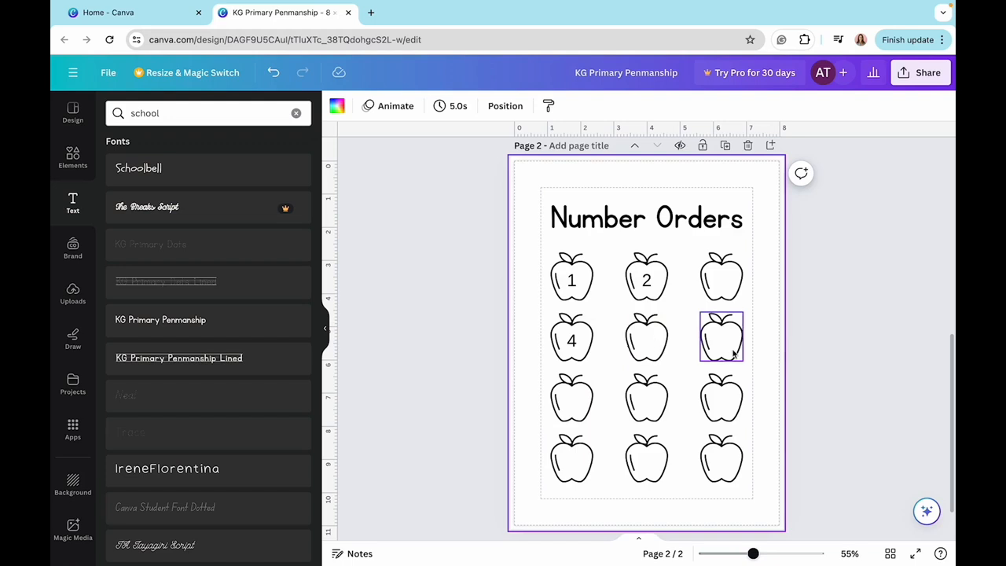
pyautogui.click(574, 340)
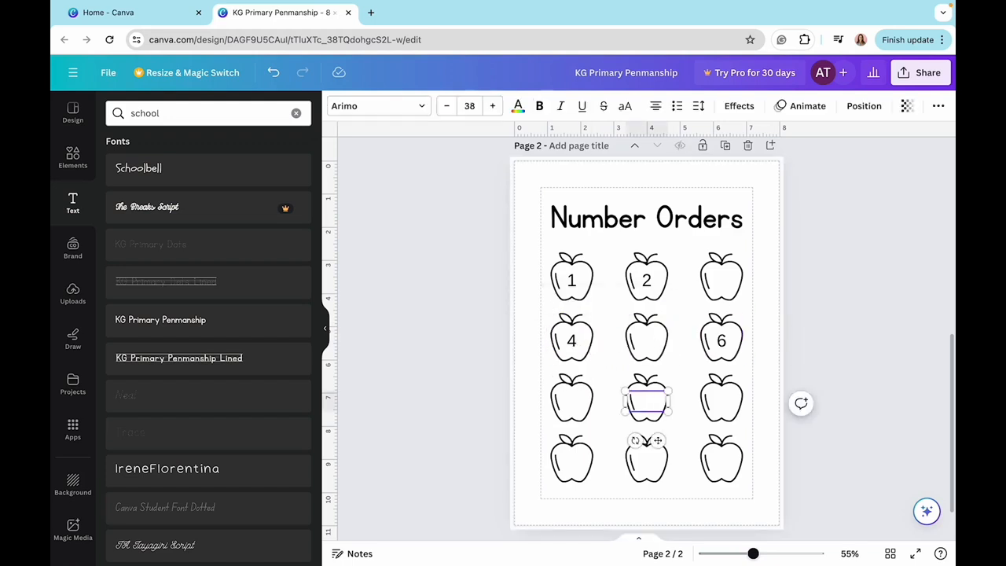
pyautogui.write('8')
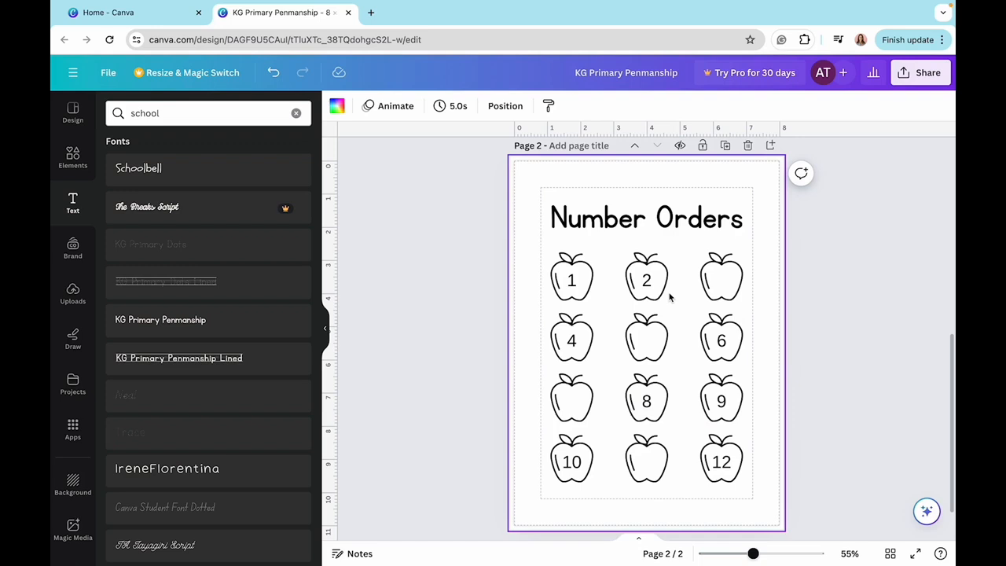
# - Add a third page with a copied title reading "Word Search" and the words "-Happy", "-Sad" and "-Scared" near its lower edge
pyautogui.press('super+Return')
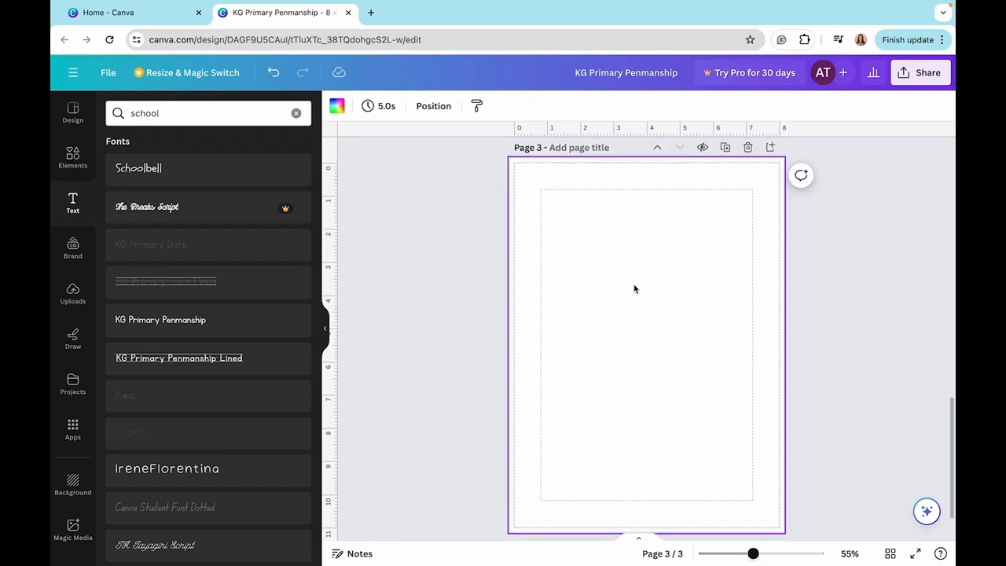
pyautogui.scroll(6, 635, 289)
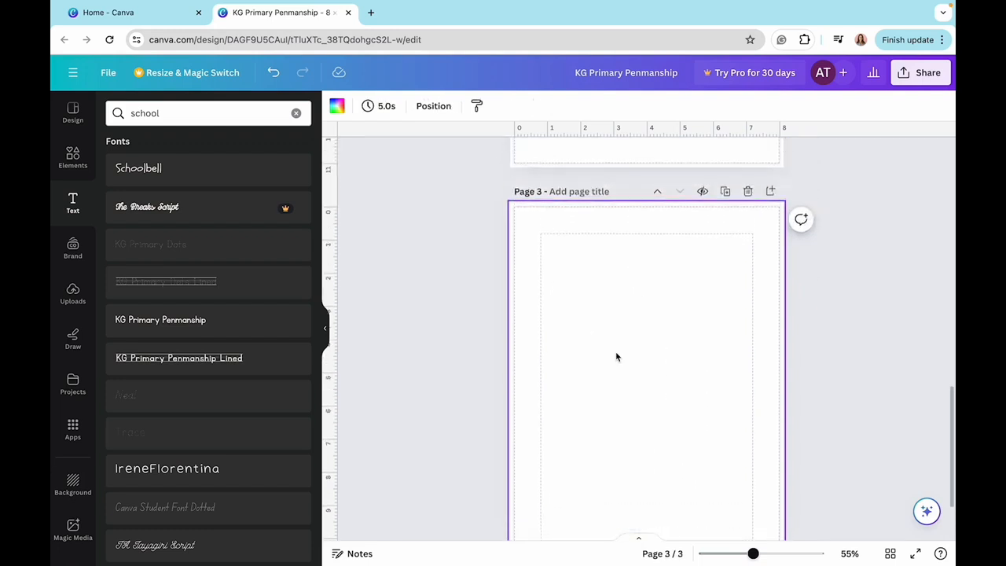
pyautogui.click(630, 273)
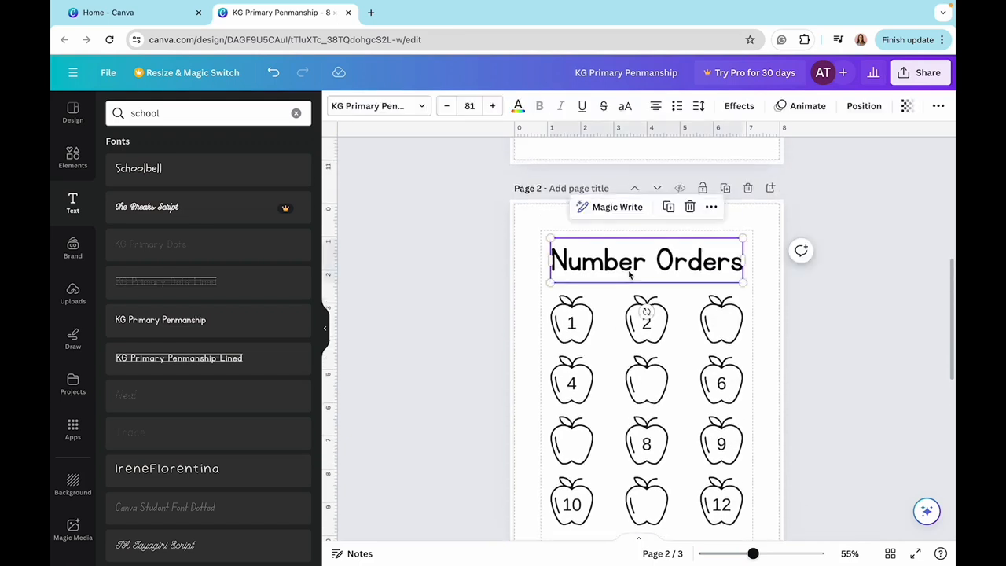
pyautogui.click(668, 206)
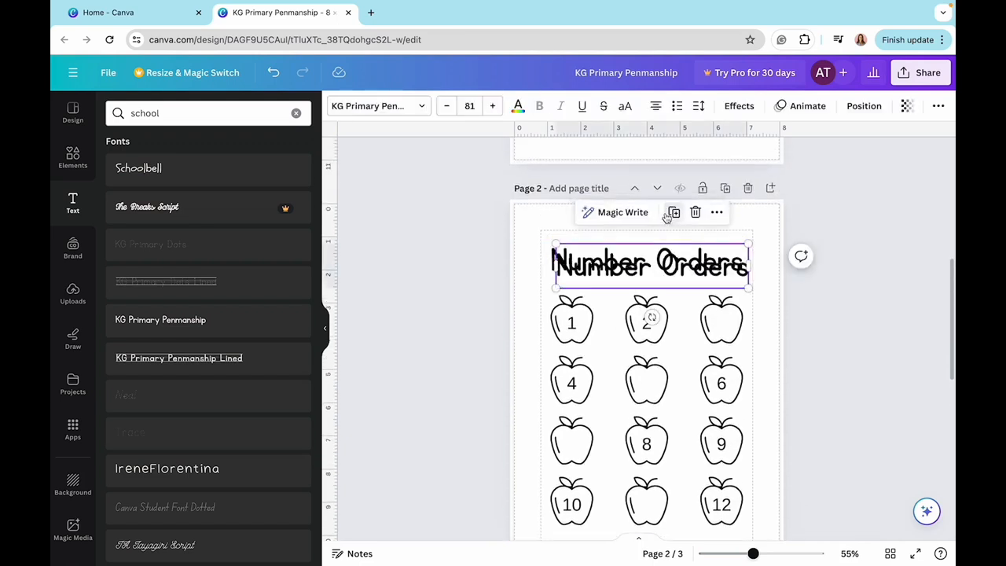
pyautogui.scroll(-1, 665, 306)
pyautogui.moveTo(676, 198); pyautogui.dragTo(674, 277)
pyautogui.scroll(-5, 649, 385)
pyautogui.scroll(1, 648, 387)
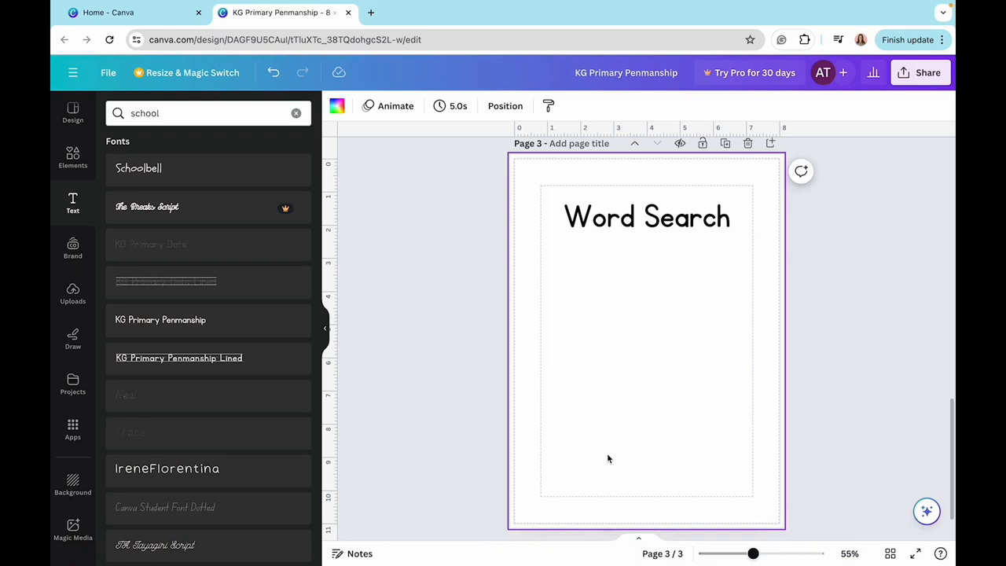
pyautogui.write('-Happy -Sad -Scared')
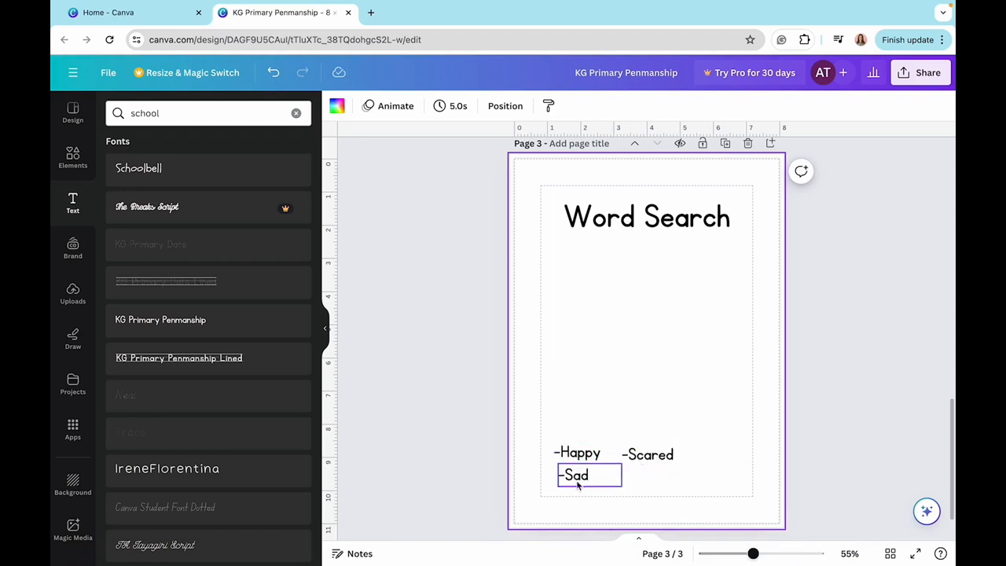
# - Search the elements for "grid", add the six-by-six line grid, and enlarge it between the title and the word list
pyautogui.click(69, 180)
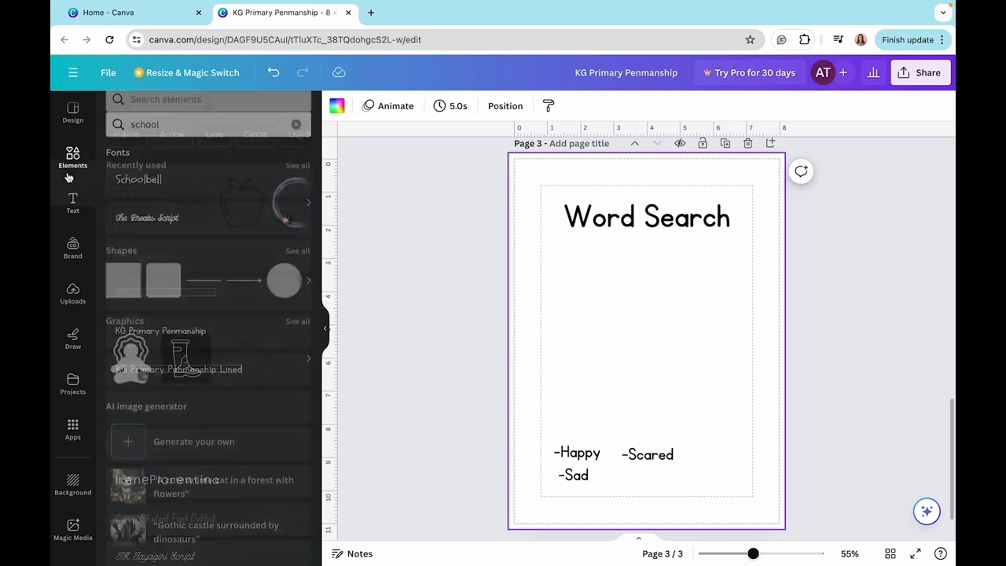
pyautogui.click(180, 110)
pyautogui.write('gr')
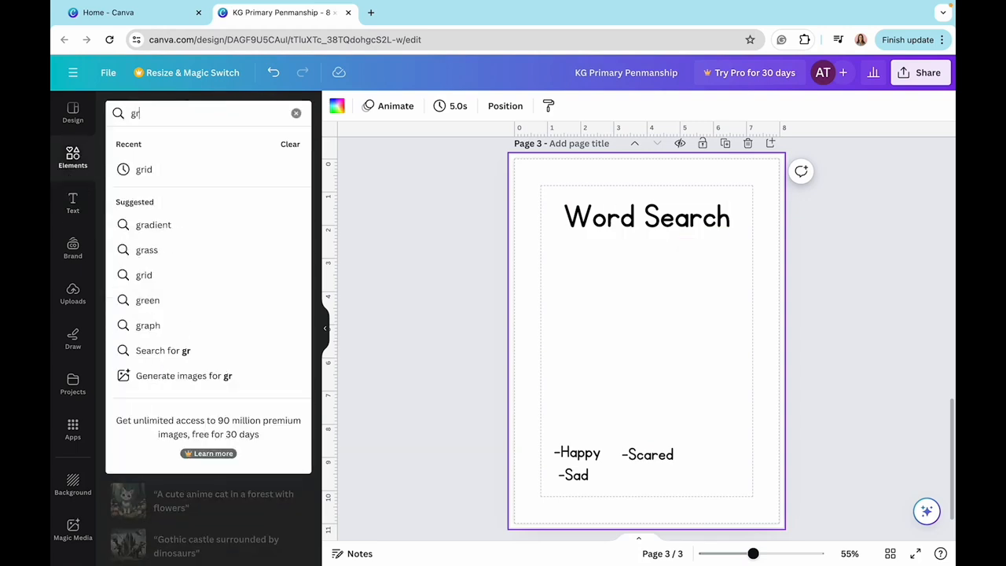
pyautogui.write('id')
pyautogui.click(153, 168)
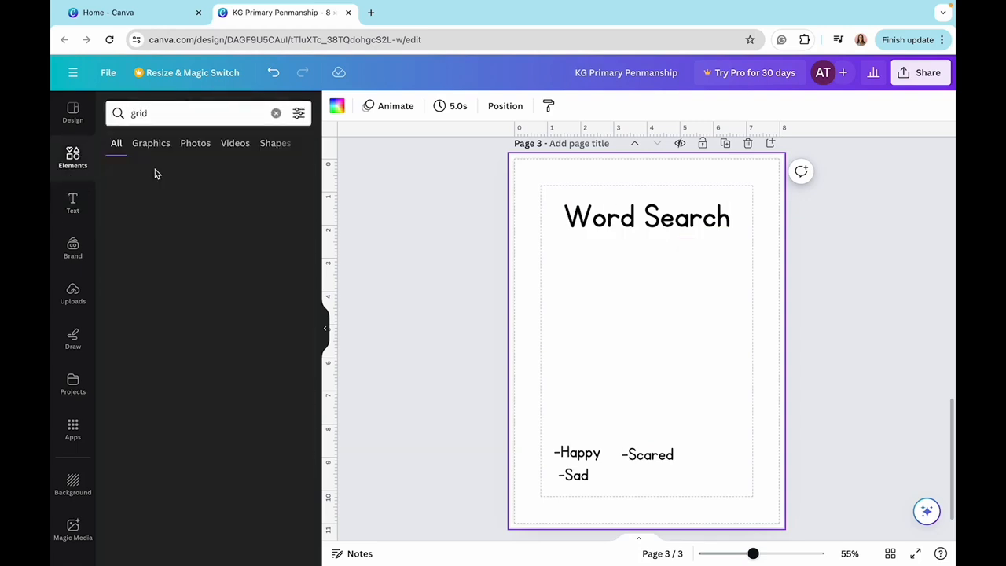
pyautogui.click(266, 335)
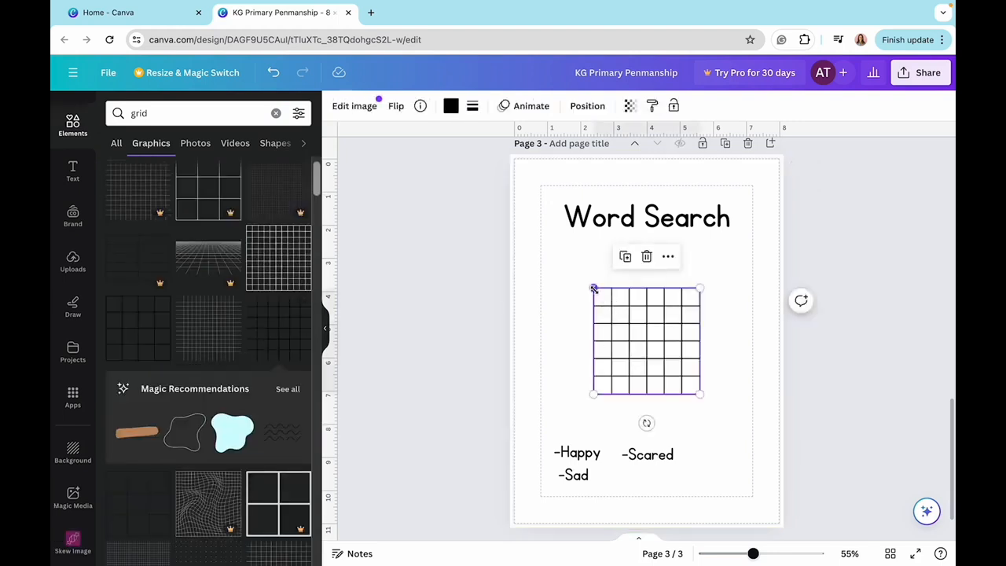
pyautogui.moveTo(594, 289); pyautogui.dragTo(553, 246)
pyautogui.moveTo(698, 394)
pyautogui.mouseDown()
pyautogui.moveTo(730, 424)
pyautogui.moveTo(703, 386)
pyautogui.mouseUp()
# - Duplicate the "-Happy" text to make enlarged "Happy" and "Scared" entries over the grid's two lowest rows, with Happy's letters spaced out
pyautogui.click(579, 453)
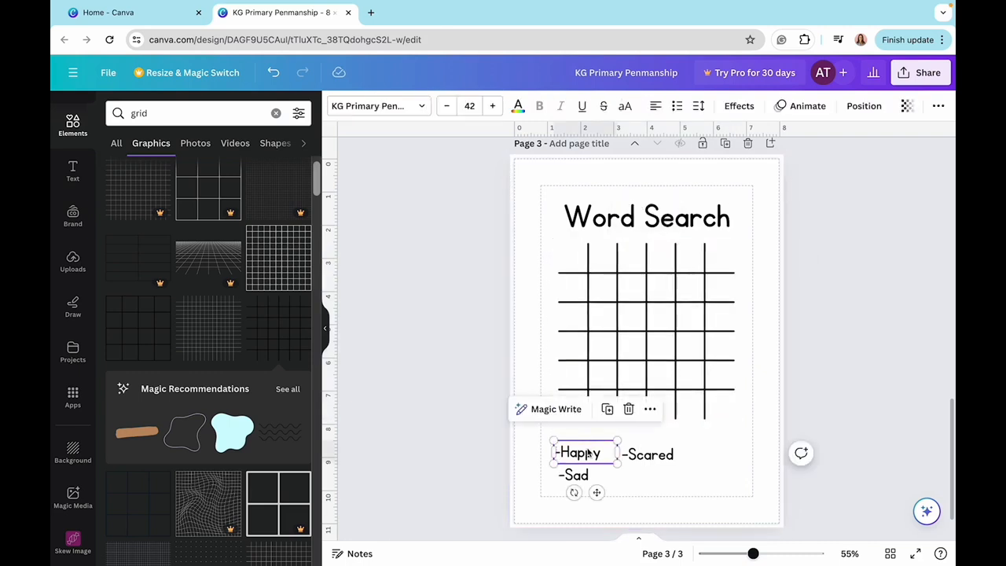
pyautogui.click(607, 410)
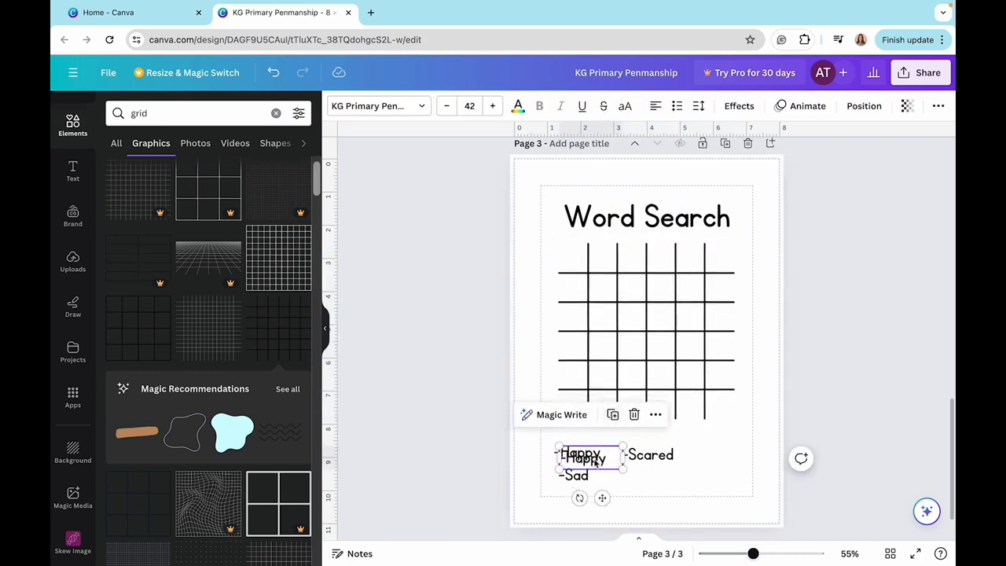
pyautogui.moveTo(590, 461); pyautogui.dragTo(590, 433)
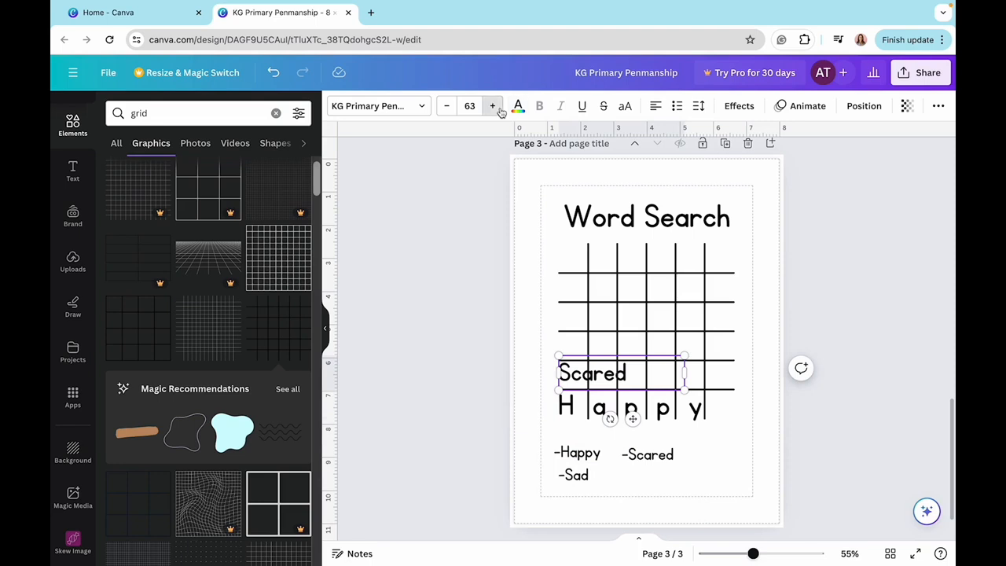
pyautogui.click(492, 106)
pyautogui.click(493, 106)
pyautogui.click(493, 107)
pyautogui.click(492, 106)
pyautogui.click(493, 106)
pyautogui.click(493, 106)
pyautogui.click(493, 106)
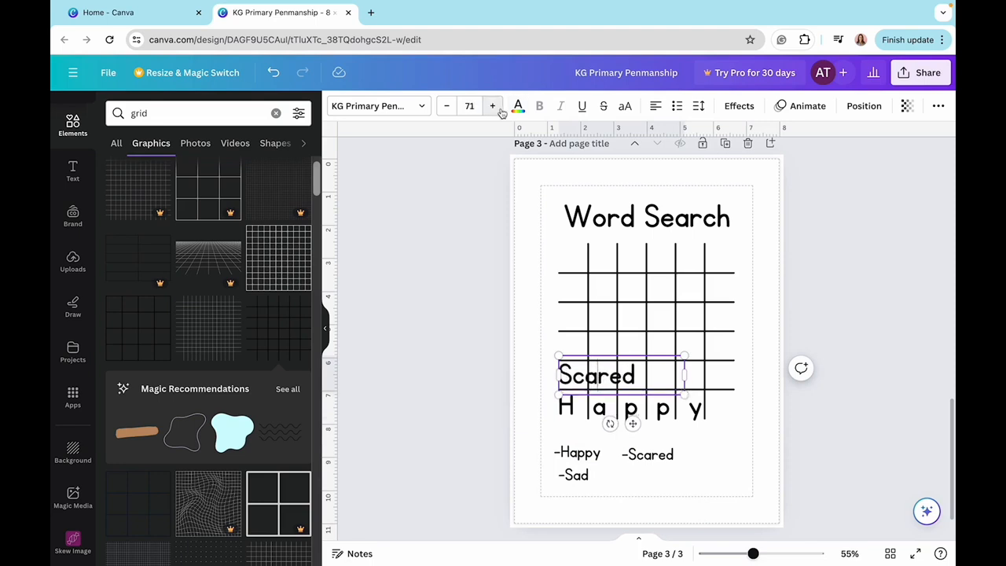
# - Increase the letter spacing of "Scared" and widen its text box so each letter falls in its own grid cell
pyautogui.click(702, 110)
pyautogui.moveTo(723, 157); pyautogui.dragTo(770, 157)
pyautogui.moveTo(685, 398); pyautogui.dragTo(753, 377)
pyautogui.click(763, 392)
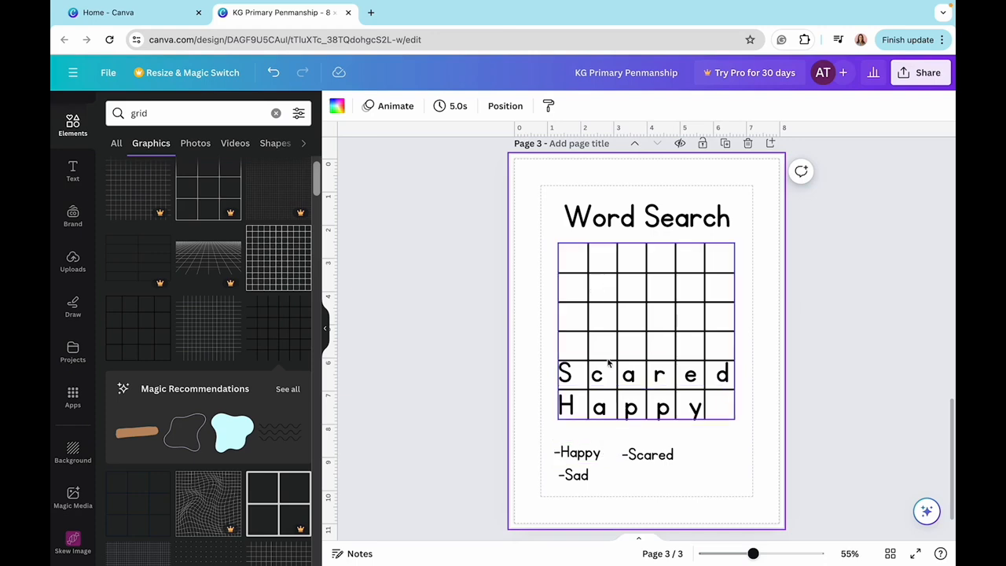
# - Add a Schoolbell text box below the grid, replace its text with "S", and increase its size to 32
pyautogui.click(727, 337)
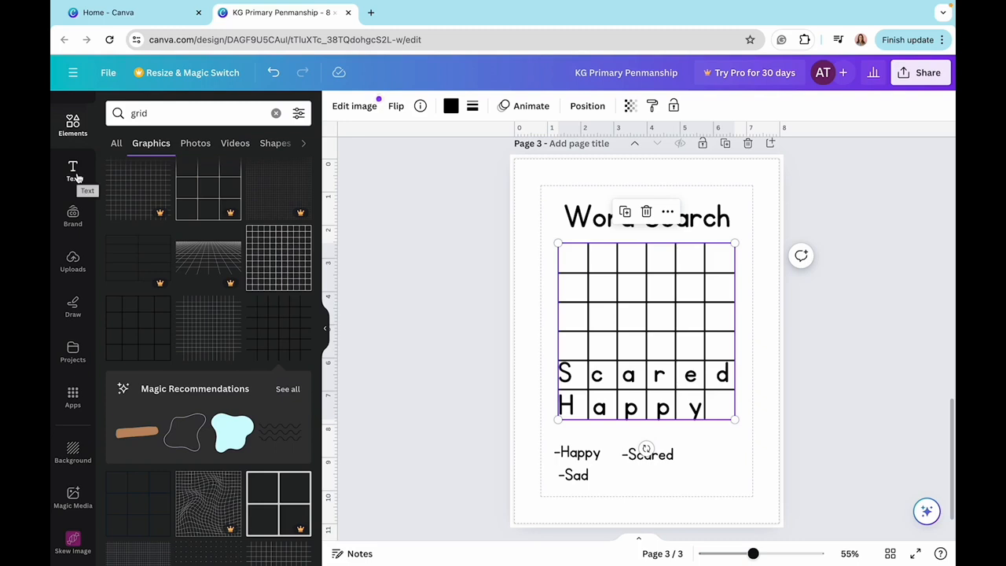
pyautogui.click(73, 171)
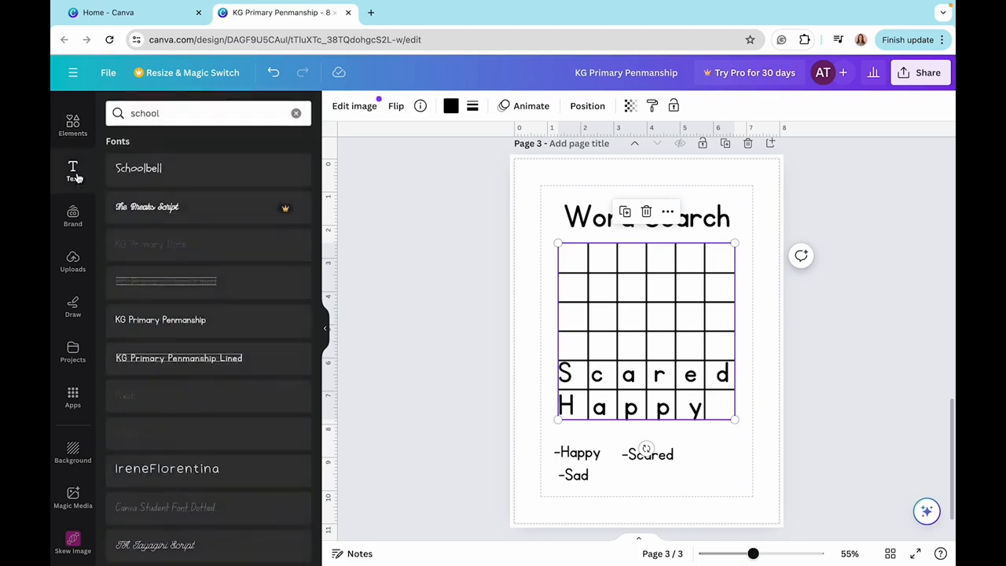
pyautogui.click(163, 176)
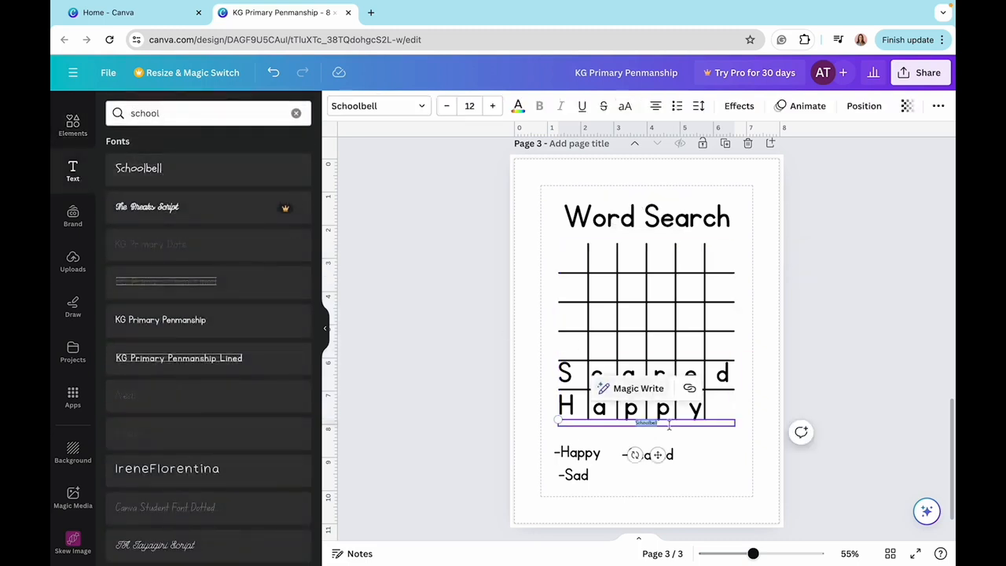
pyautogui.press('BackSpace')
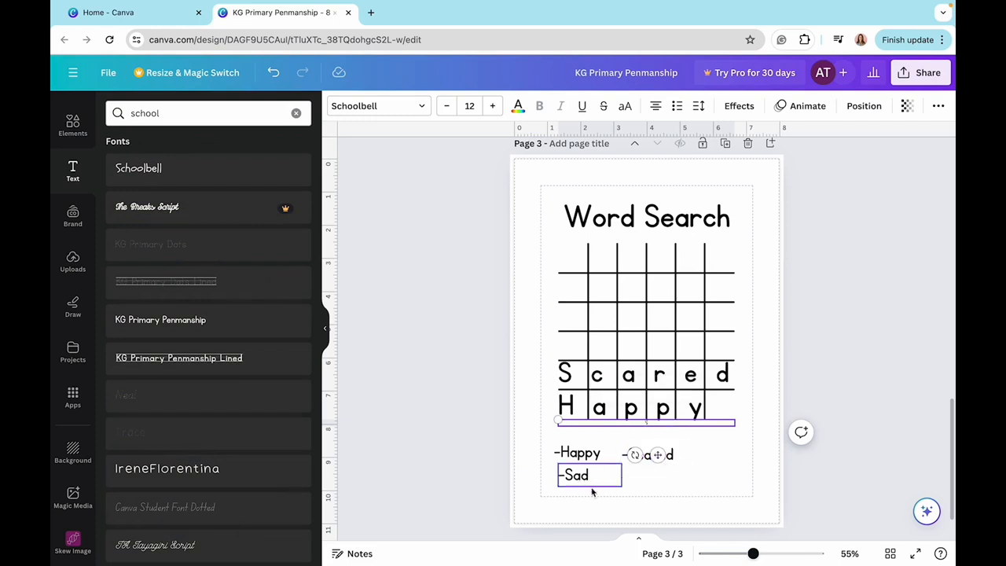
pyautogui.click(493, 105)
pyautogui.click(492, 105)
pyautogui.click(493, 105)
pyautogui.click(493, 105)
pyautogui.click(492, 105)
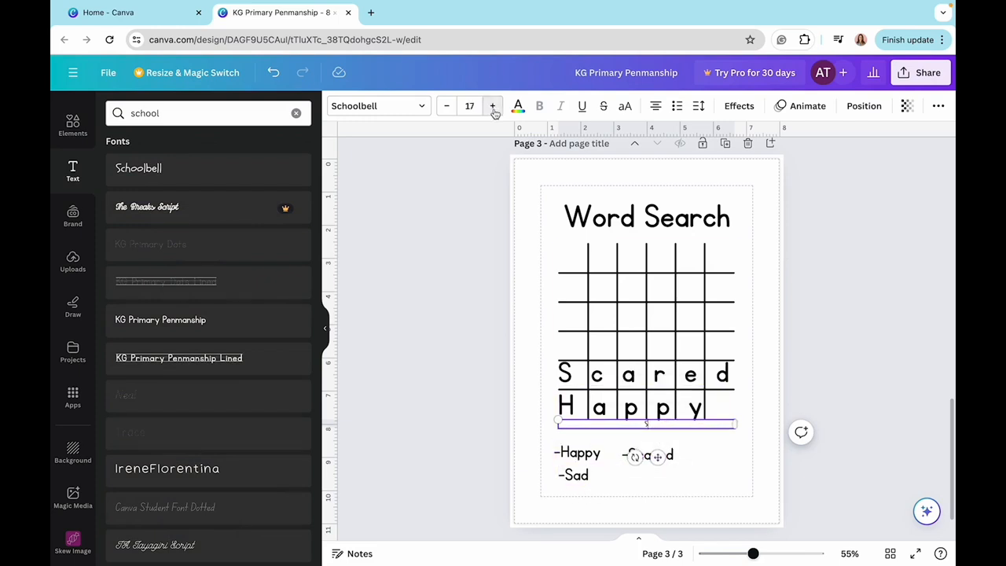
pyautogui.click(493, 107)
pyautogui.click(493, 107)
pyautogui.click(492, 107)
pyautogui.click(493, 107)
pyautogui.click(493, 107)
pyautogui.click(493, 107)
pyautogui.click(493, 107)
# - Match the "S" to the grid words with KG Primary Penmanship at size 71 and place it in the grid's top-left cell
pyautogui.click(582, 377)
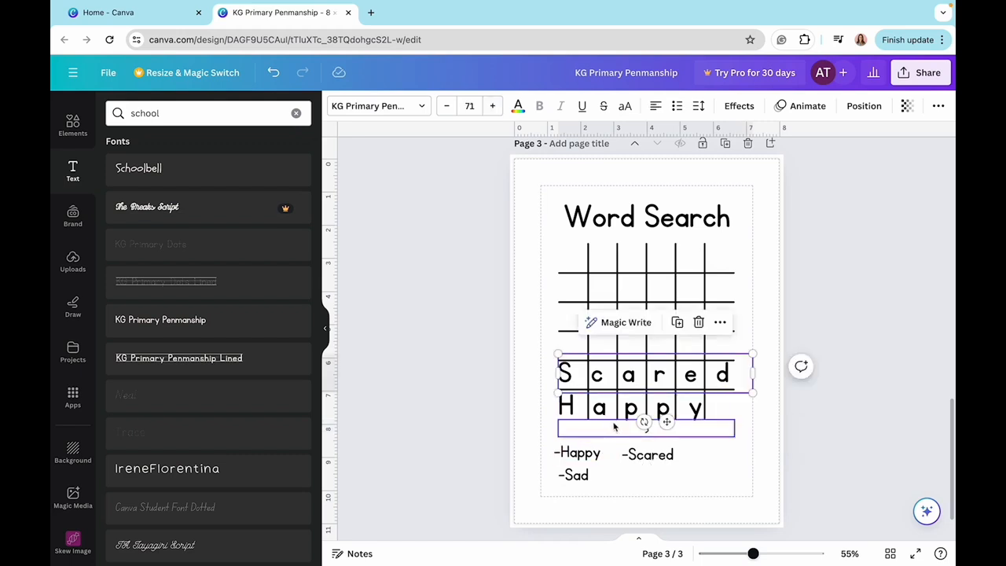
pyautogui.click(615, 426)
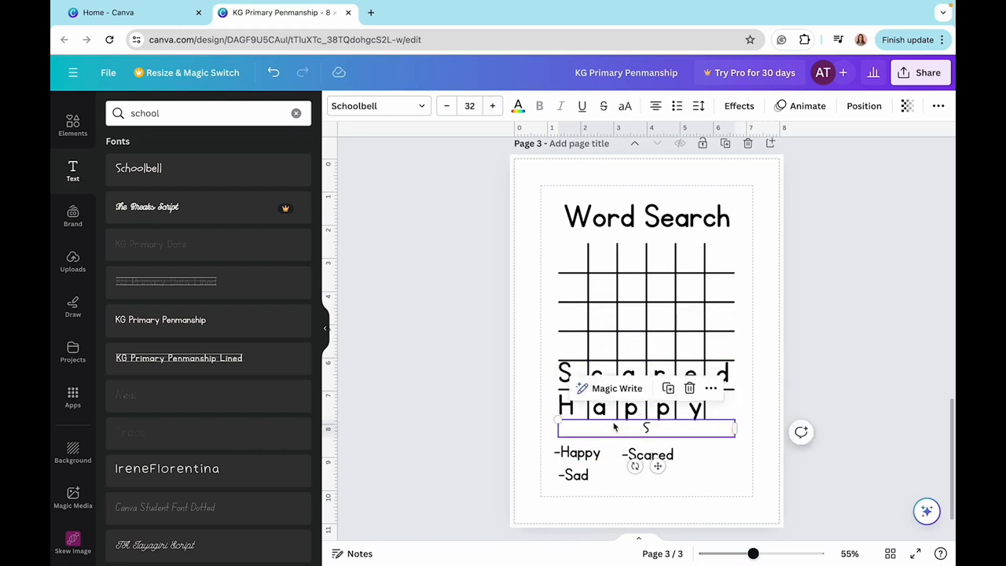
pyautogui.click(396, 108)
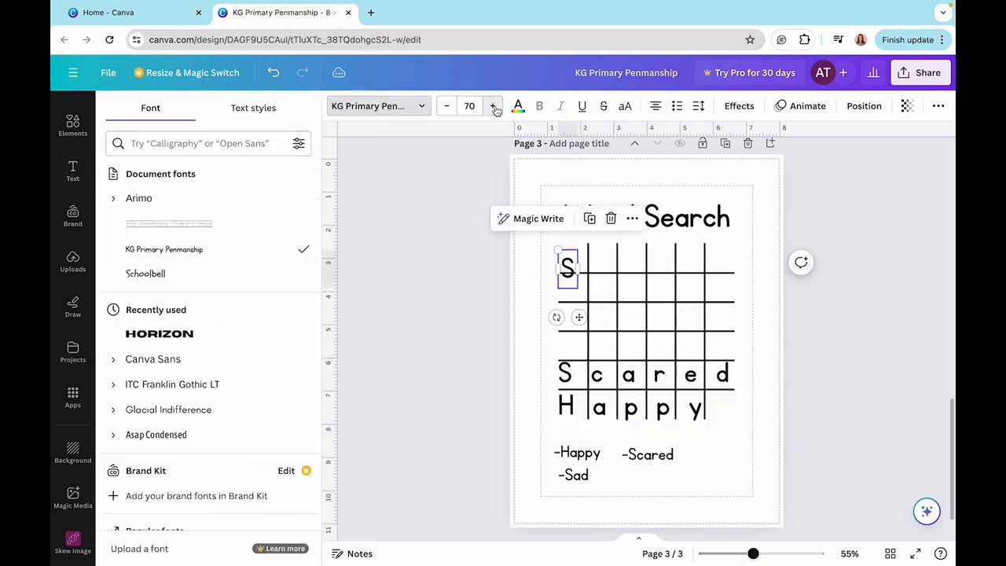
pyautogui.click(493, 106)
pyautogui.moveTo(571, 271); pyautogui.dragTo(575, 260)
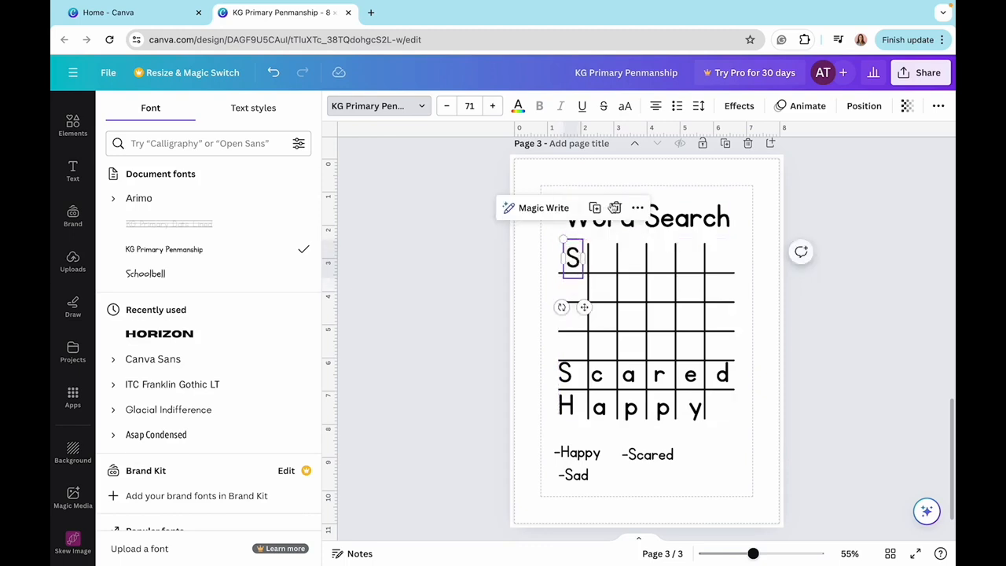
# - Duplicate the "S" into the second cell of the second row and change the copy to "A"
pyautogui.click(595, 208)
pyautogui.moveTo(577, 267); pyautogui.dragTo(602, 292)
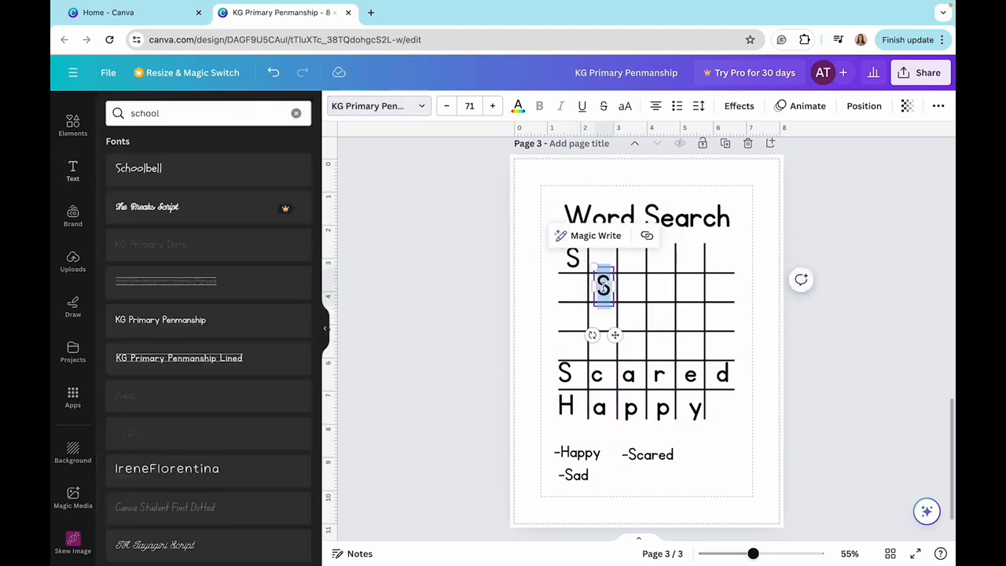
pyautogui.press('BackSpace')
pyautogui.write('A')
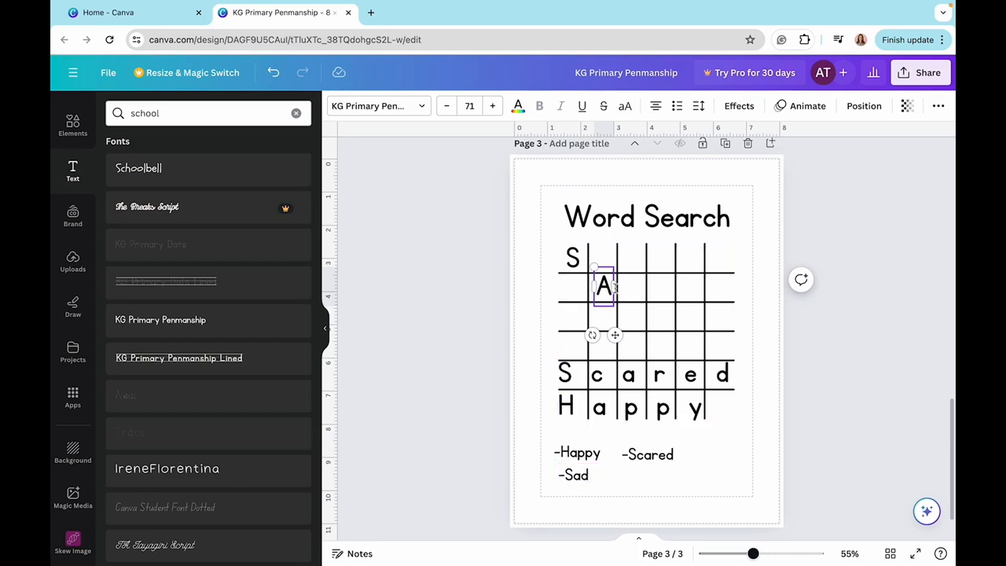
# - Copy the "A" diagonally into the third row as "D", and retype the diagonal word's letters in lowercase as "sad"
pyautogui.click(620, 297)
pyautogui.click(610, 292)
pyautogui.moveTo(610, 292); pyautogui.dragTo(631, 316)
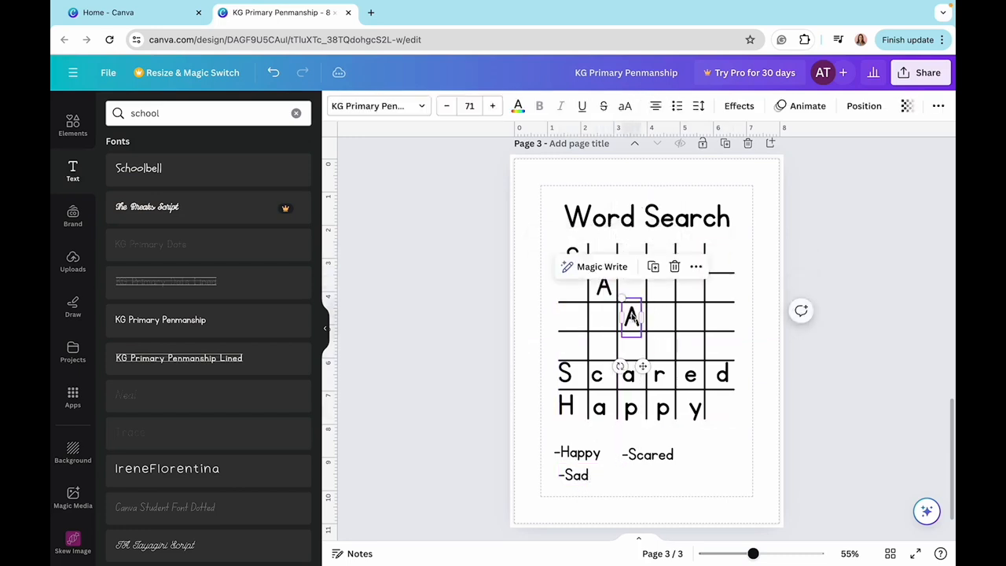
pyautogui.press('BackSpace')
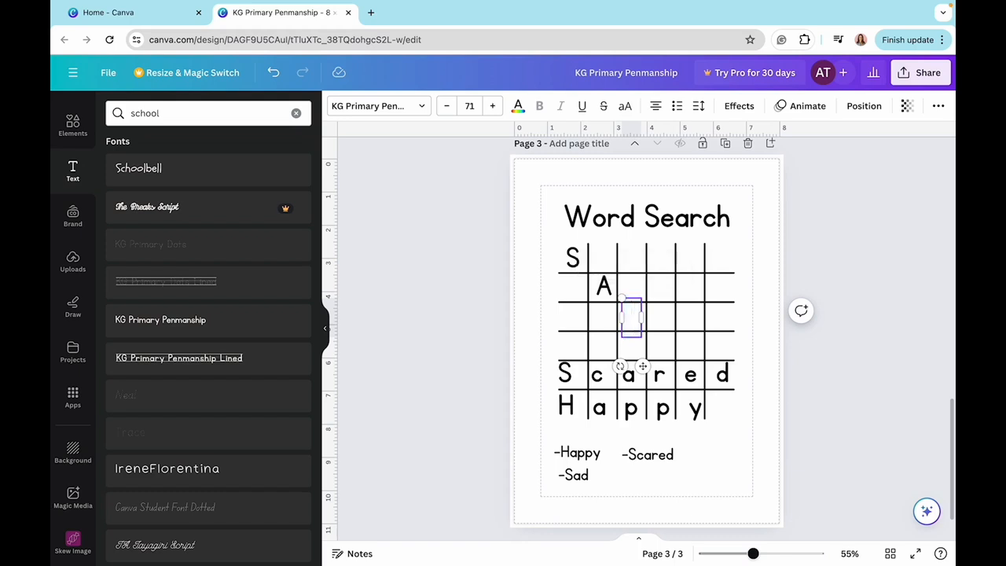
pyautogui.write('D')
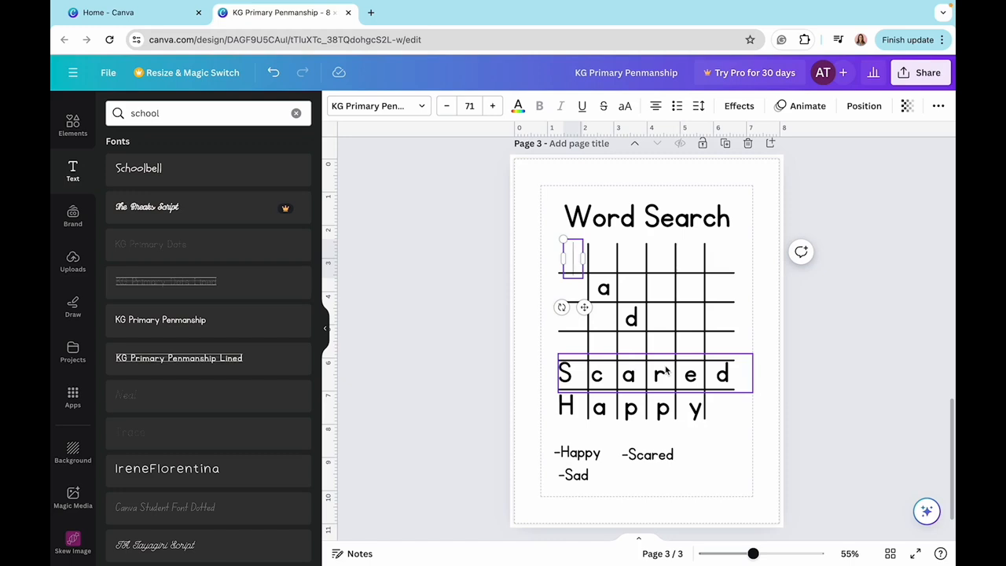
pyautogui.write('s')
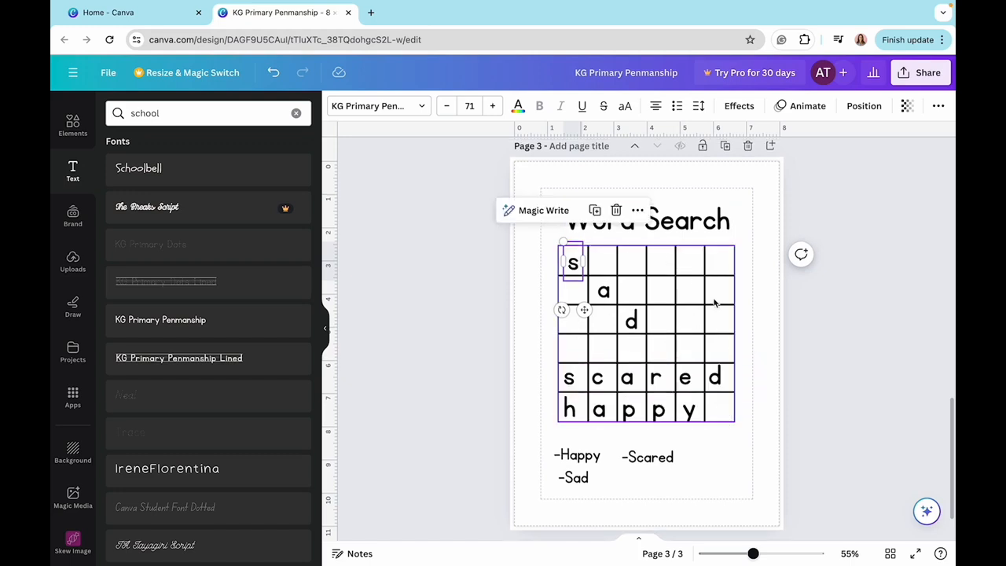
# - Copy the "s" into the top row's second cell, change it to "e", and continue placing filler letters such as f, j and b
pyautogui.moveTo(573, 265); pyautogui.dragTo(607, 269)
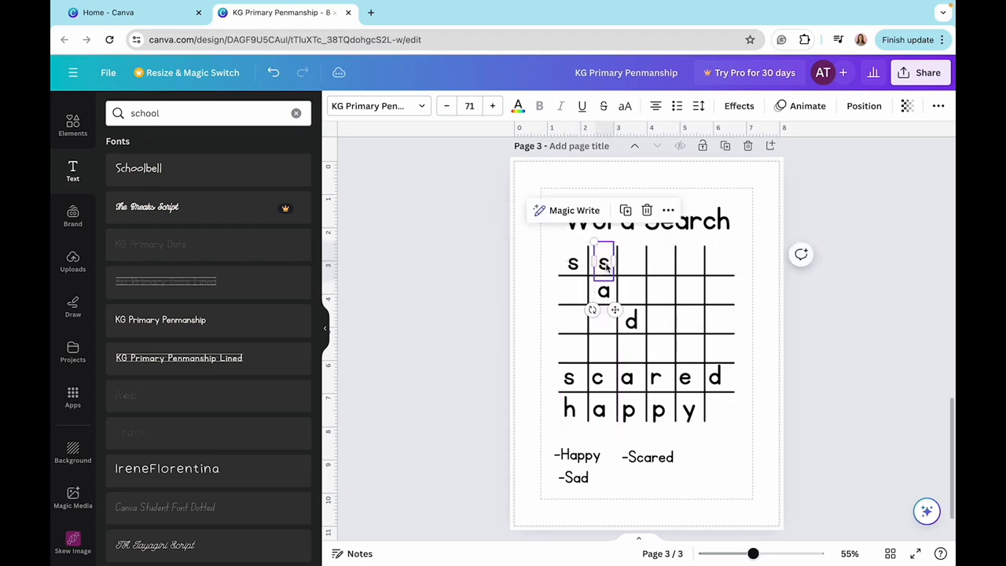
pyautogui.doubleClick(603, 263)
pyautogui.press('BackSpace')
pyautogui.write('e')
pyautogui.click(629, 269)
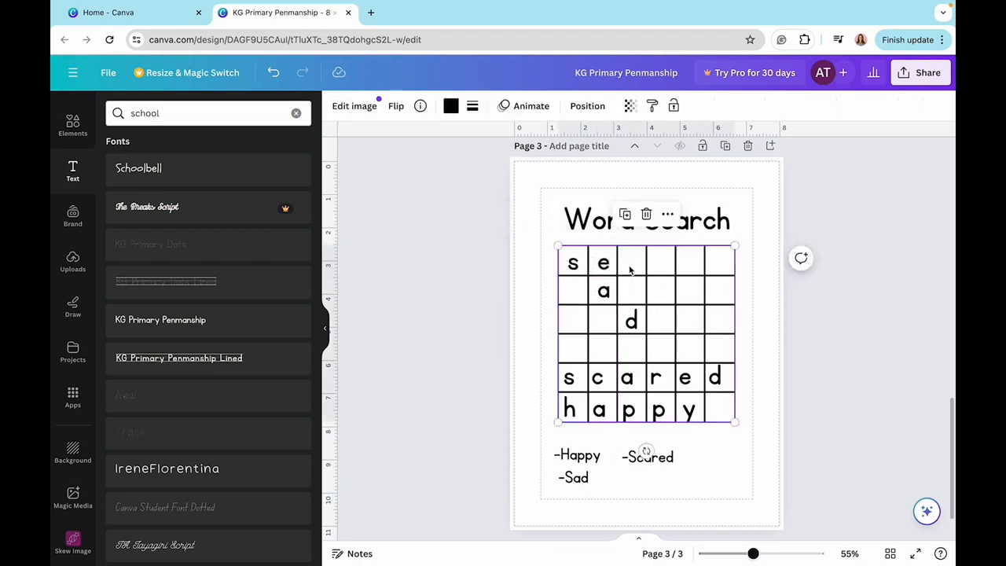
pyautogui.click(603, 264)
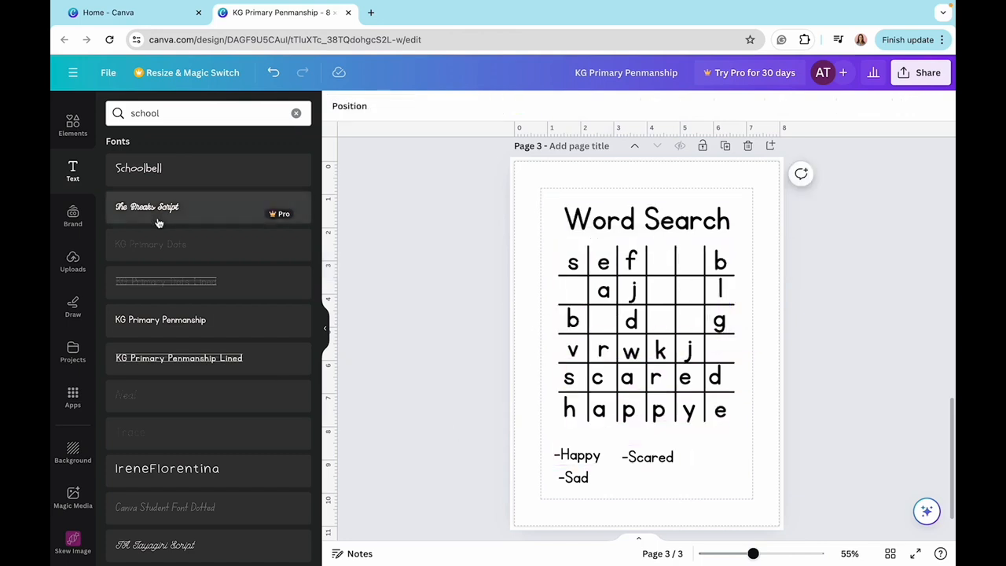
# - Search the elements for "emotions" to find decorations for the Word Search page
pyautogui.click(73, 124)
pyautogui.write('emotions')
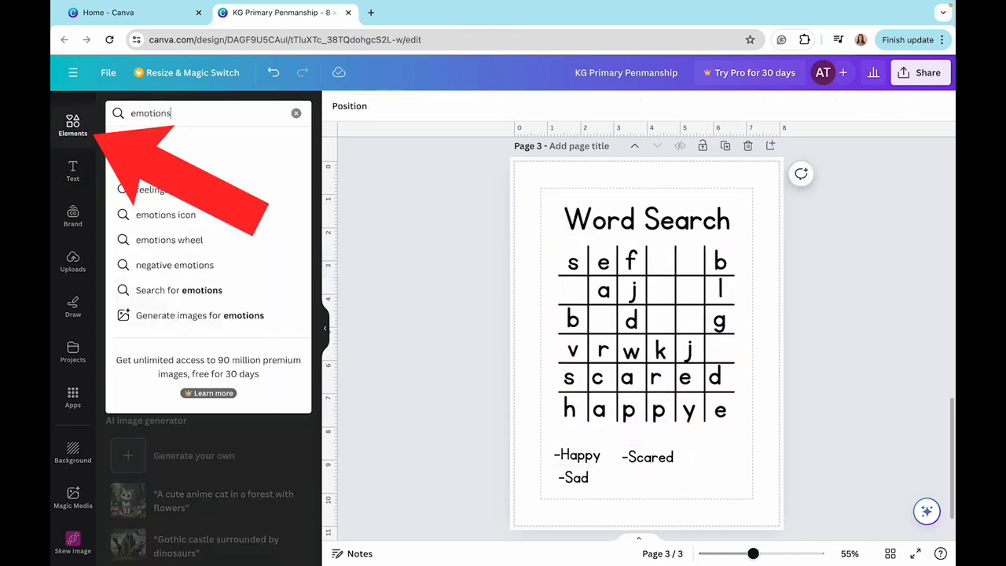
pyautogui.press('Return')
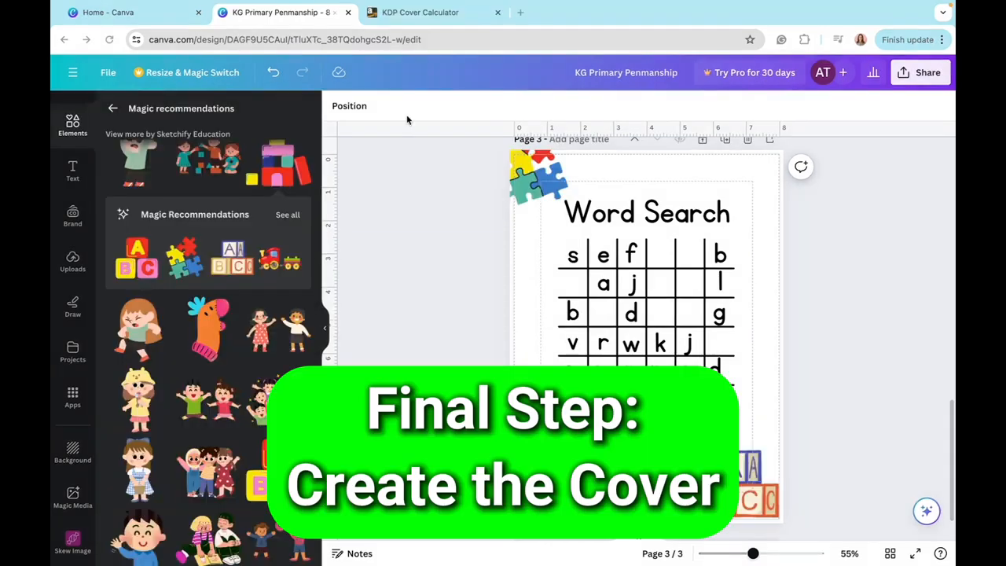
# - Switch to the KDP Cover Calculator and choose Hardcover, Premium color, White paper, Left to Right and Inches
pyautogui.click(402, 18)
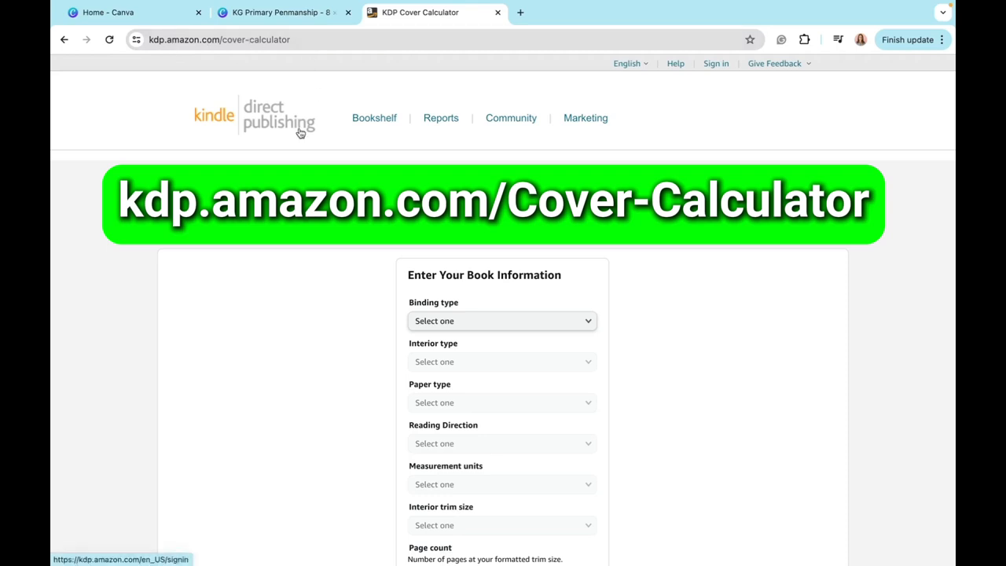
pyautogui.scroll(-1, 515, 330)
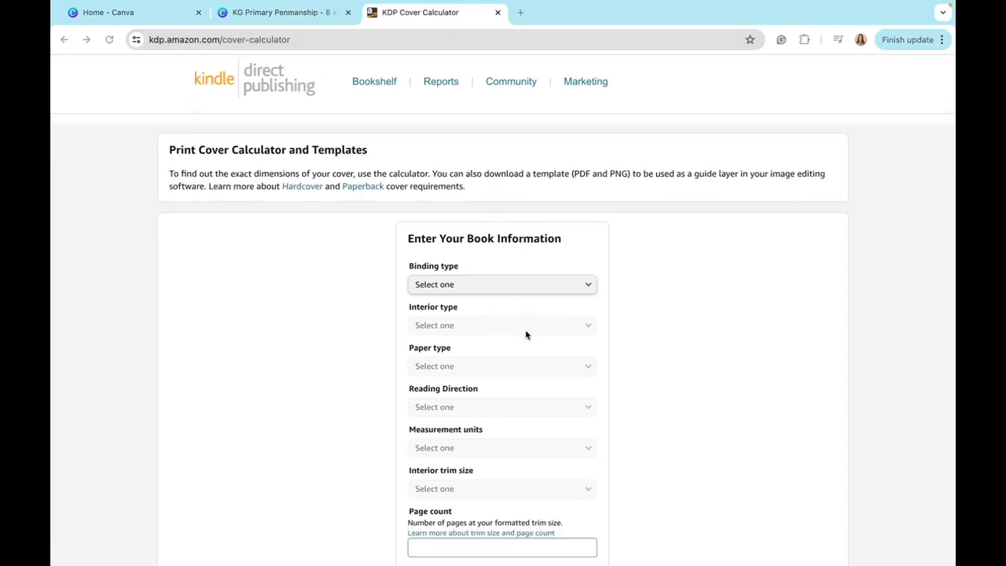
pyautogui.scroll(-1, 524, 332)
pyautogui.scroll(2, 525, 332)
pyautogui.scroll(-1, 518, 326)
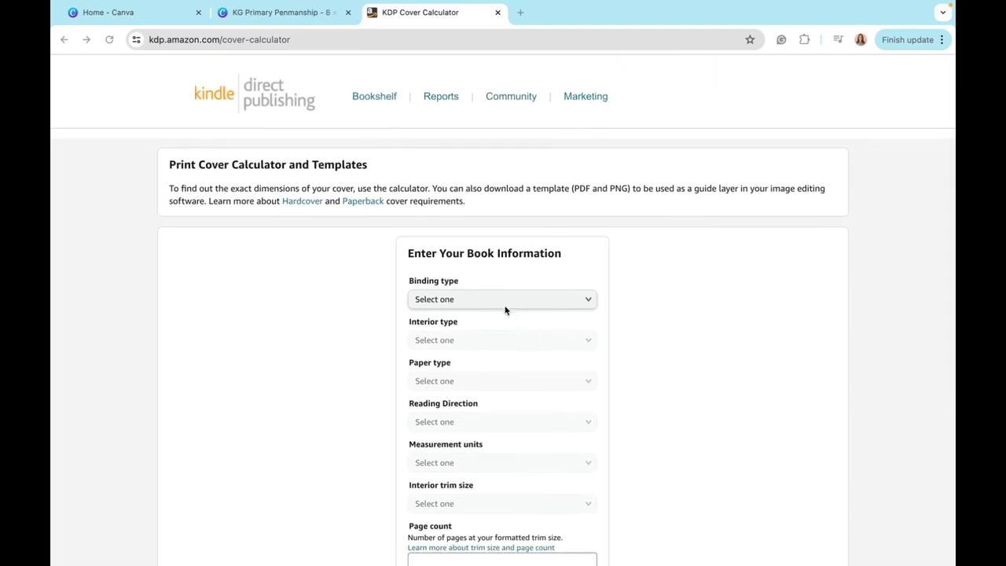
pyautogui.scroll(-2, 505, 310)
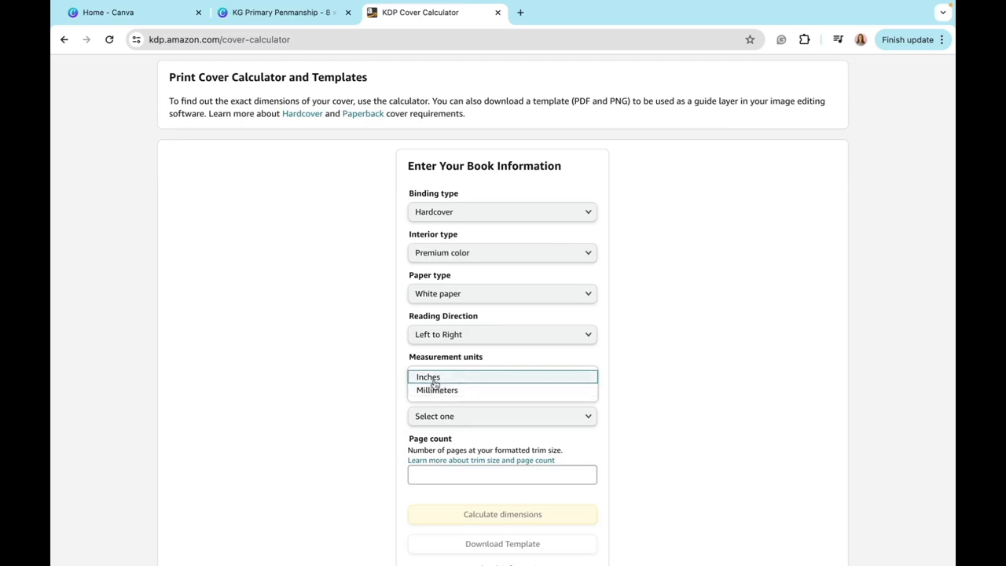
pyautogui.click(433, 379)
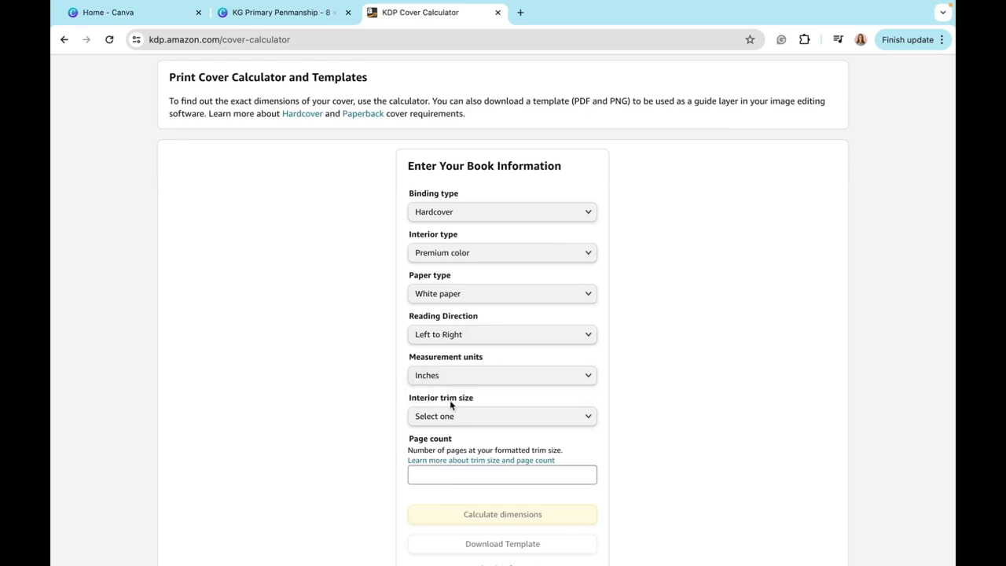
# - Set the interior trim size to 8.25 x 11 in and the page count to 76, and calculate the cover dimensions
pyautogui.click(458, 422)
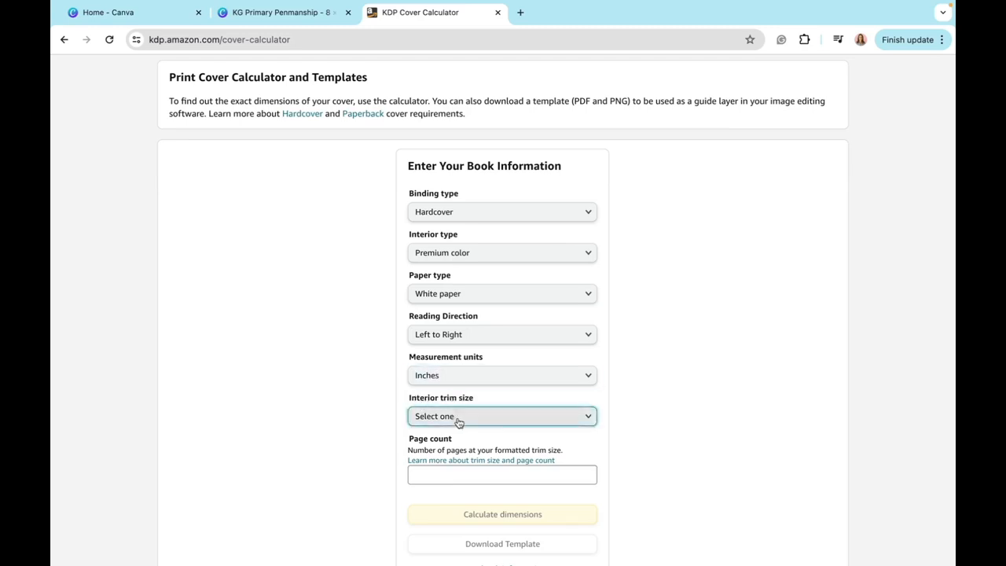
pyautogui.click(459, 422)
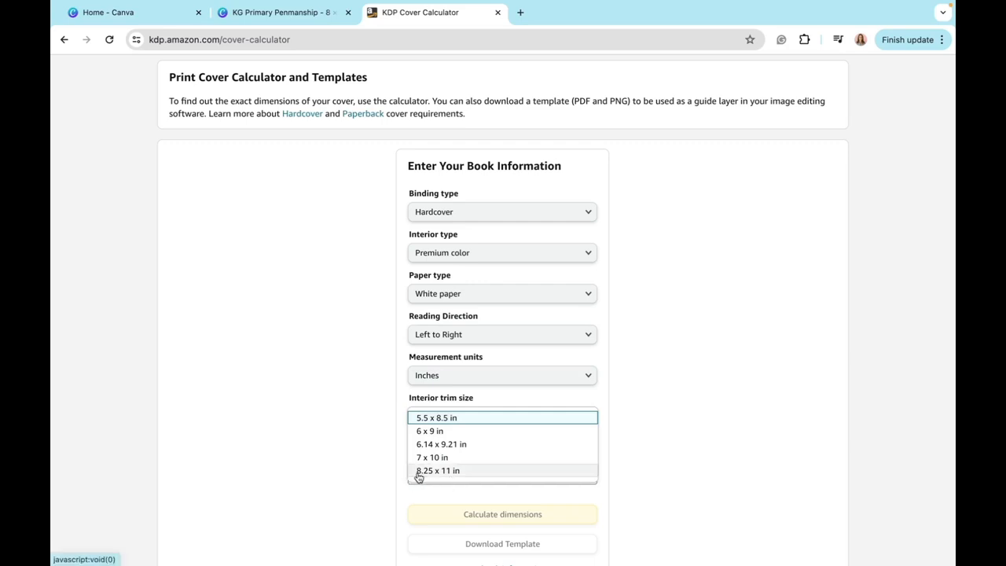
pyautogui.click(457, 469)
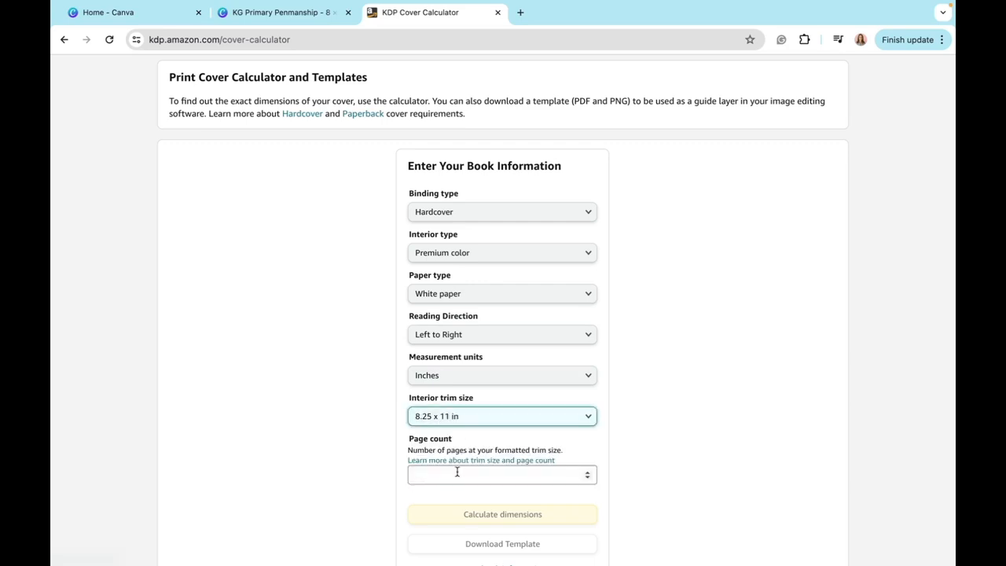
pyautogui.click(458, 471)
pyautogui.write('76')
pyautogui.scroll(-1, 466, 498)
pyautogui.click(496, 506)
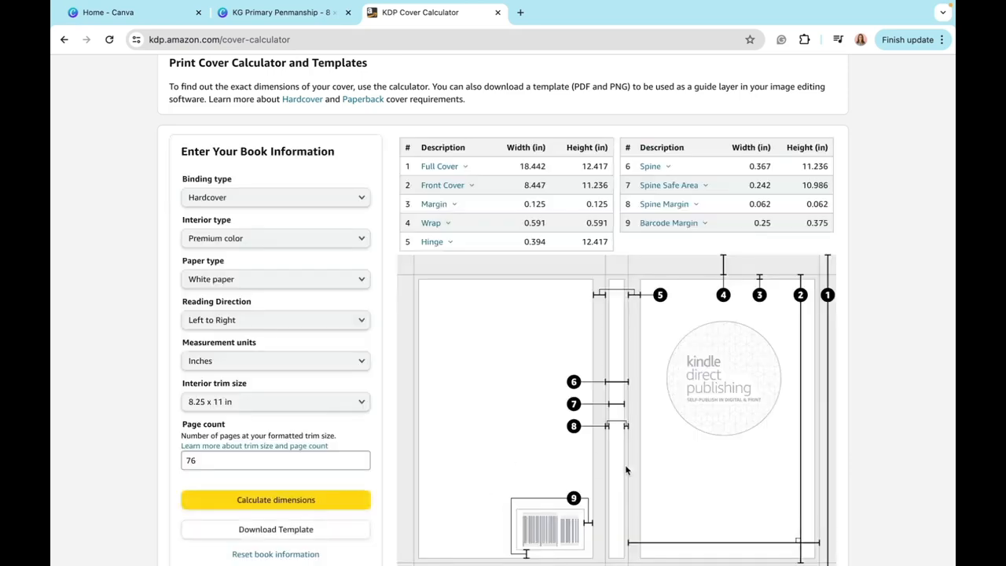
# - Review the calculated cover dimensions and diagram, and download the cover template
pyautogui.scroll(-1, 626, 470)
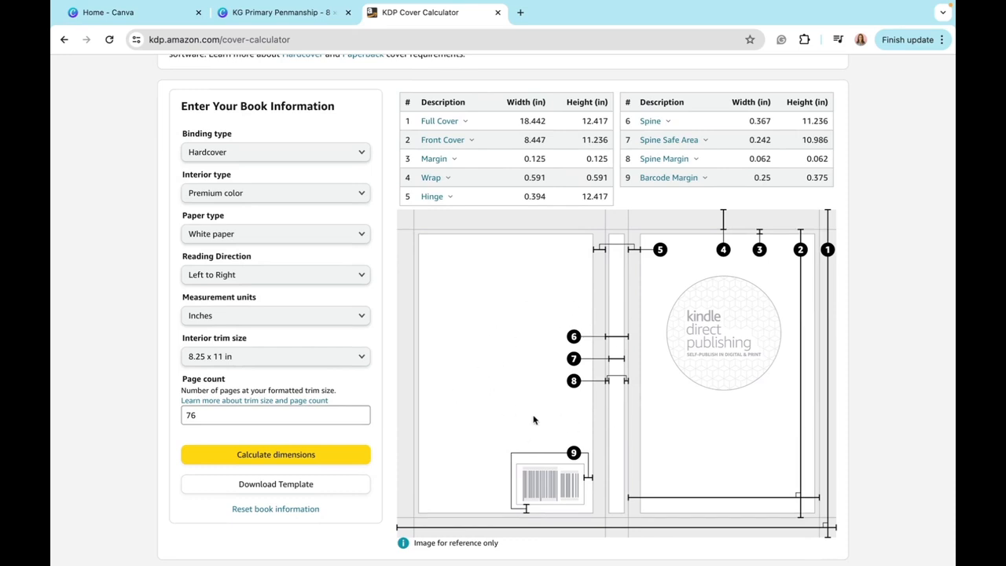
pyautogui.scroll(1, 532, 420)
pyautogui.scroll(-1, 533, 420)
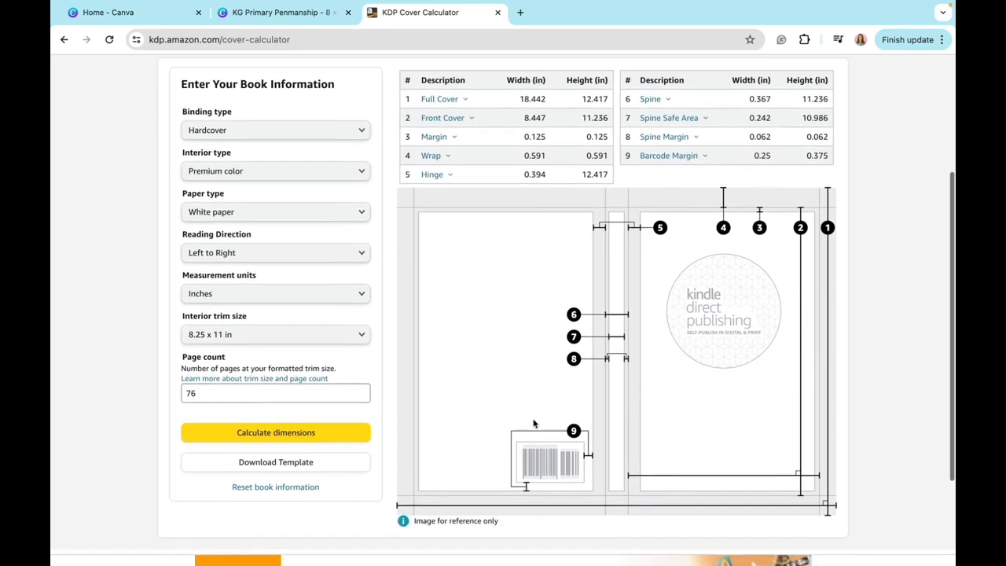
pyautogui.click(305, 469)
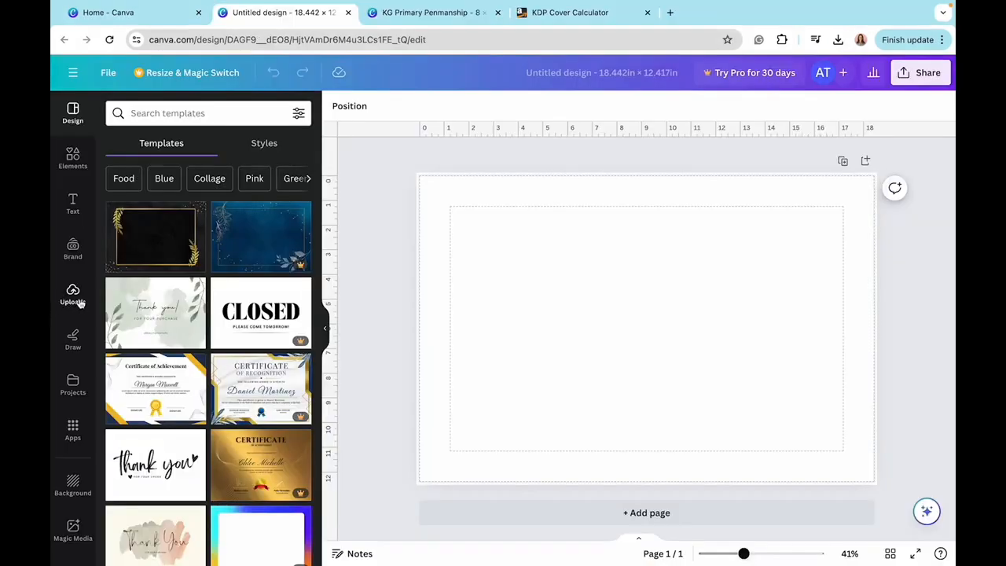
# - Upload the downloaded cover template to the blank 18.442 × 12.417 in Canva design and add it to the page
pyautogui.click(72, 297)
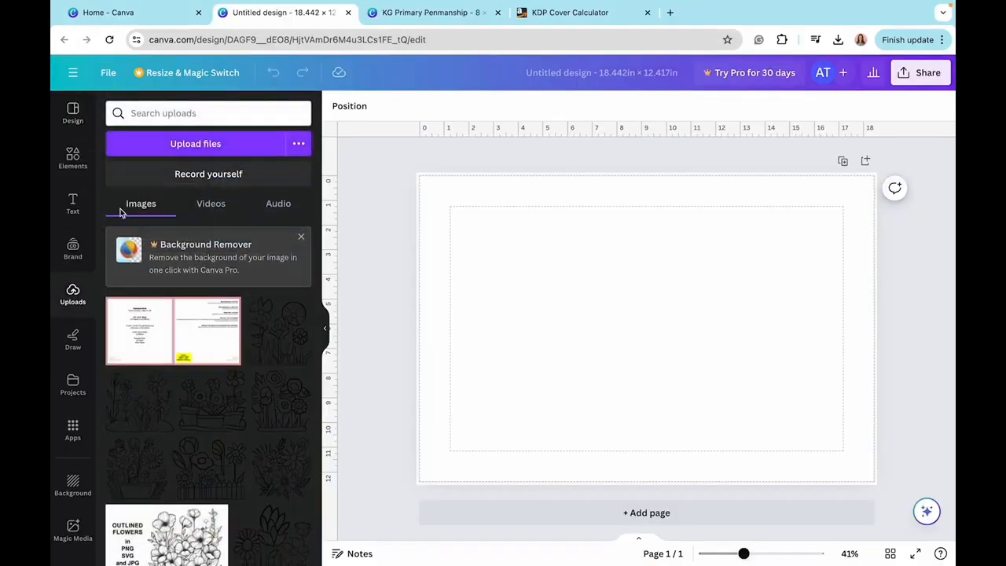
pyautogui.click(184, 143)
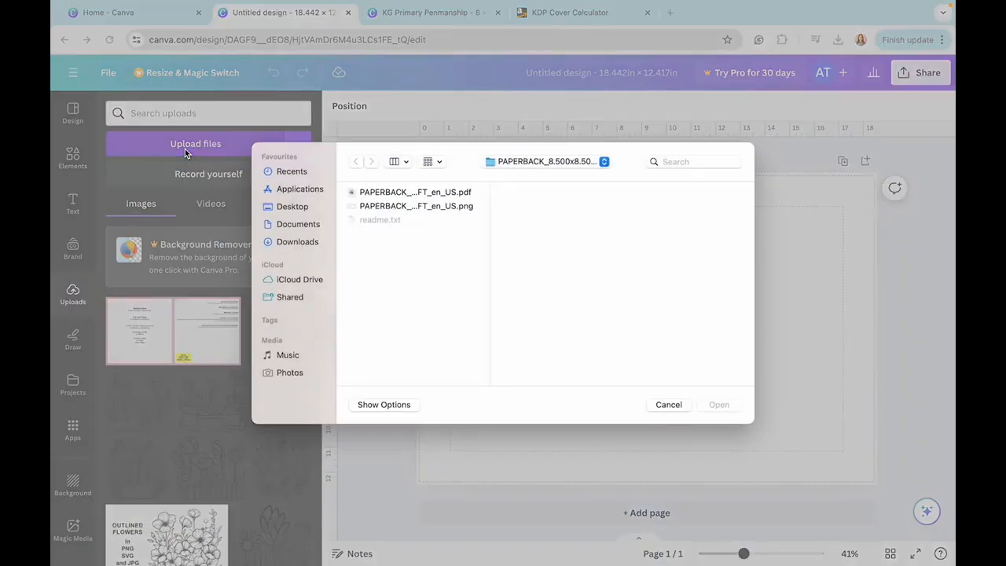
pyautogui.doubleClick(404, 192)
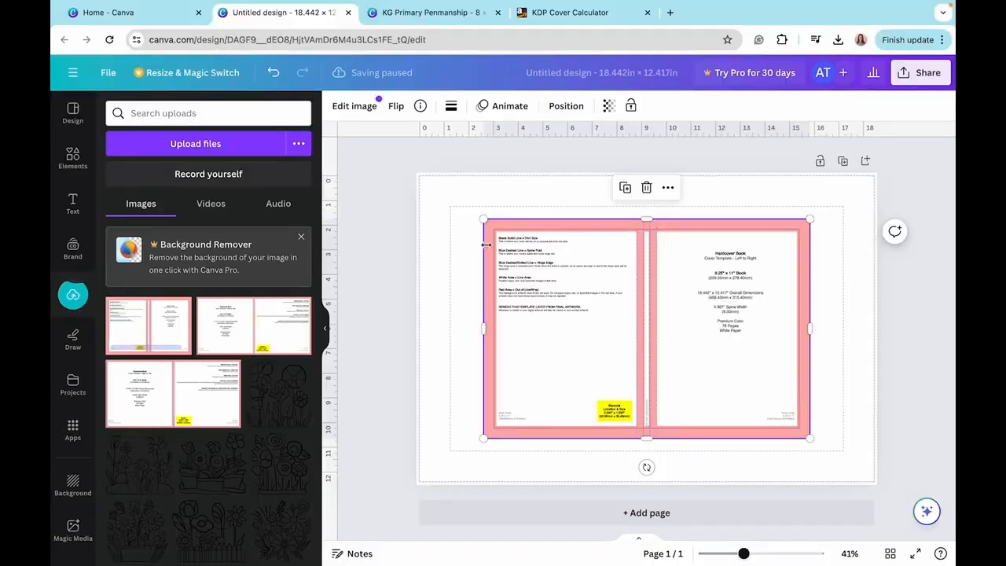
# - Enlarge the cover template to fill the whole page and add a square shape filled with the template's yellow
pyautogui.moveTo(484, 219); pyautogui.dragTo(422, 178)
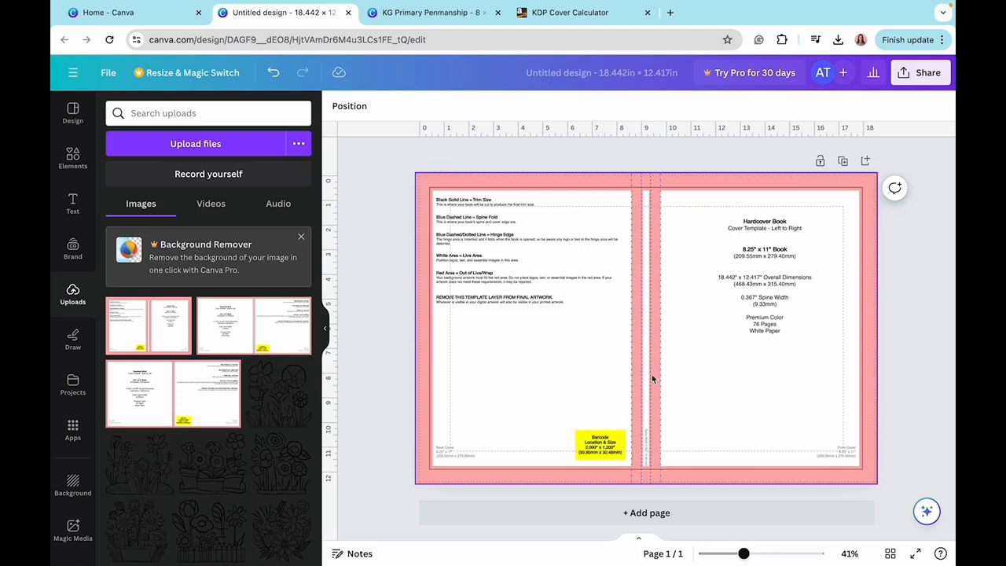
pyautogui.click(73, 158)
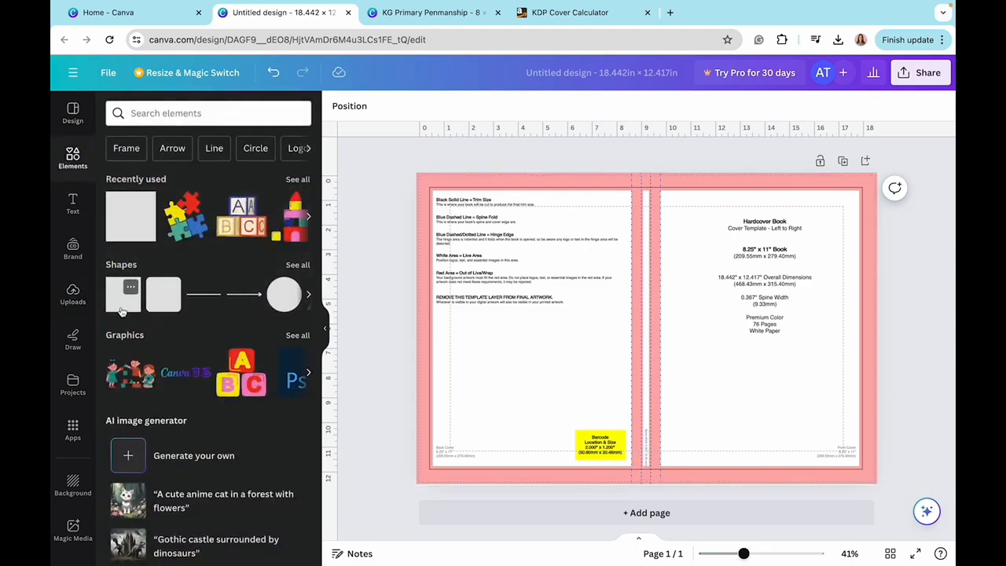
pyautogui.click(122, 305)
pyautogui.click(400, 105)
pyautogui.click(261, 337)
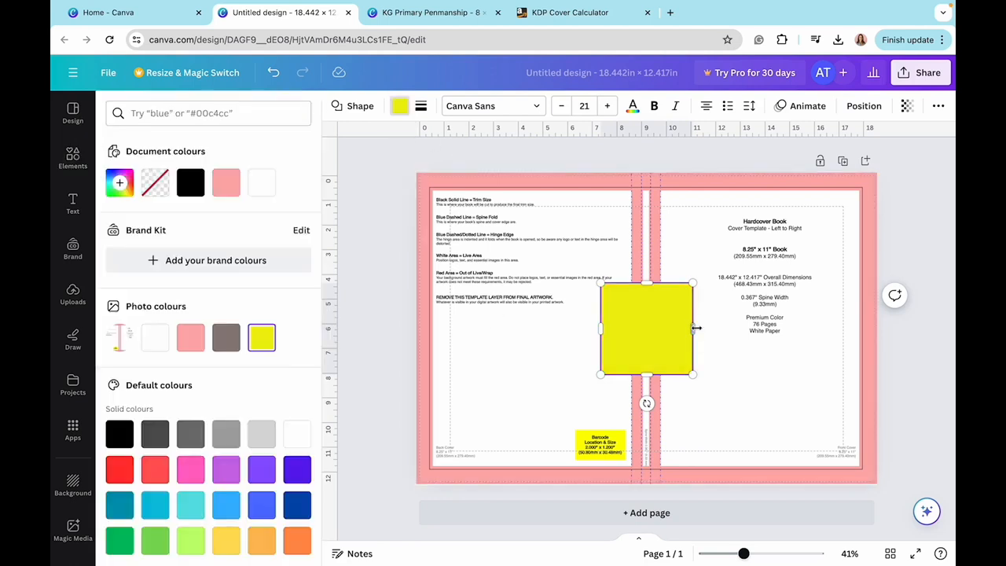
# - Cover the template's red outer border and hinge strips with yellow bars, and delete the template image underneath
pyautogui.moveTo(682, 327); pyautogui.dragTo(425, 470)
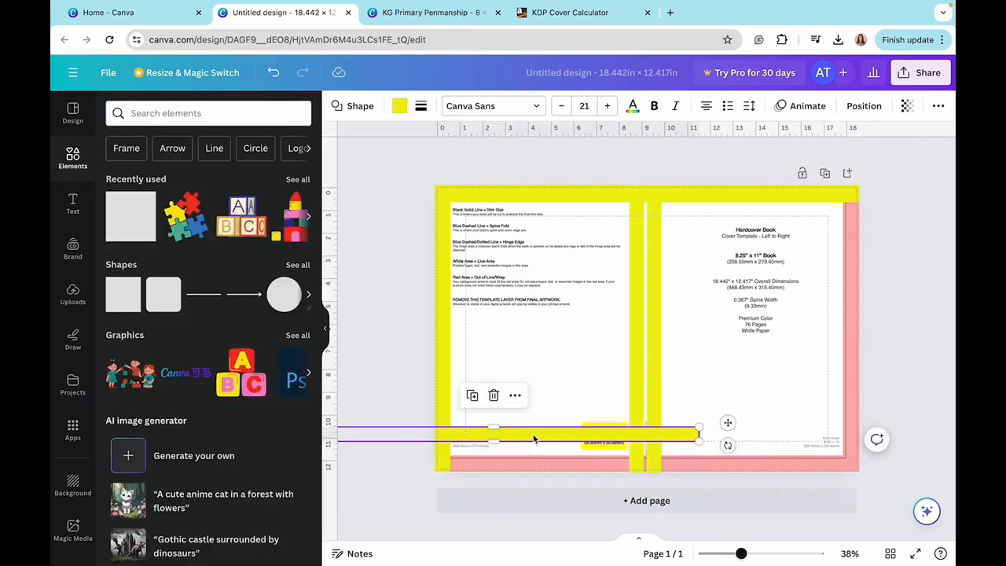
pyautogui.moveTo(550, 440); pyautogui.dragTo(700, 465)
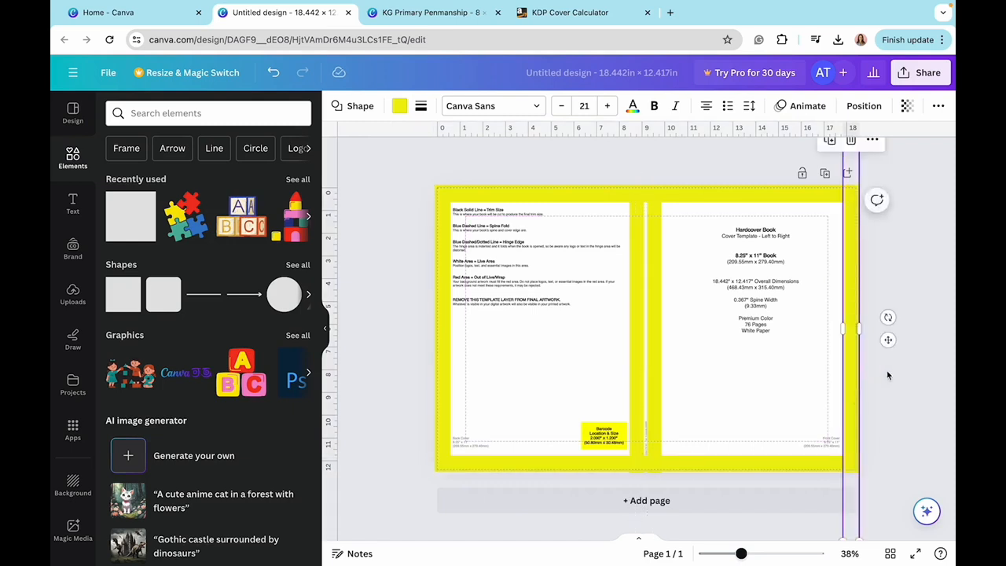
pyautogui.click(889, 386)
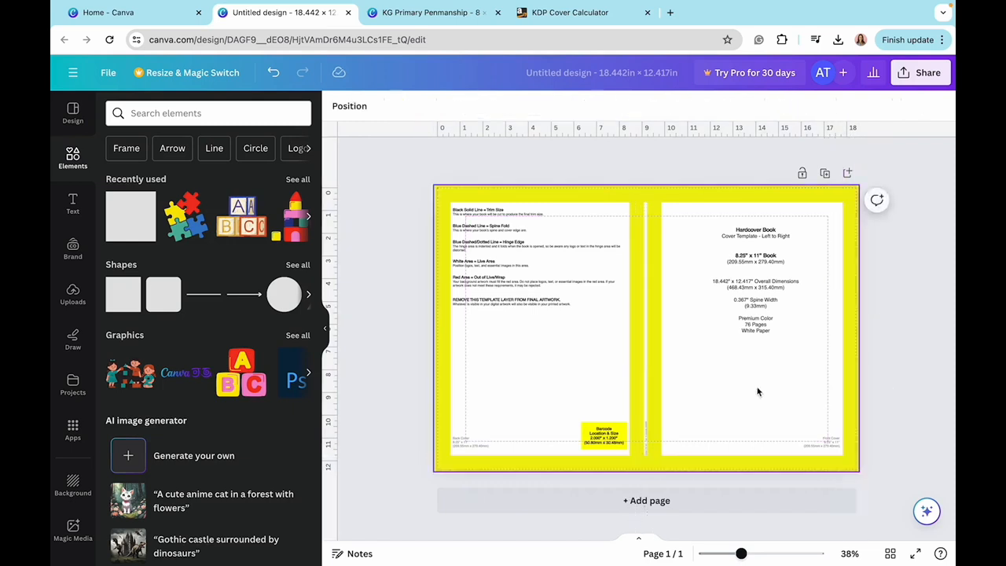
pyautogui.click(761, 290)
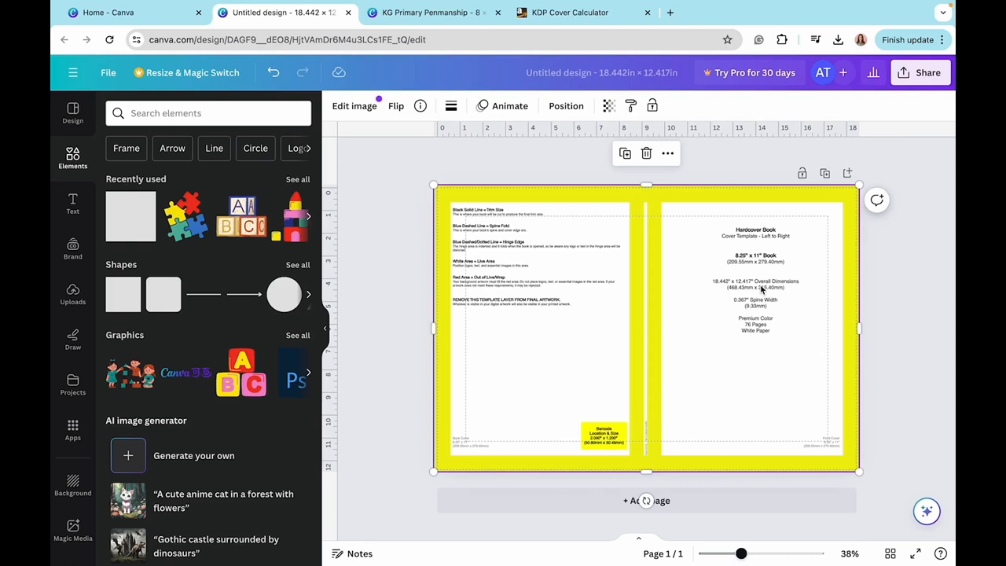
pyautogui.press('Delete')
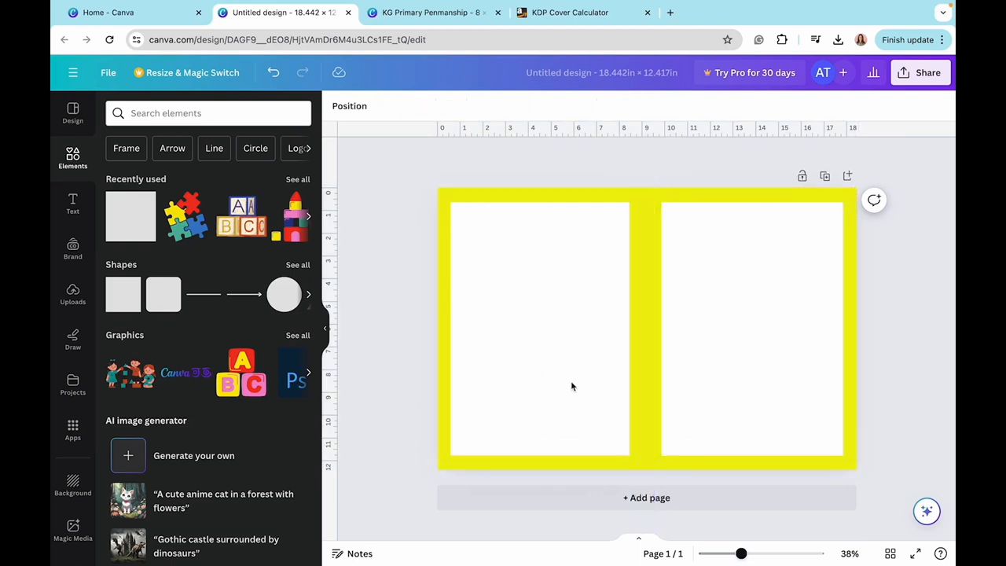
# - Add the title "Activity Book for Kids" to one cover panel and decorate the cover with bunting, children graphics, sample pages and a barcode
pyautogui.press('t')
pyautogui.press('BackSpace')
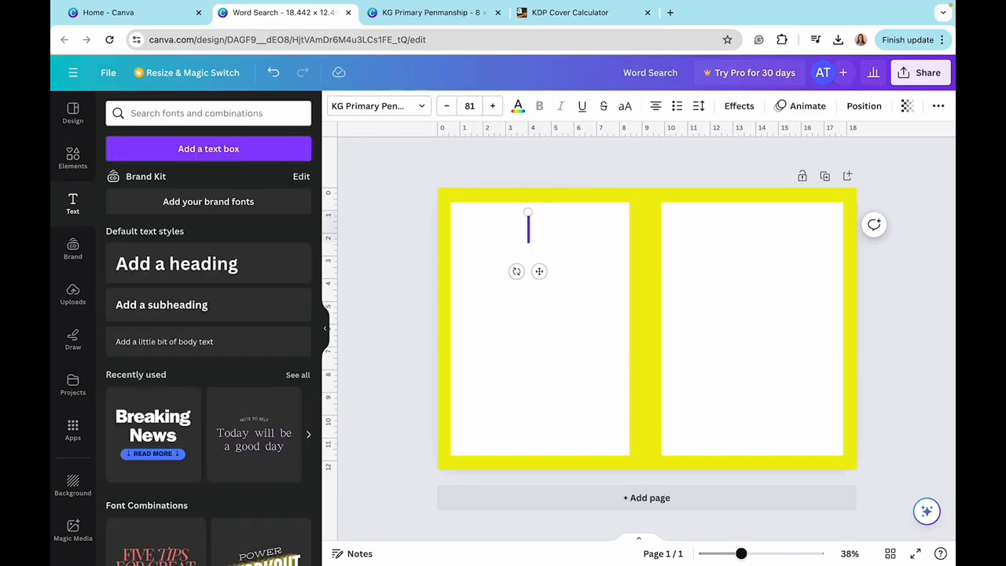
pyautogui.write('Activity Book')
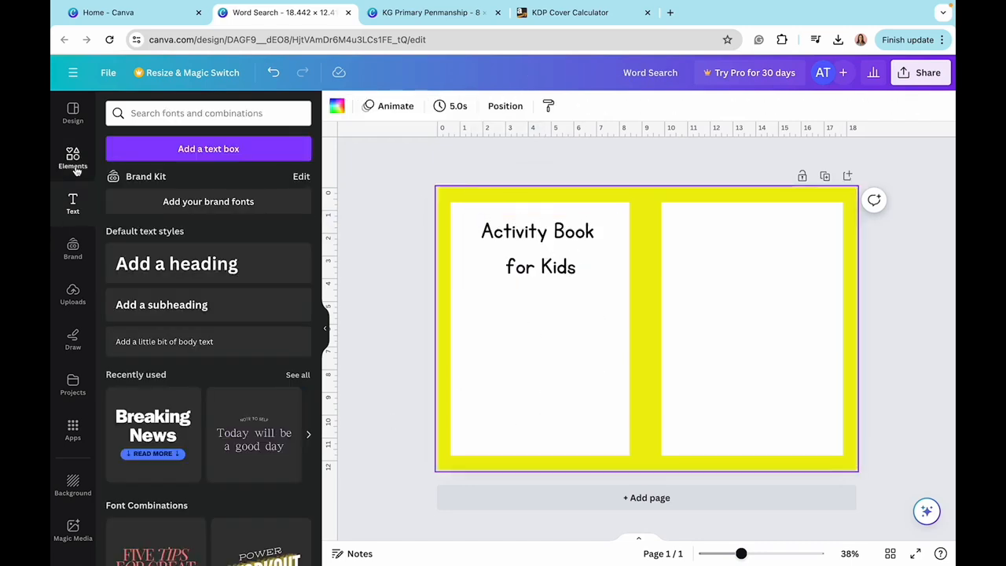
pyautogui.click(72, 158)
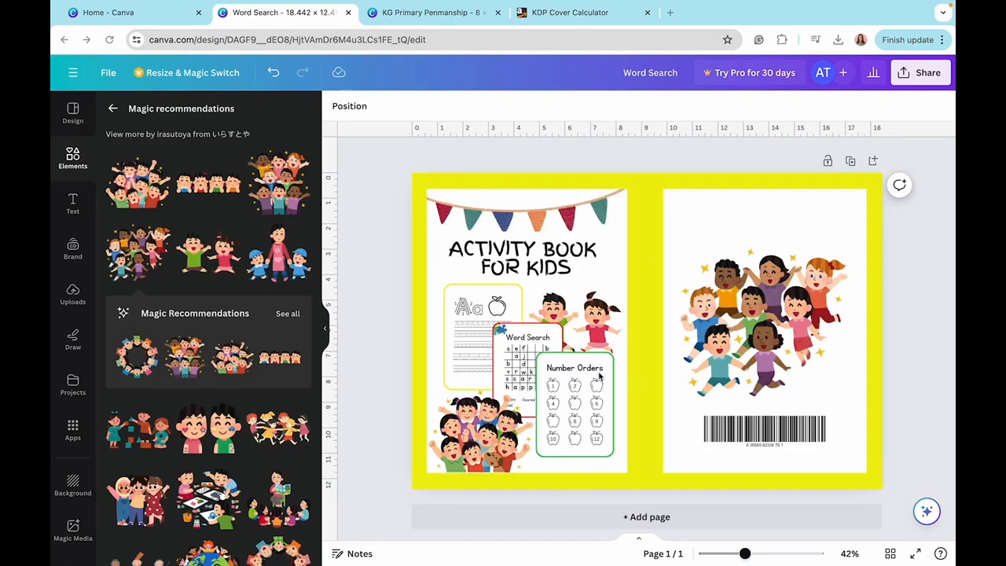
# - Examine the tracing, Word Search and Number Orders page previews on the cover up close and the overall cover layout
pyautogui.scroll(6, 550, 387)
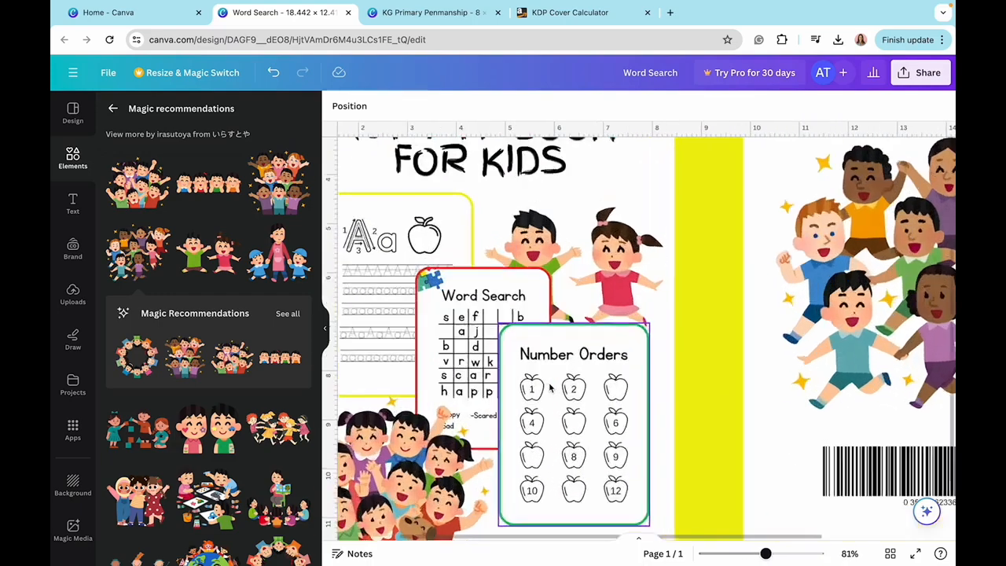
pyautogui.scroll(-3, 563, 403)
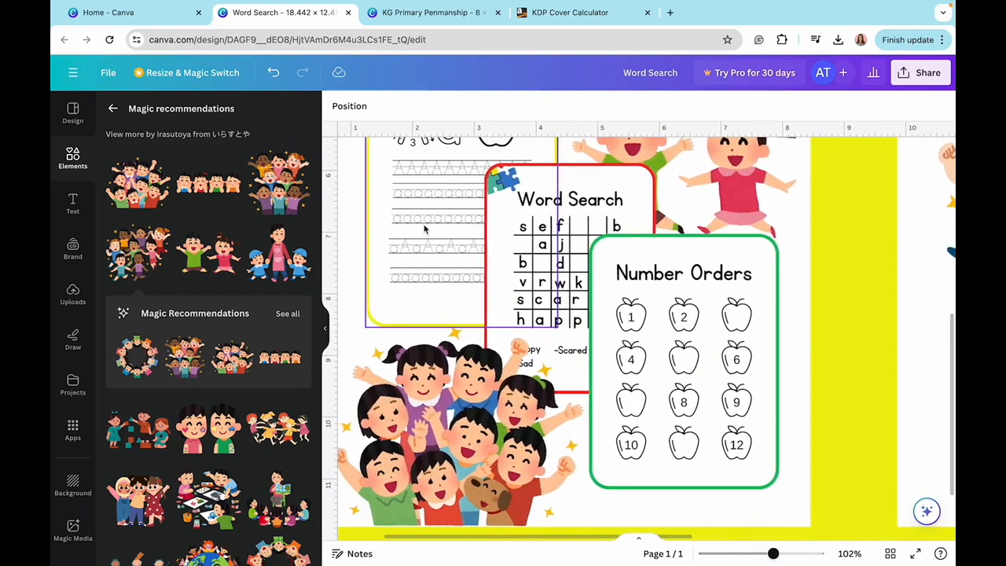
pyautogui.scroll(-3, 680, 367)
pyautogui.scroll(-2, 680, 367)
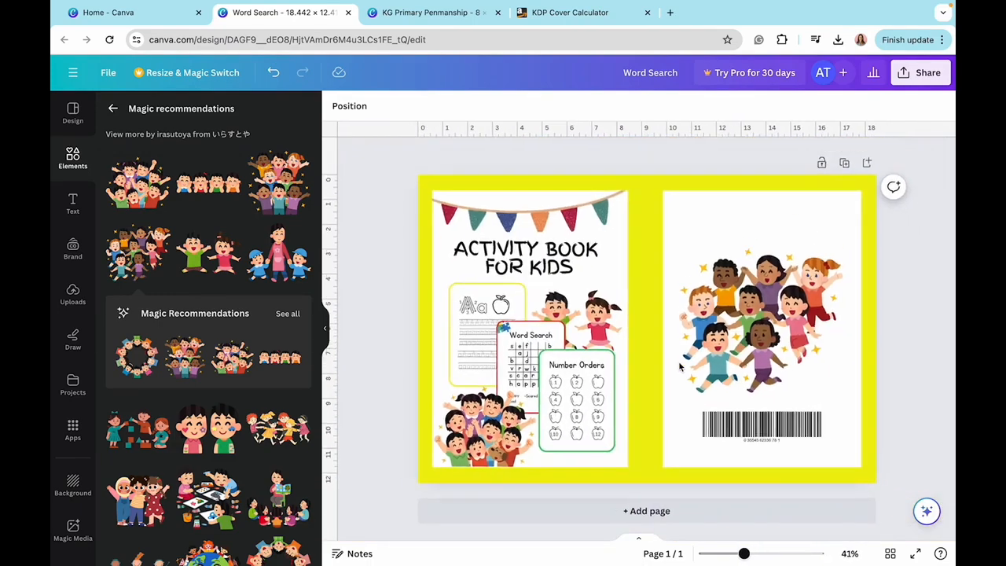
pyautogui.scroll(1, 550, 330)
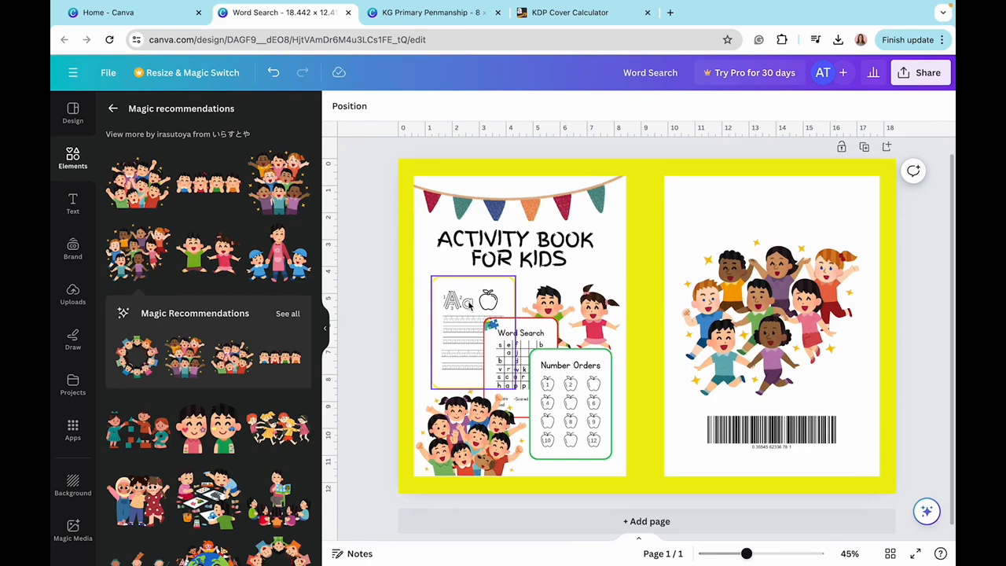